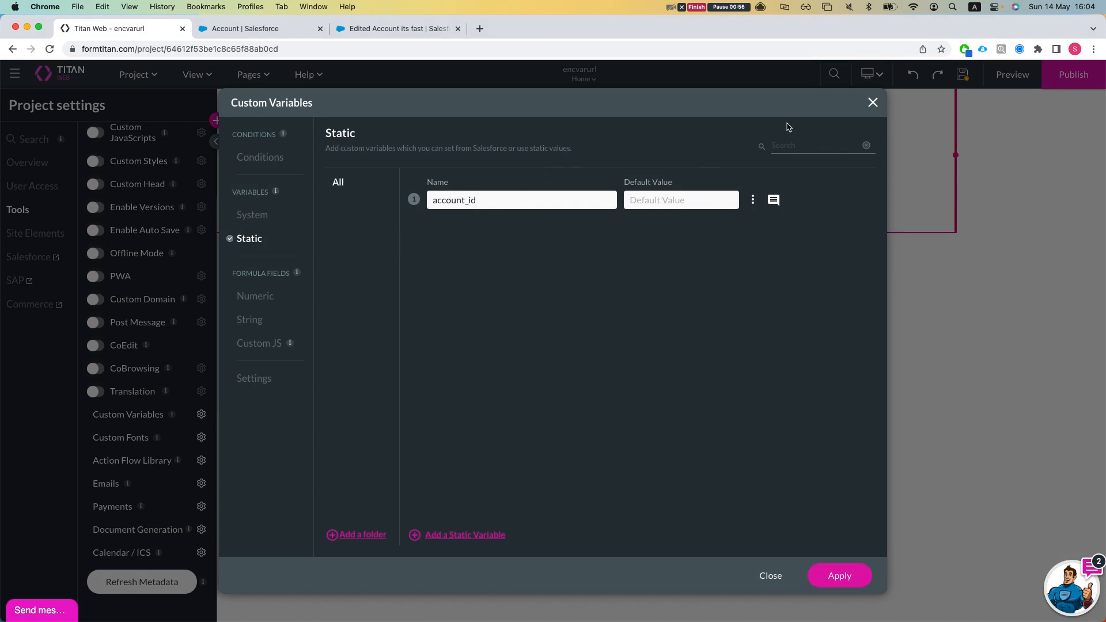
Leave the custom variables and create a Salesforce get record integration on the Account object, described as "get acc by id"
double_click(528, 200)
click(872, 109)
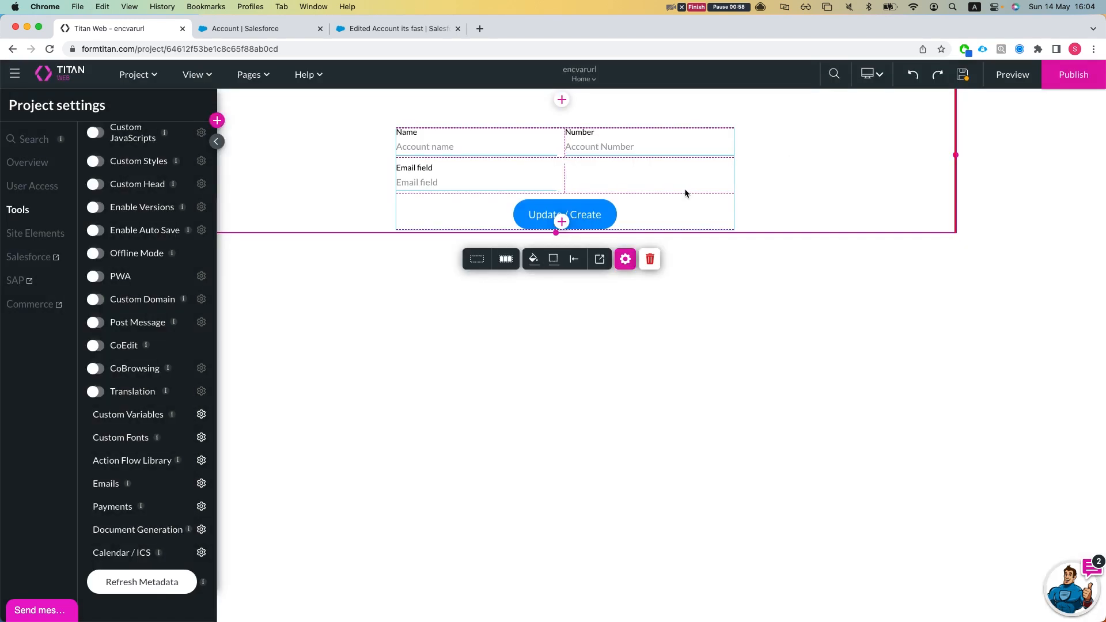
scroll(132, 310, up, 3)
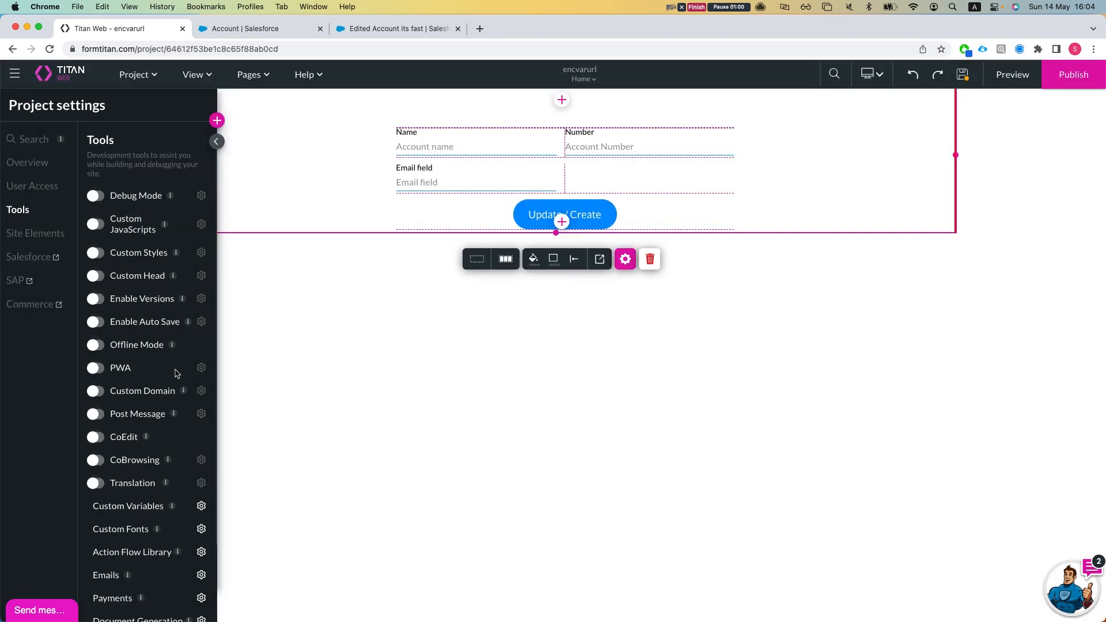
click(26, 256)
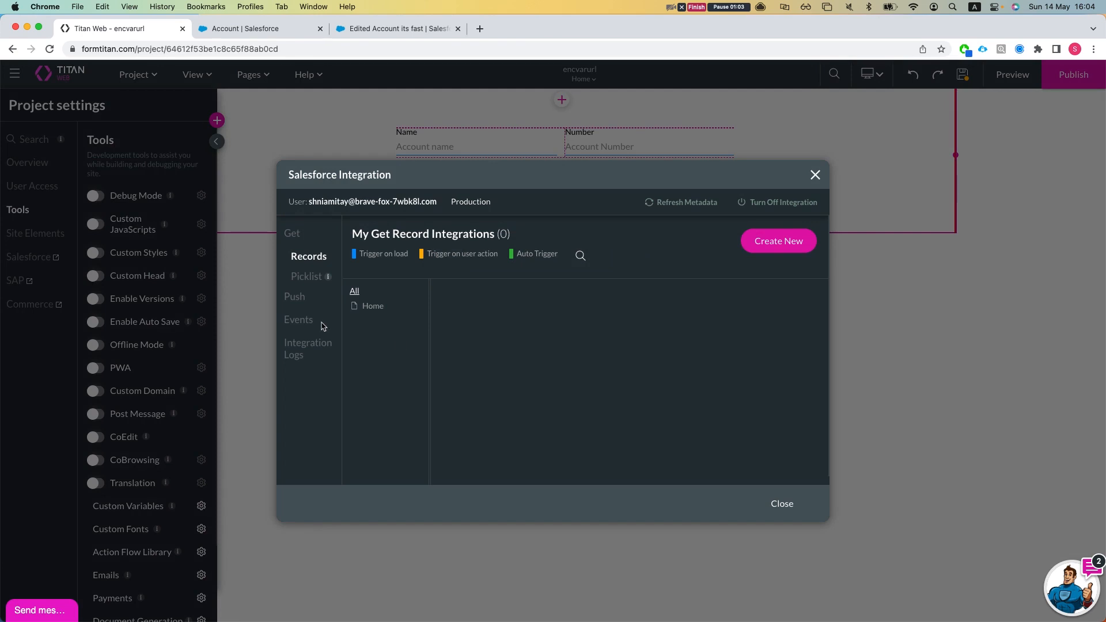
click(759, 247)
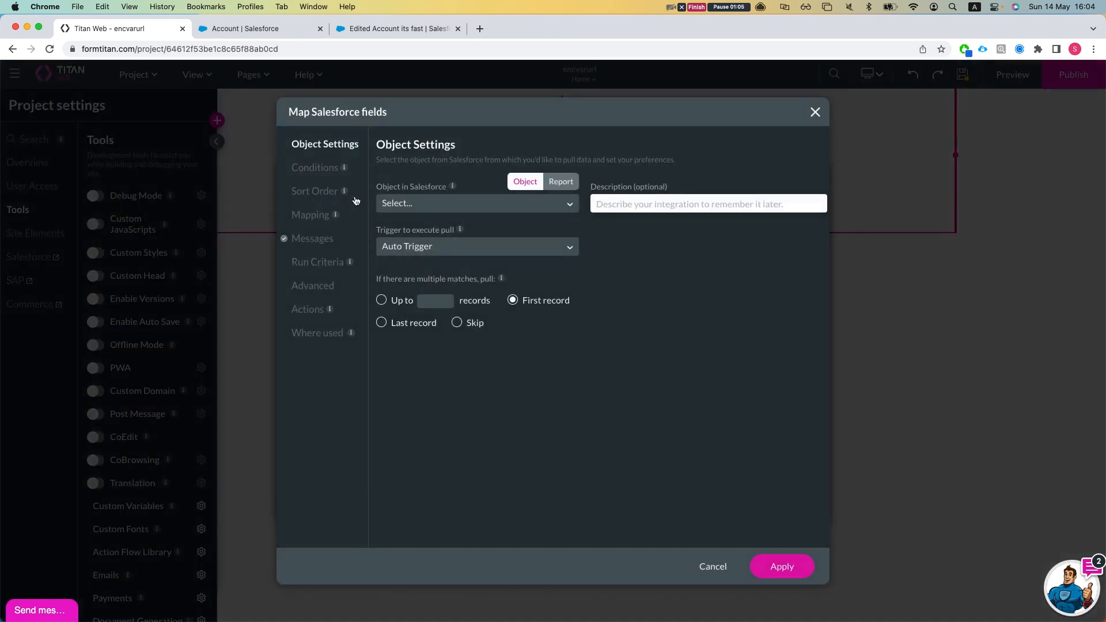
click(396, 204)
text(accou)
key(Return)
click(659, 205)
text(get acc by id)
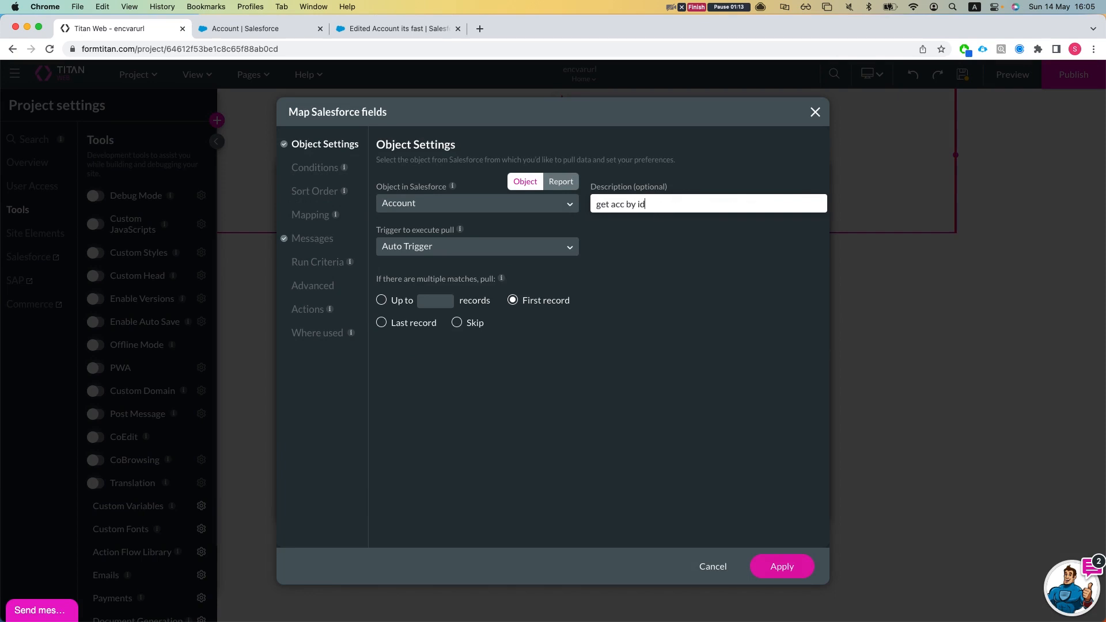
Add a condition to the integration that Account ID equals the account_id variable
click(317, 172)
click(414, 212)
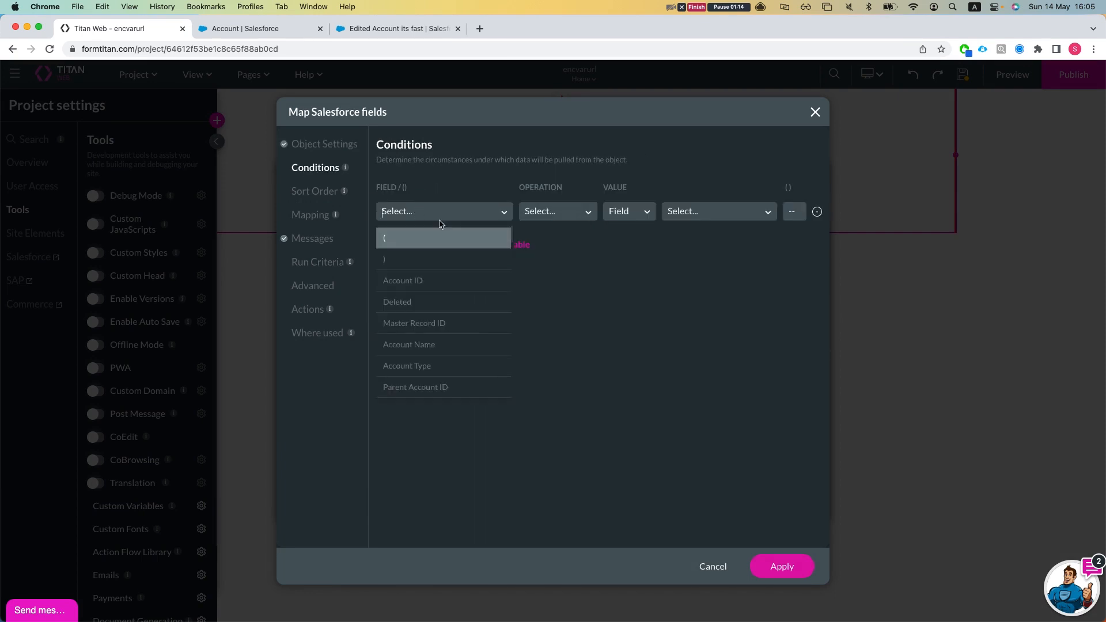
click(440, 278)
click(536, 215)
click(541, 258)
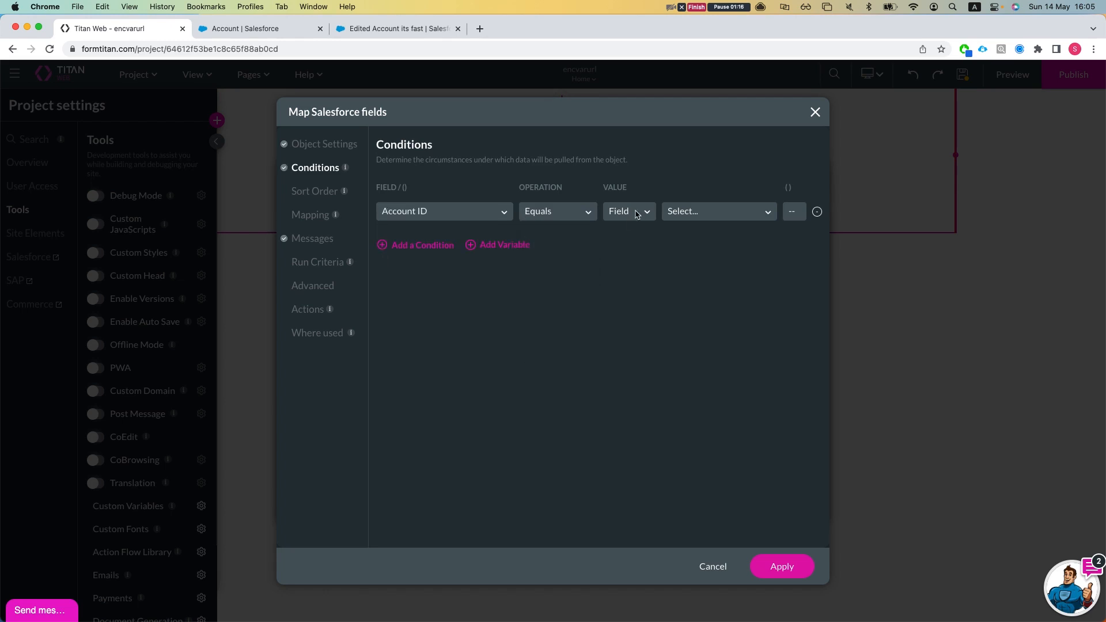
click(699, 217)
click(688, 254)
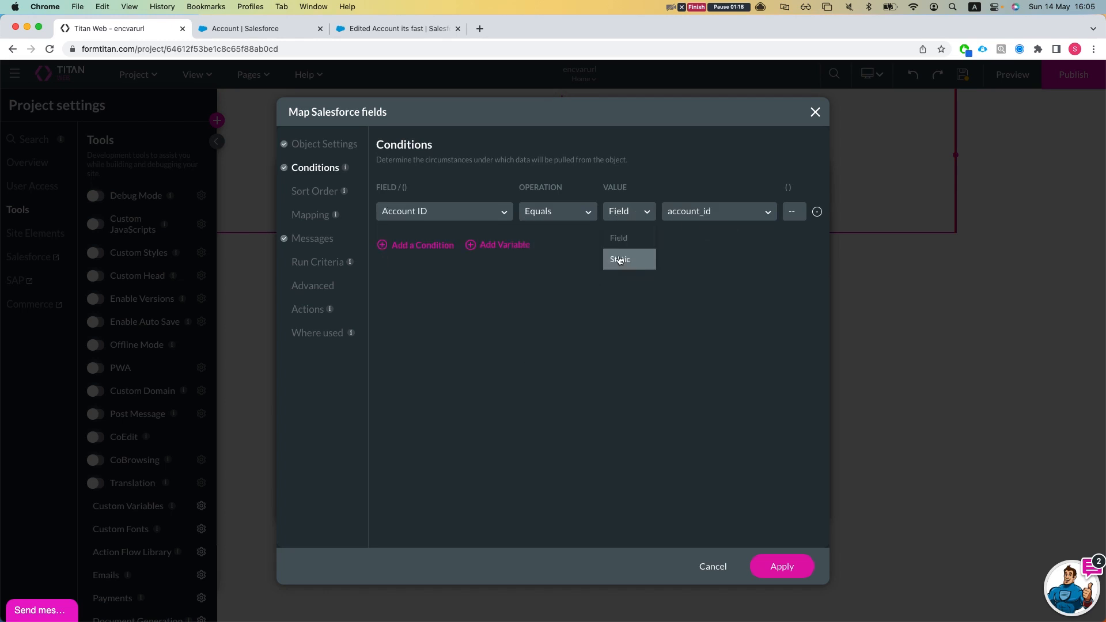
Map the form's Name element to the Salesforce Account Name field
click(305, 219)
click(592, 410)
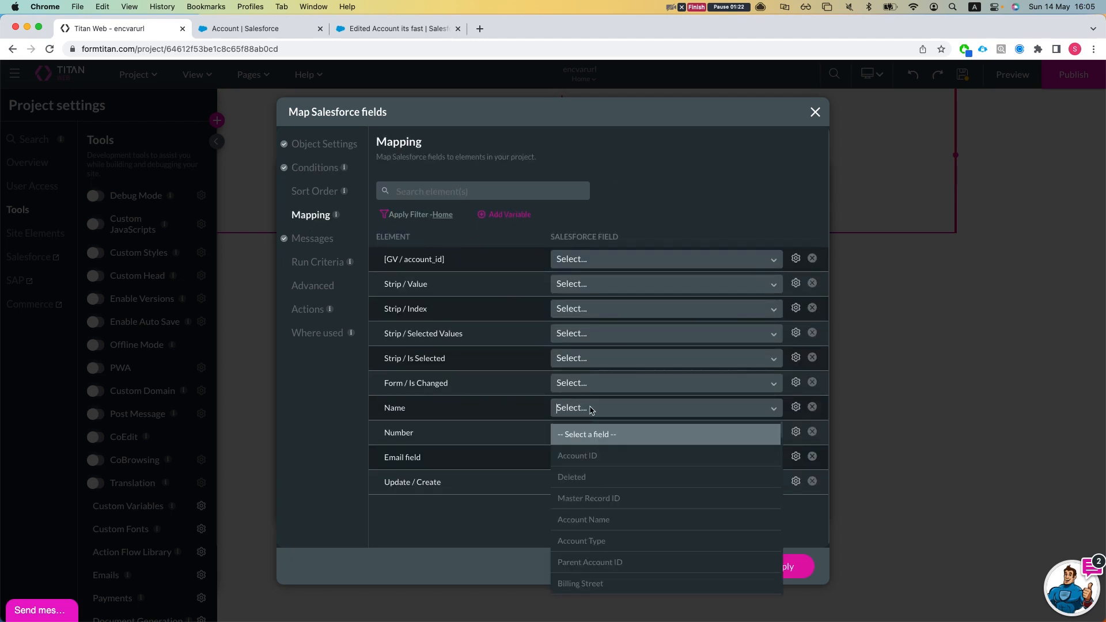
text(name)
key(Return)
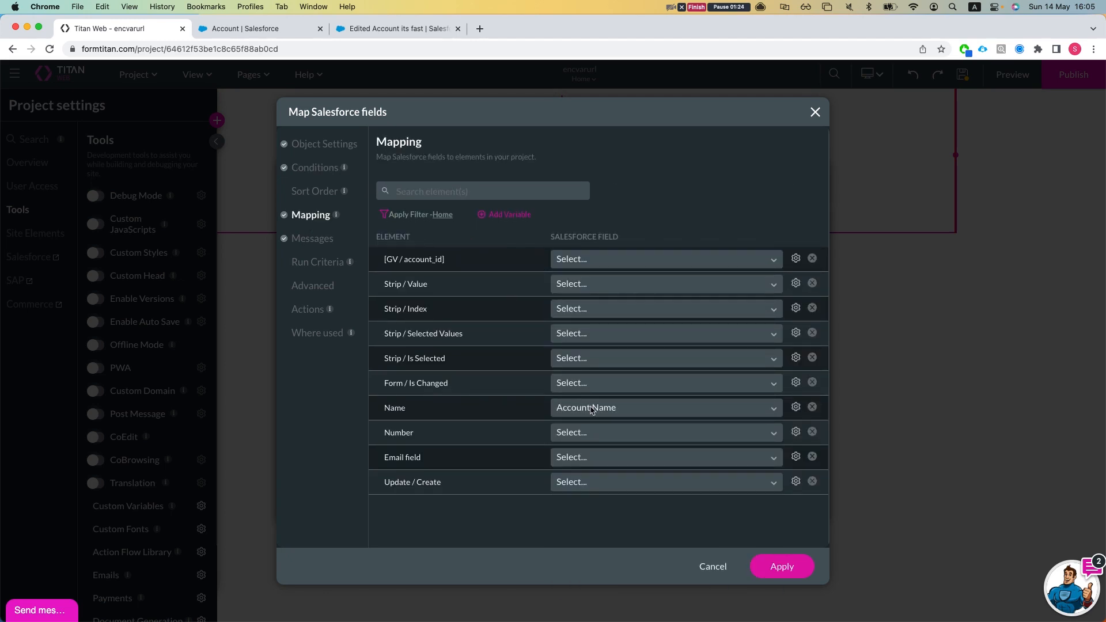
Map the form's Number element to the Salesforce Account Number field
click(601, 433)
text(num)
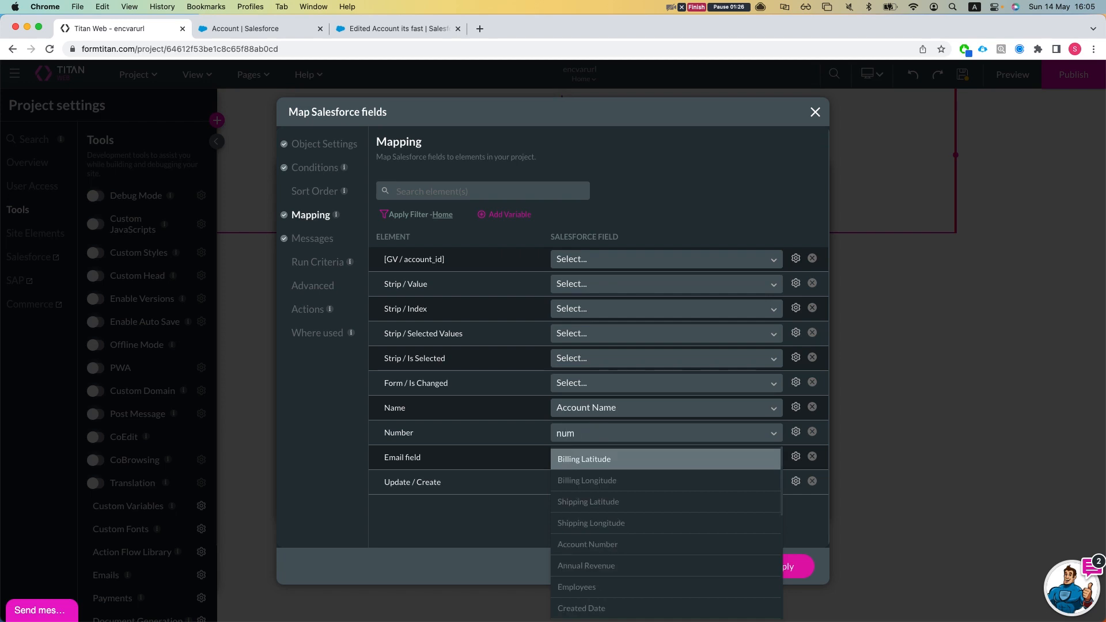
text(ber)
key(BackSpace)
key(BackSpace)
key(BackSpace)
key(BackSpace)
key(BackSpace)
key(BackSpace)
text(account nu)
key(Return)
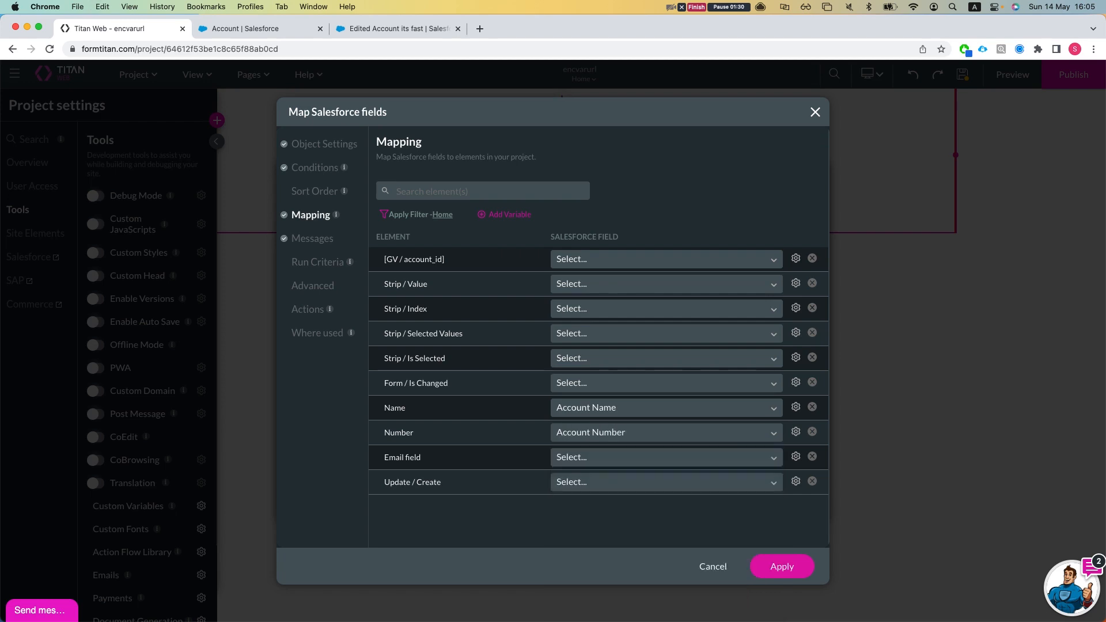
Map the Email field element to the Salesforce Email field and apply the integration
click(600, 456)
text(email)
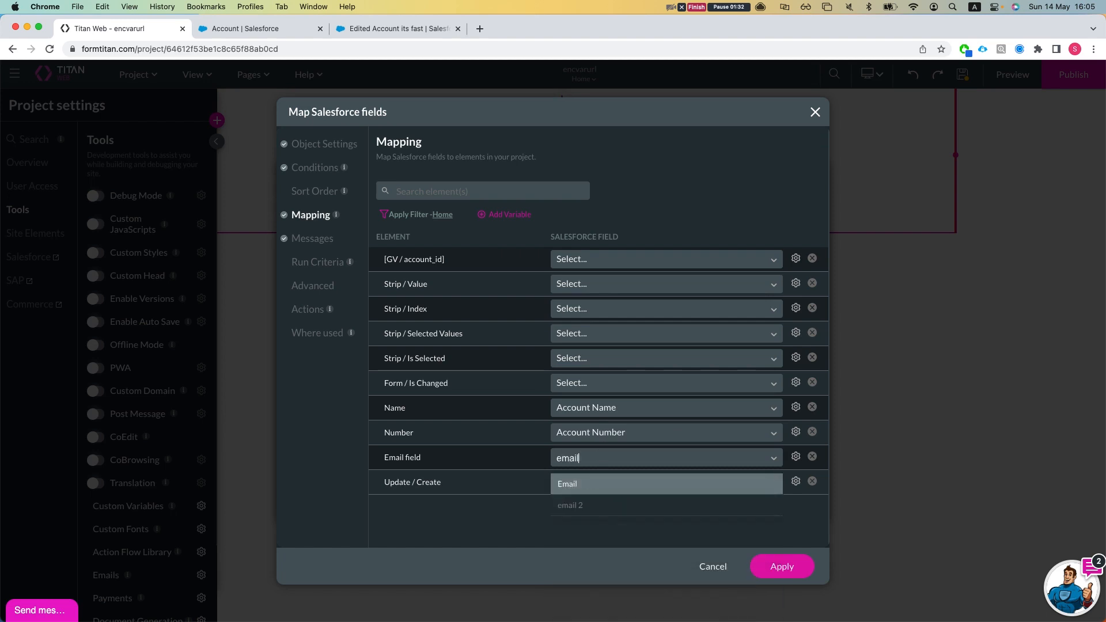
key(Return)
click(788, 576)
Edit the Account get integration to trigger on user action, apply it and close the Salesforce integration window
click(786, 300)
click(402, 255)
click(403, 316)
click(781, 568)
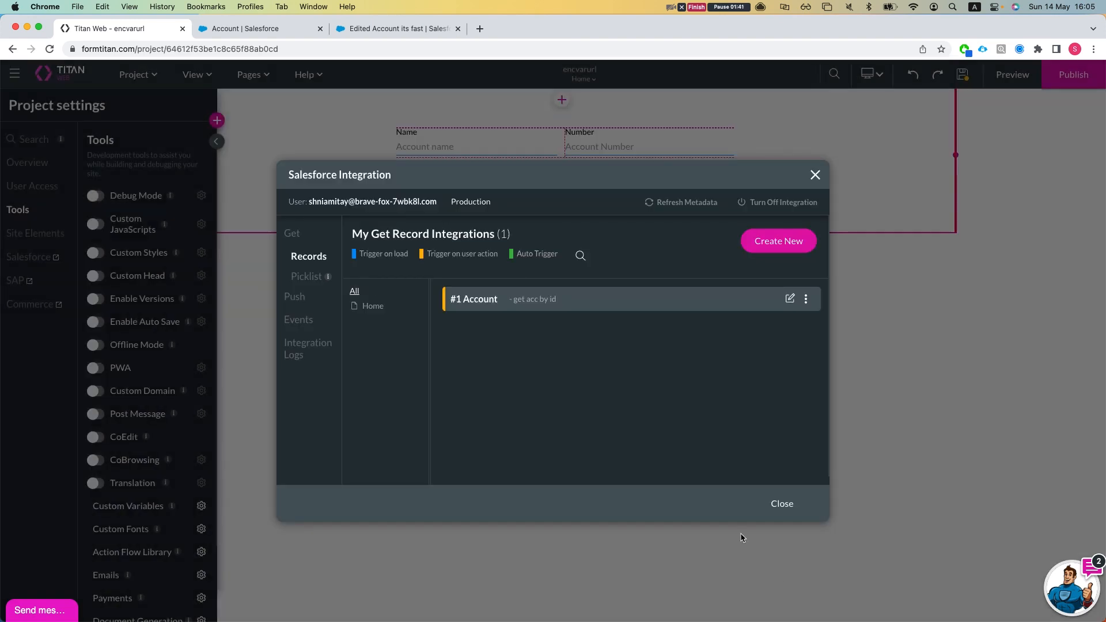
click(768, 508)
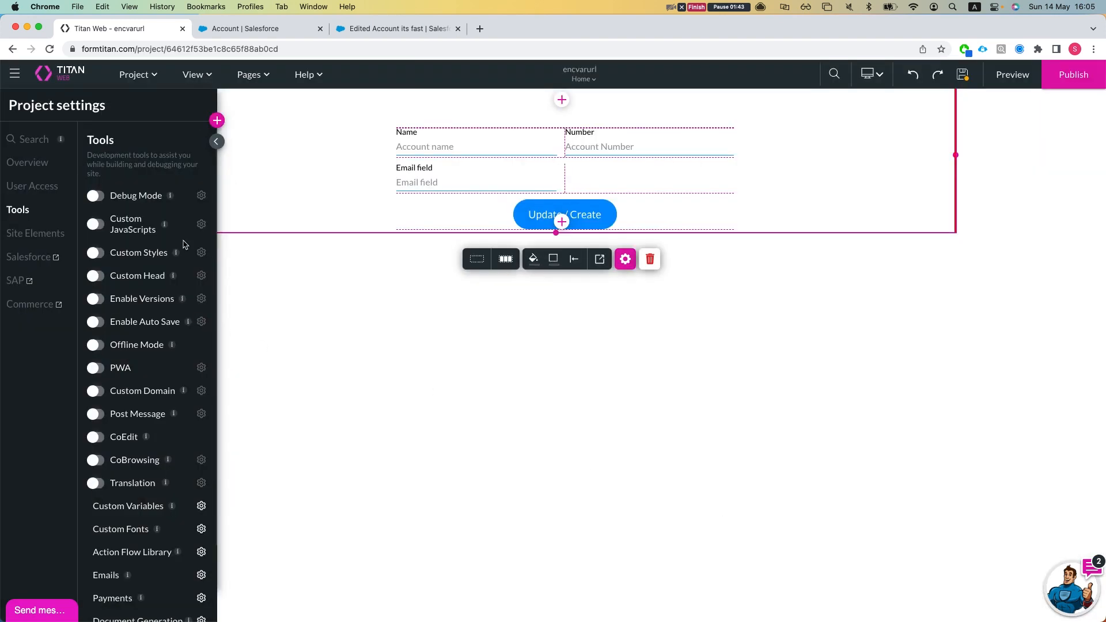
Add a Salesforce Action running the "get acc by id" integration to the Home page's Every Time load actions and apply it
click(264, 81)
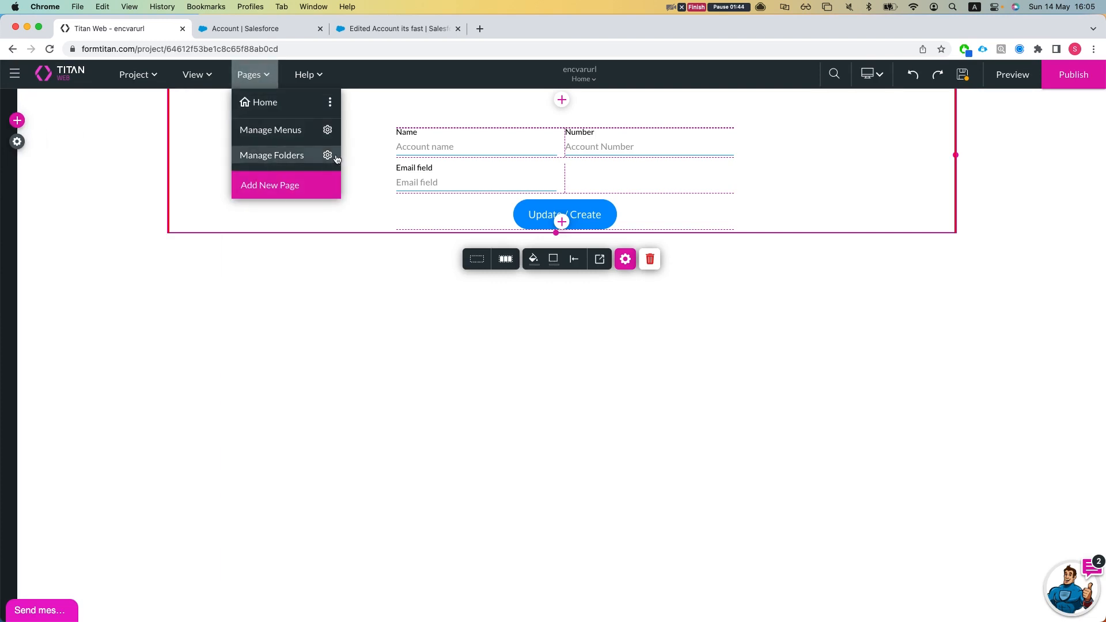
click(331, 102)
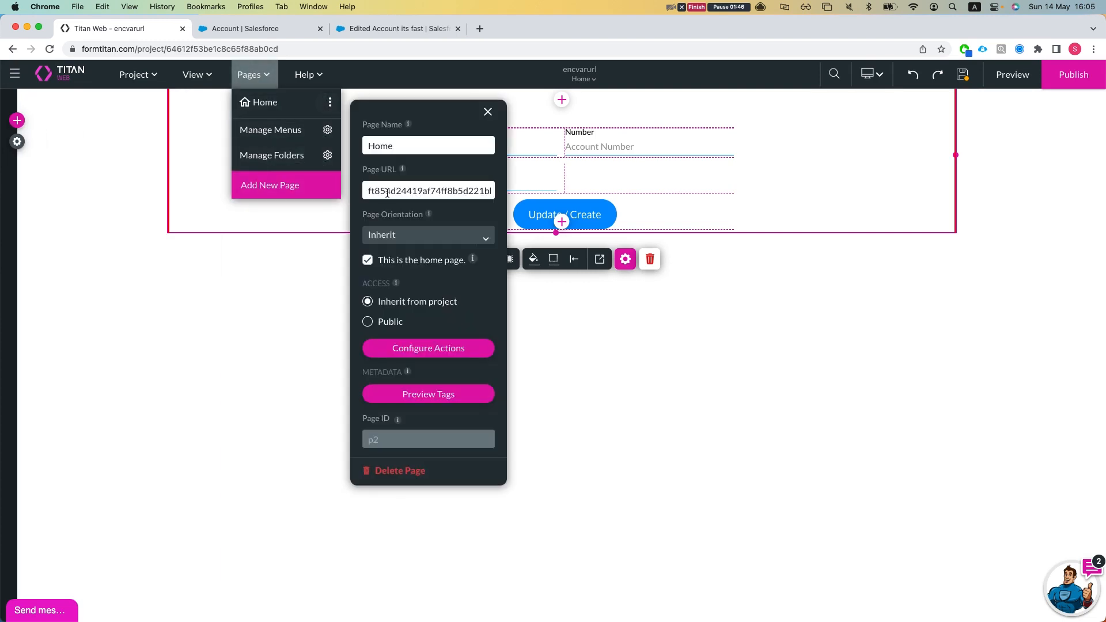
click(438, 354)
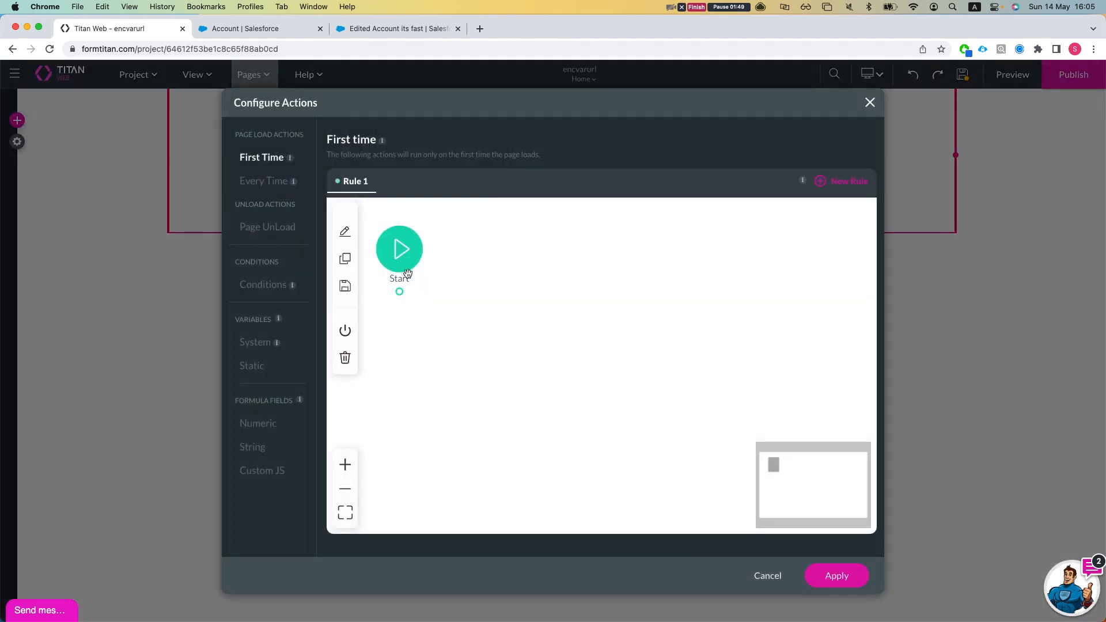
click(259, 179)
click(411, 292)
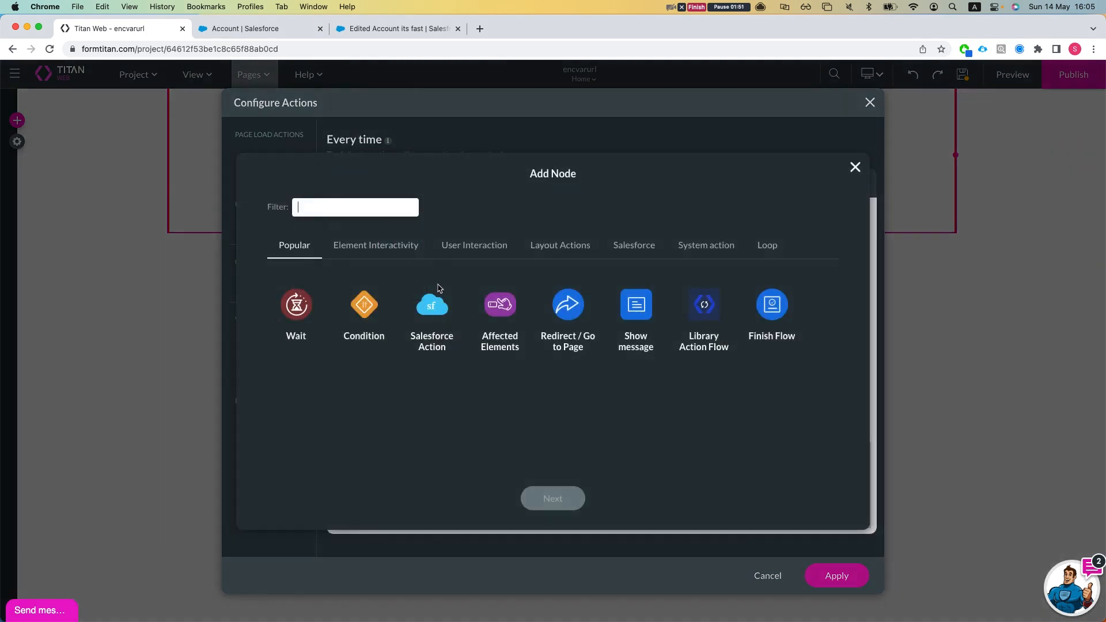
click(425, 314)
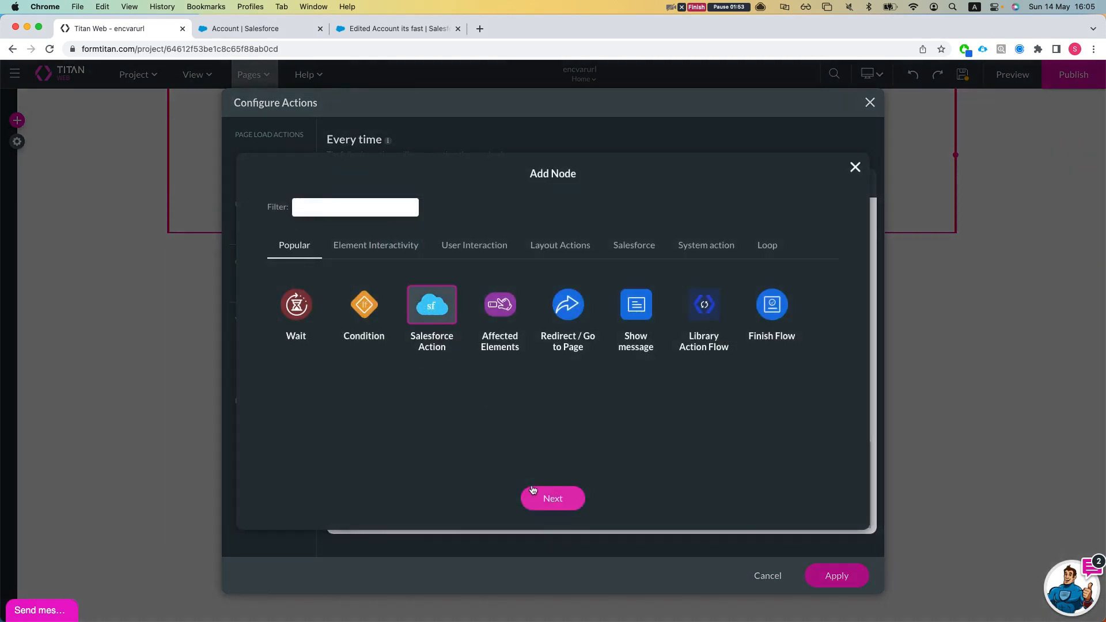
click(550, 499)
click(379, 266)
click(362, 293)
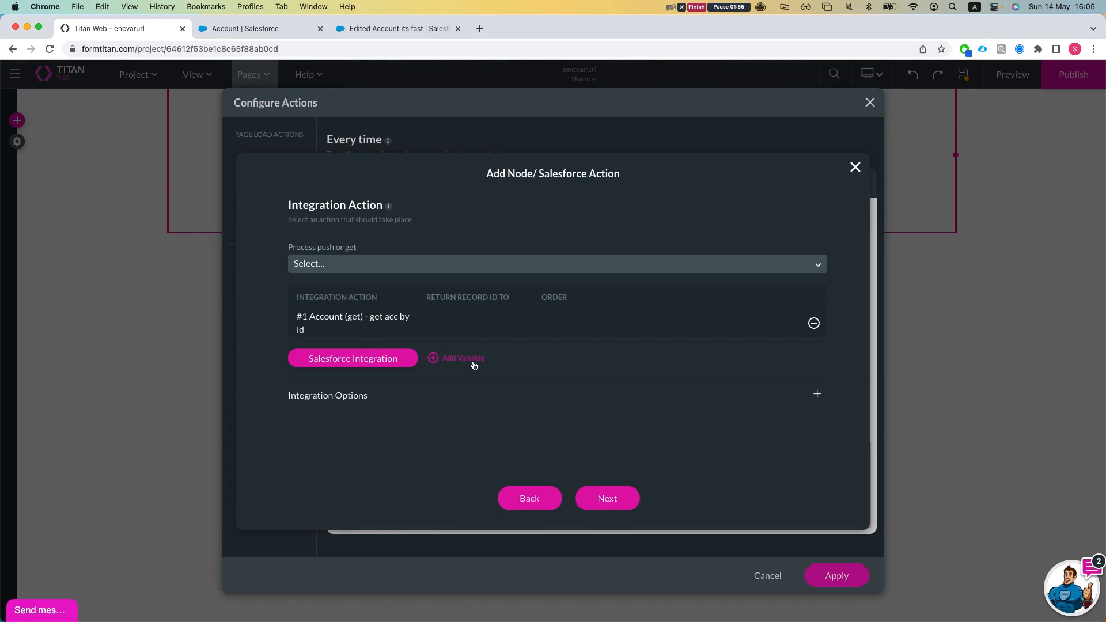
click(615, 506)
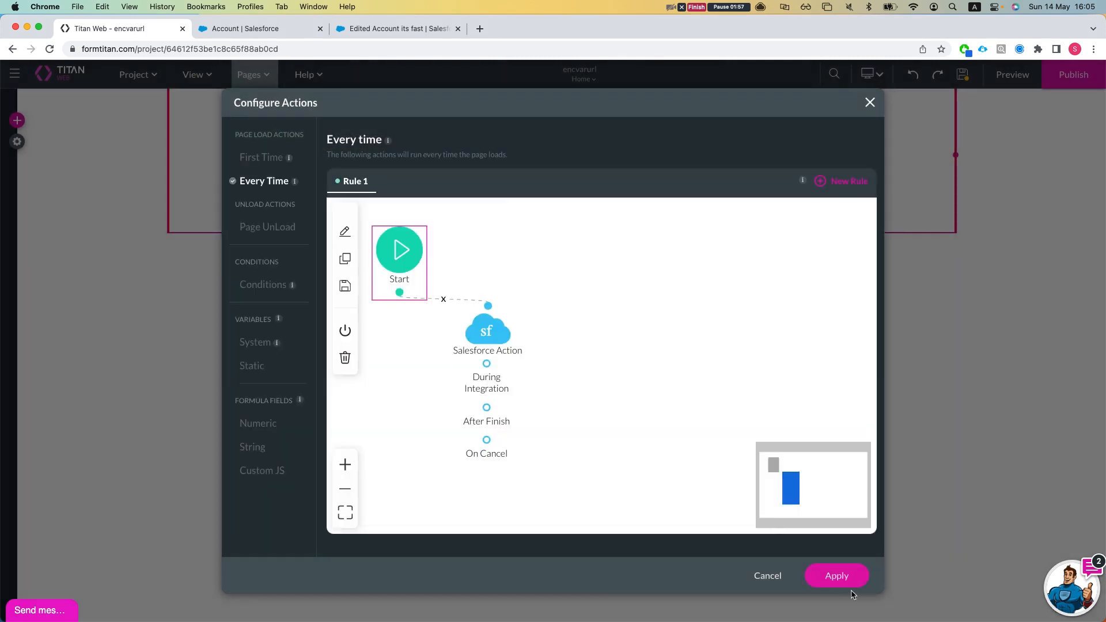
click(851, 582)
Save the project, preview the form and place the cursor at the end of the preview URL
click(963, 75)
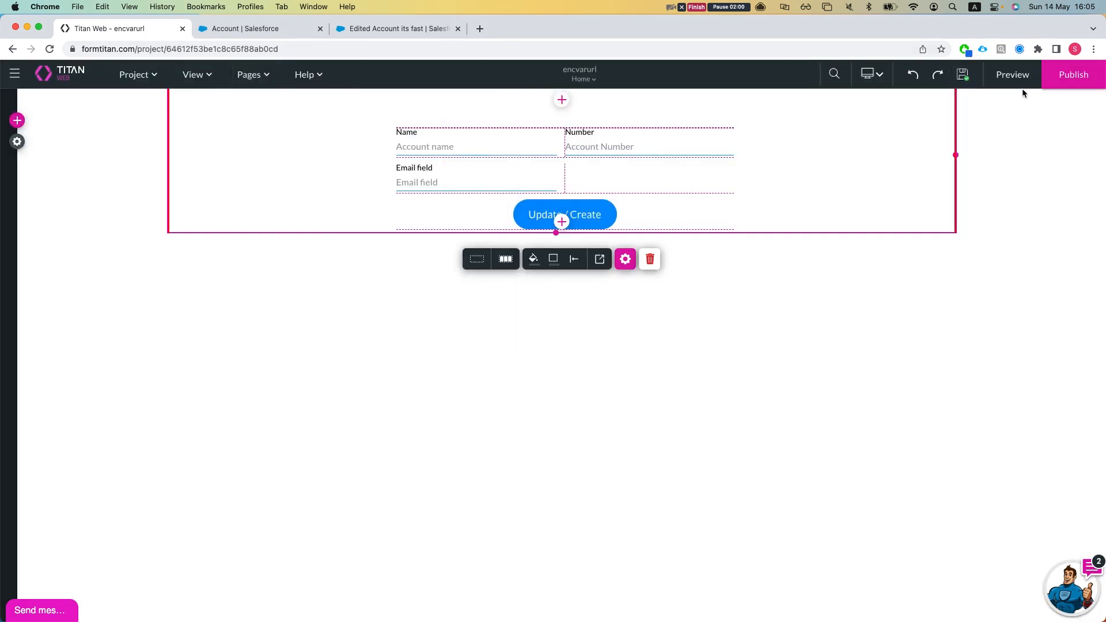
click(1014, 75)
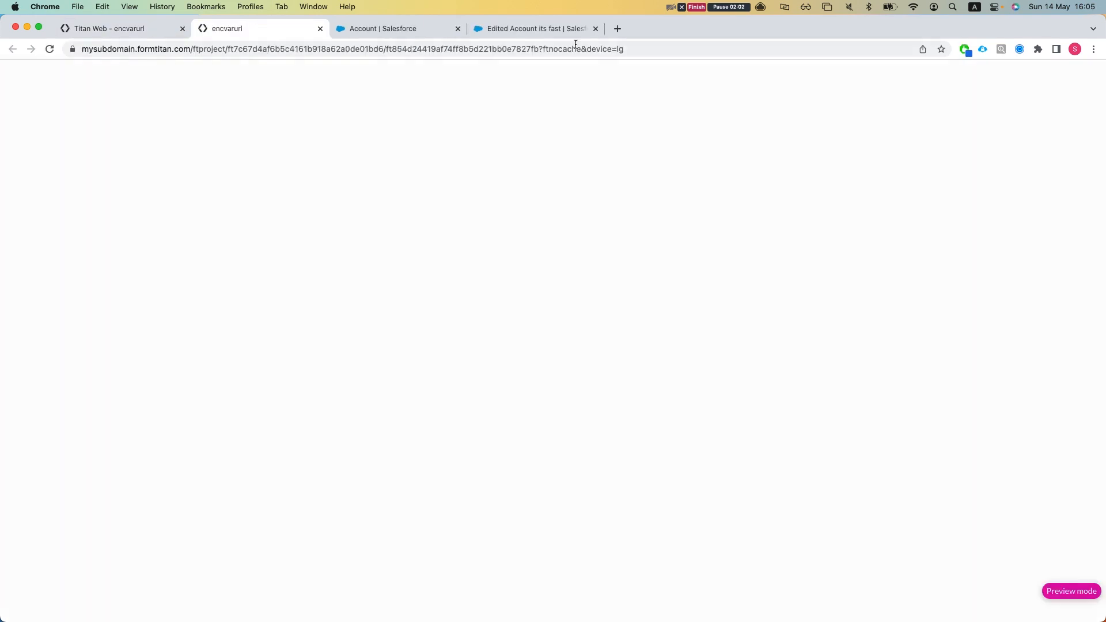
click(632, 49)
click(639, 49)
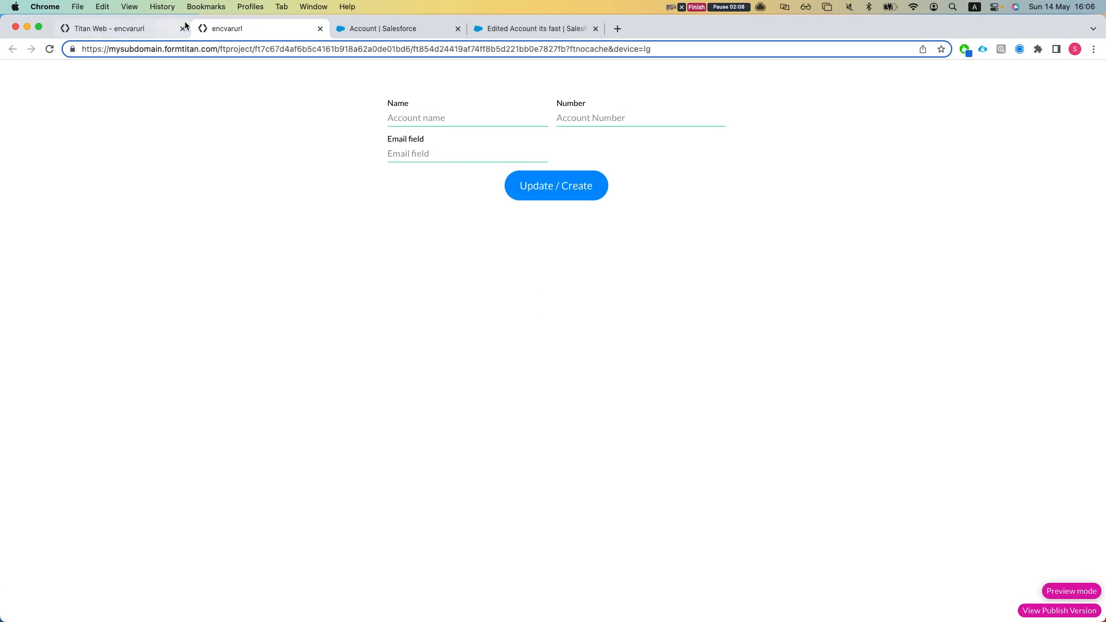
Return to the project editor, enable Debug Mode in the project tools and save the project
click(134, 29)
click(18, 142)
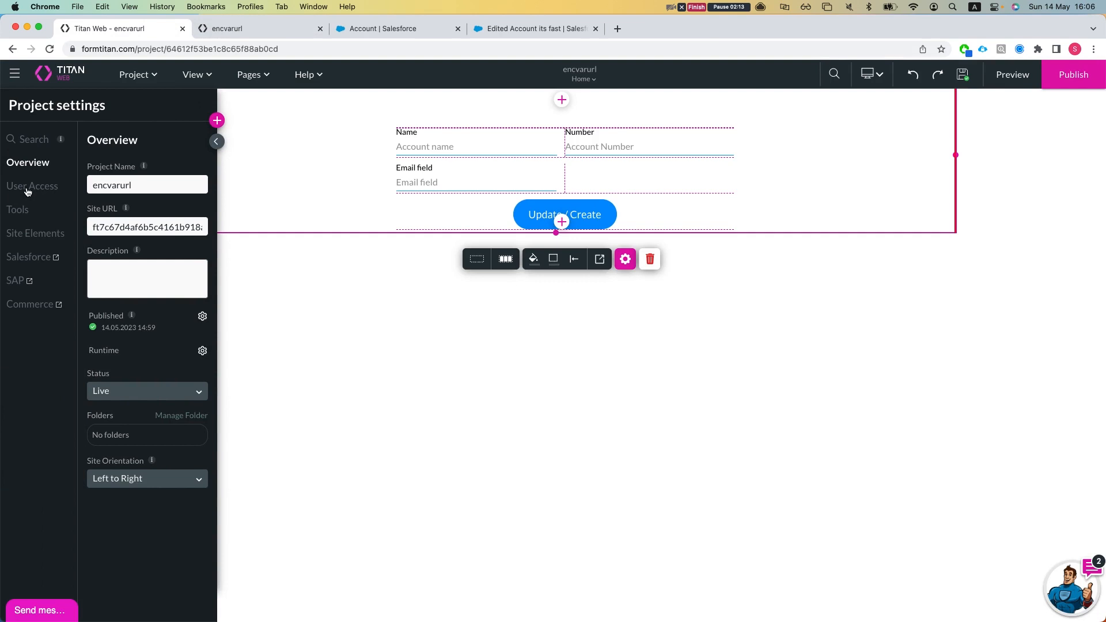
click(26, 211)
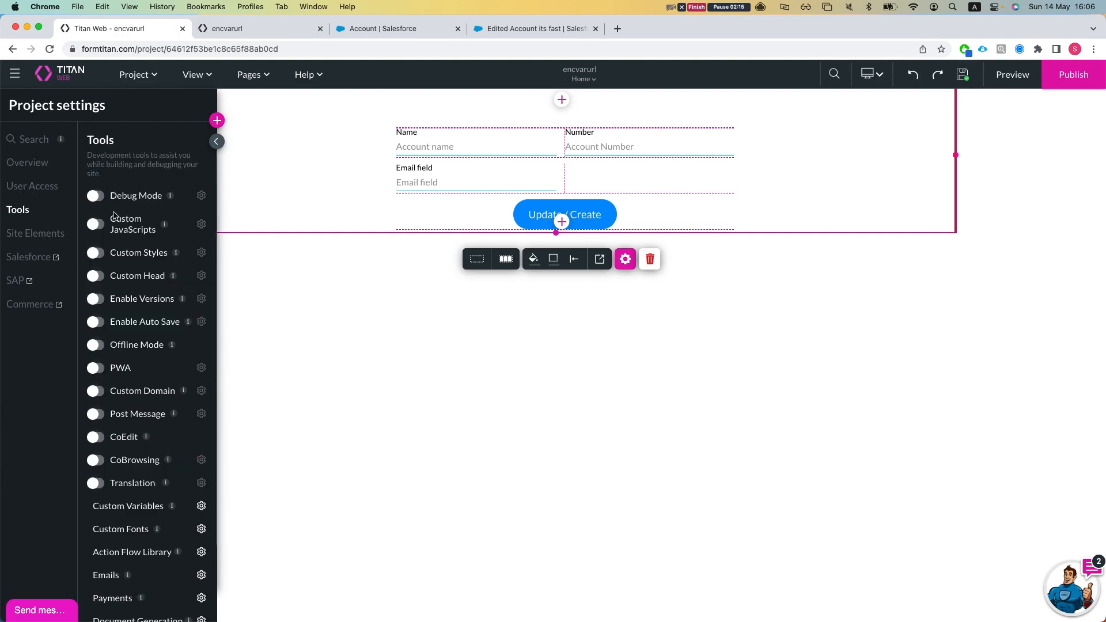
click(97, 196)
click(965, 75)
Reload the preview and copy the account_id variable name from the Debug Project window
click(254, 29)
key(super+r)
click(1059, 566)
drag(269, 302, 230, 302)
key(super+c)
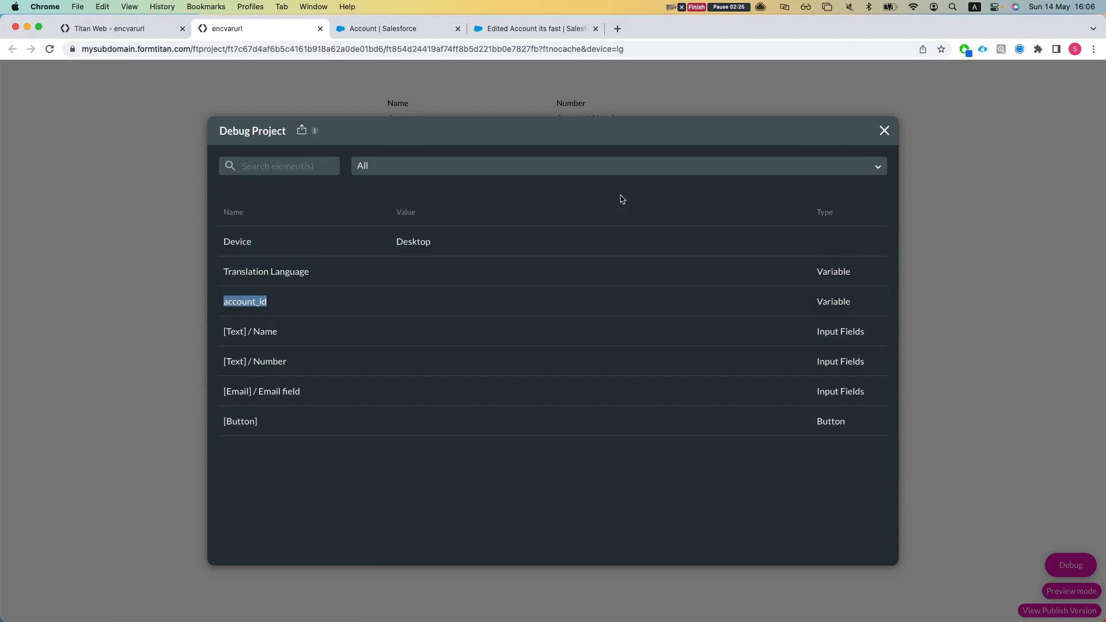
Close the debug window and append "&account_id=" to the end of the preview URL
click(882, 131)
click(718, 49)
click(717, 49)
text(&)
key(super+v)
text(=)
Copy the record ID from the Salesforce account page's URL and load the preview with it as the account_id value
click(488, 27)
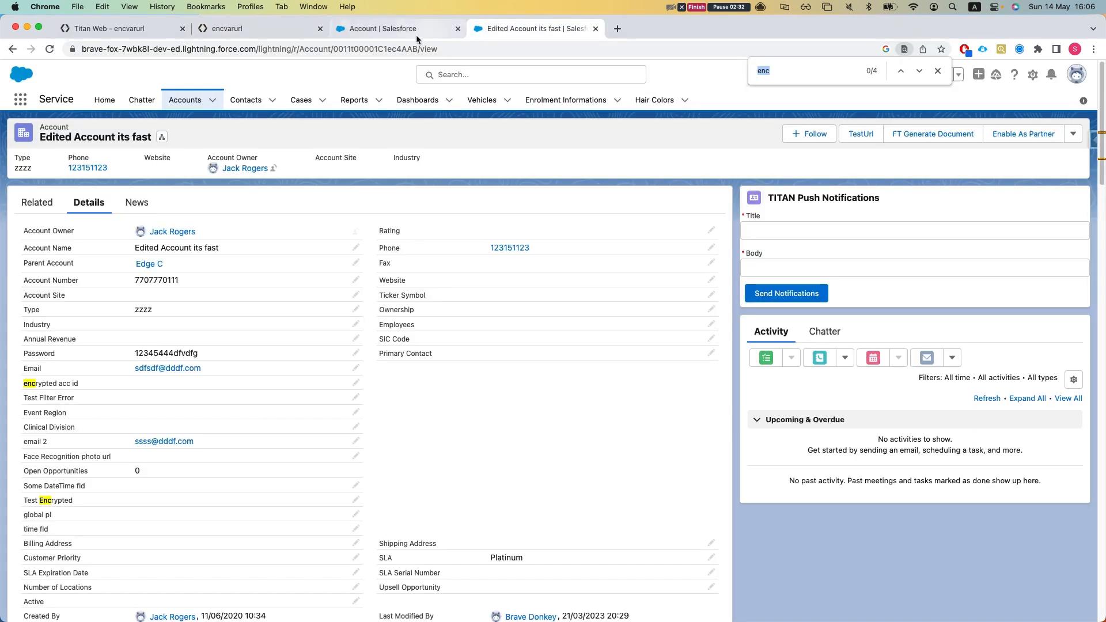
double_click(359, 52)
key(super+c)
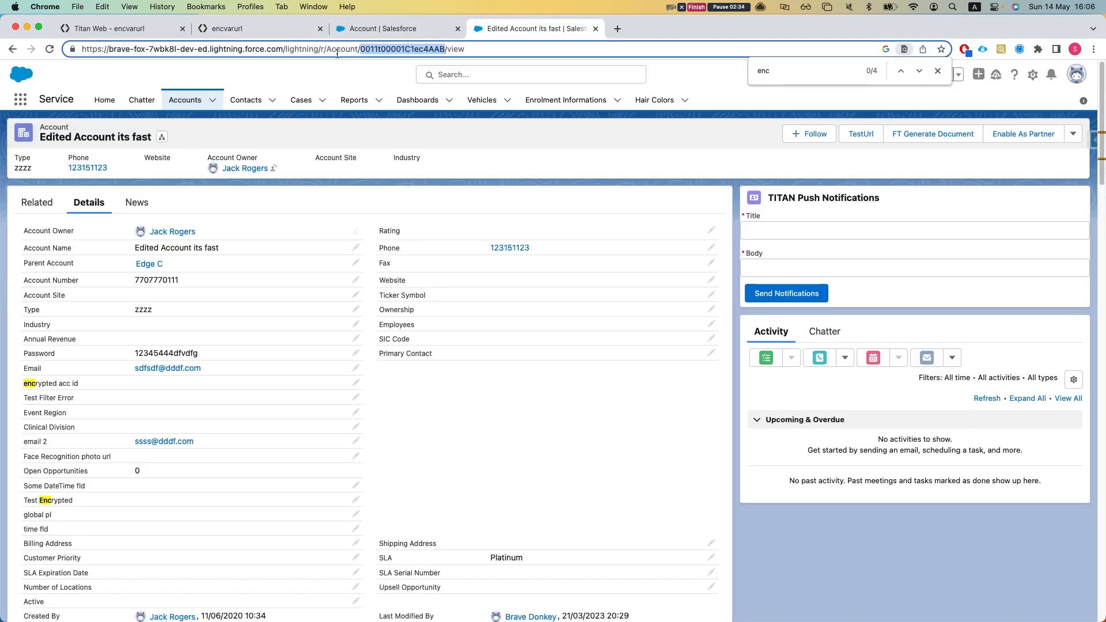
click(217, 26)
click(789, 51)
key(super+v)
key(Return)
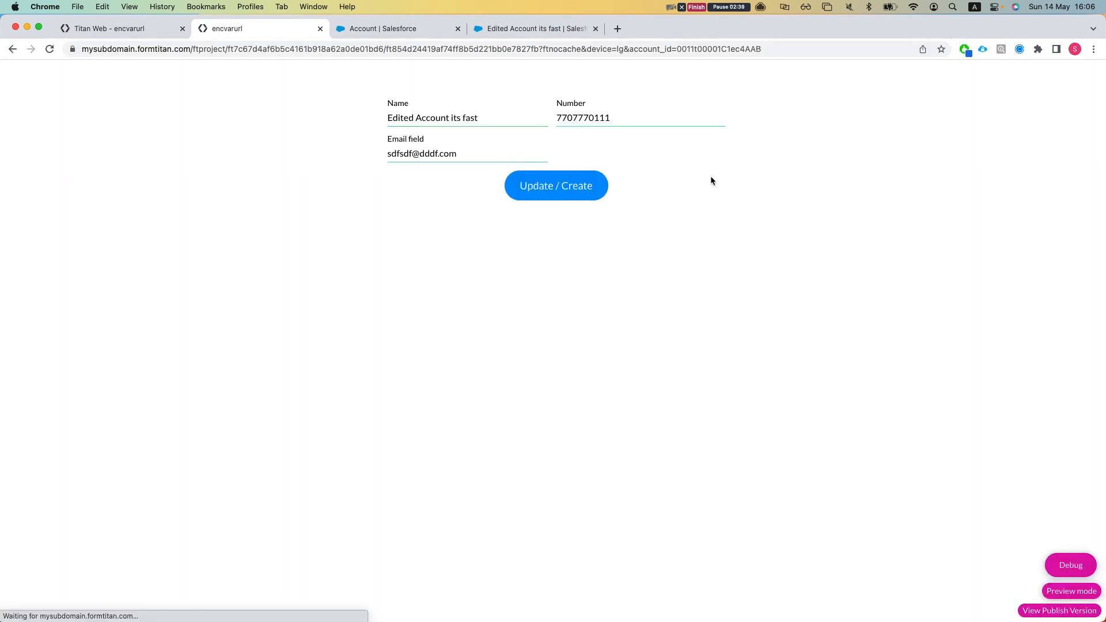
Examine the record ID passed as the account_id parameter in the preview URL
double_click(746, 49)
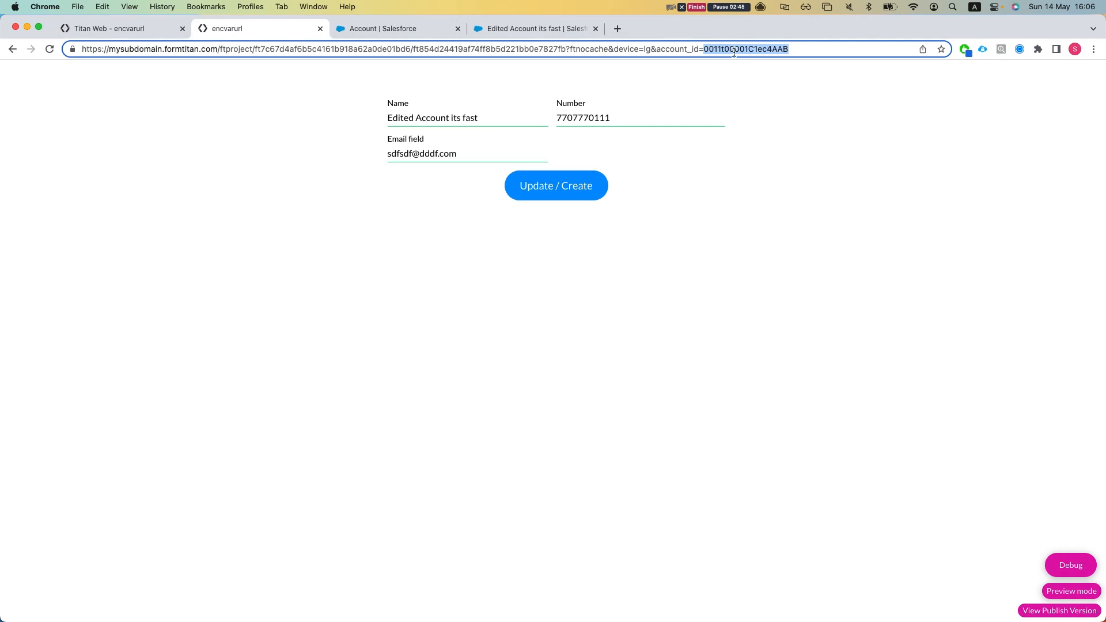
click(766, 49)
drag(771, 50, 764, 52)
Switch to the Account fields in Salesforce Setup and check the encrypted acc id field's API name and data type
click(393, 35)
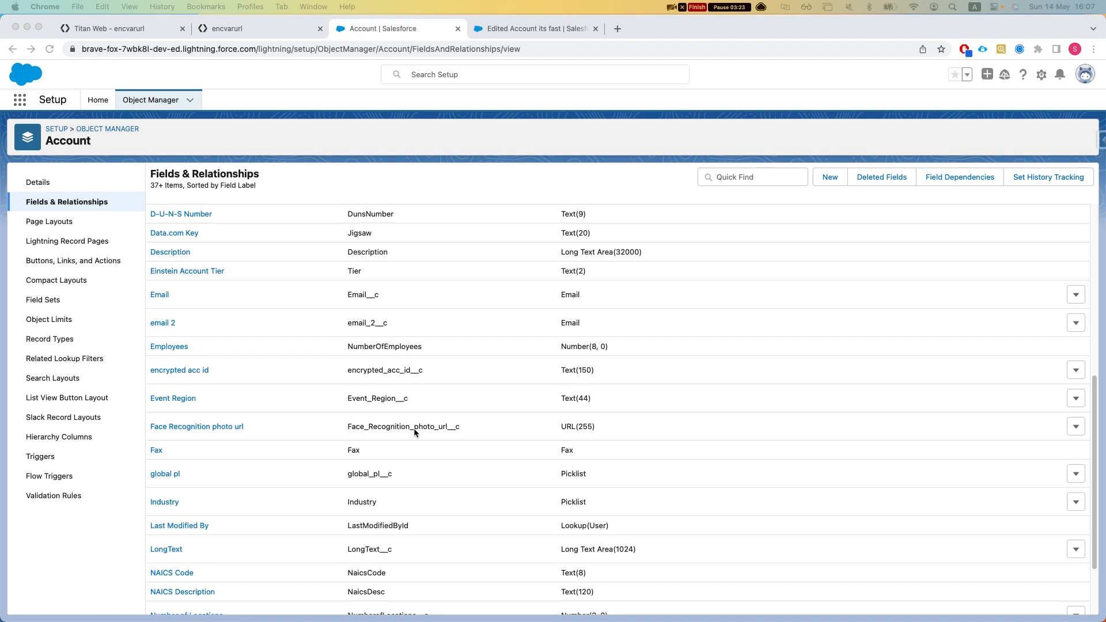
drag(341, 369, 449, 376)
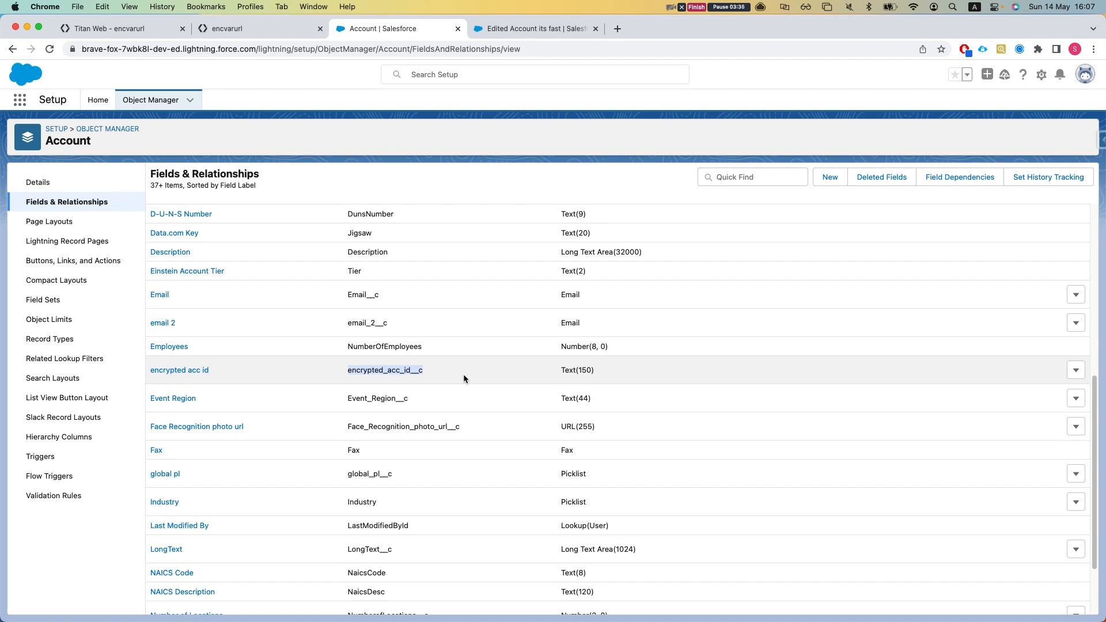
double_click(576, 370)
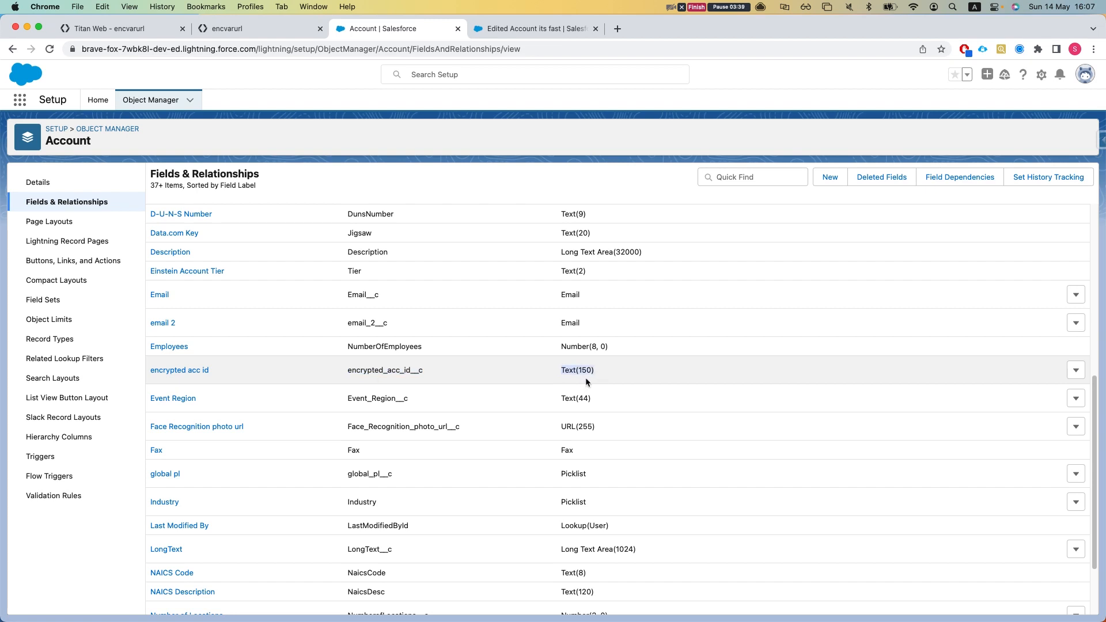
Recheck the encrypted acc id field's API name and start a new record-triggered flow from the Account object's Flow Triggers
click(350, 370)
double_click(408, 370)
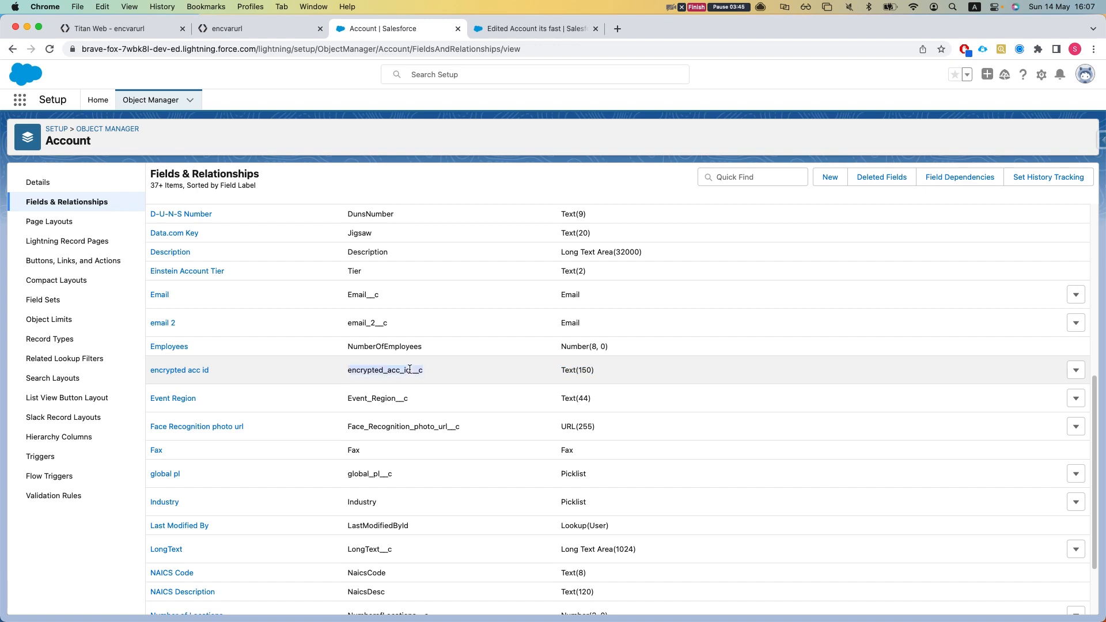
click(45, 457)
click(51, 474)
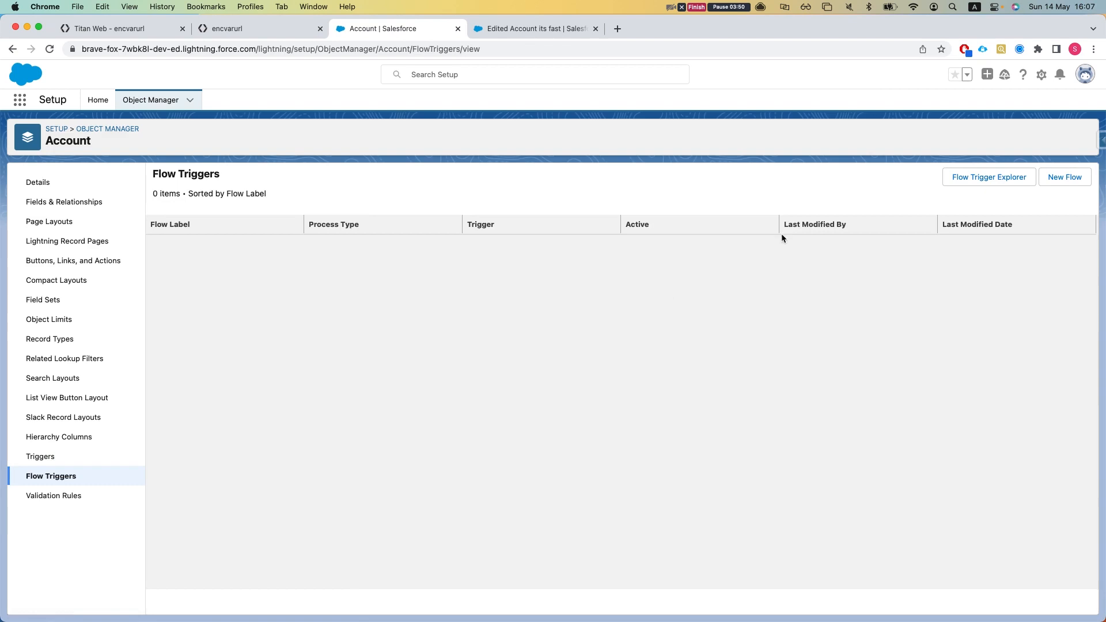
click(1065, 180)
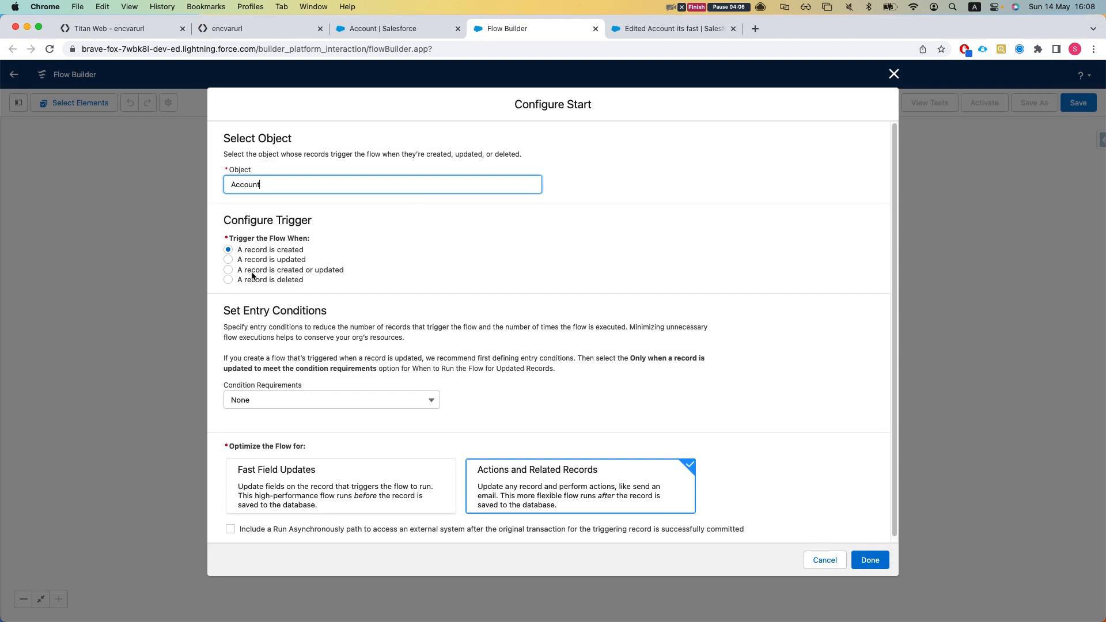
Trigger the flow when an Account record is created or updated, with condition requirements set to All Conditions Are Met (AND)
click(254, 279)
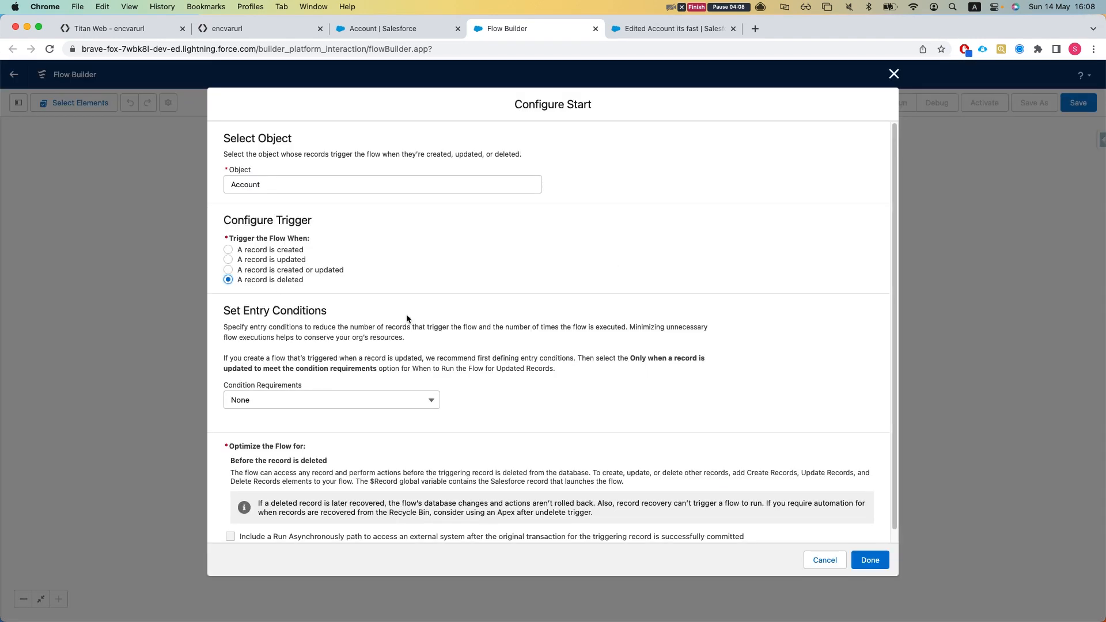
click(265, 270)
click(291, 397)
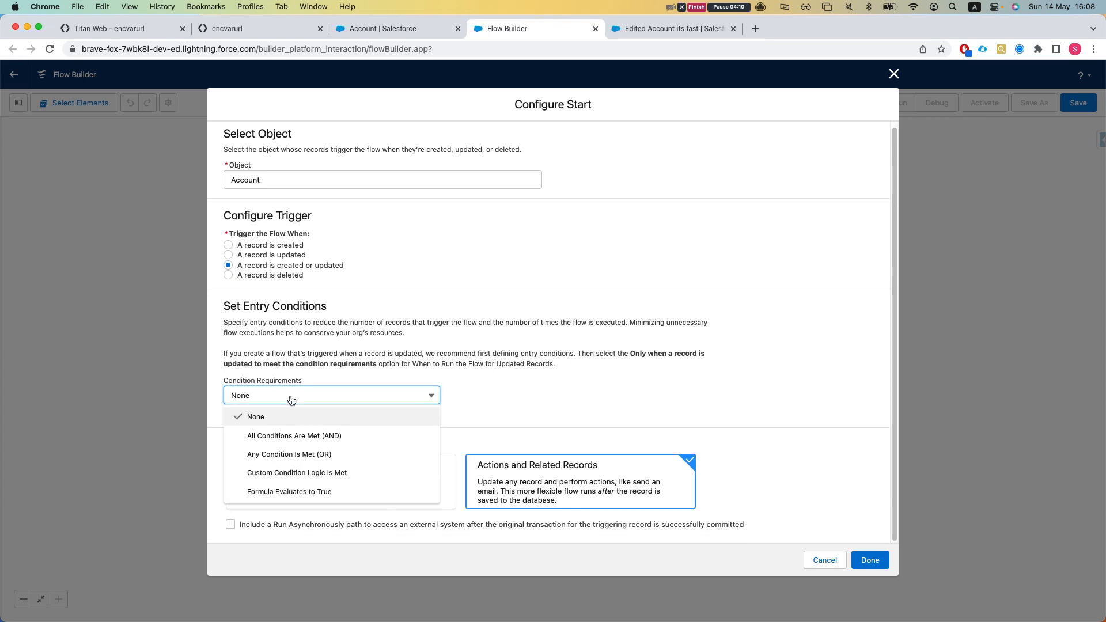
click(294, 435)
scroll(391, 406, down, 4)
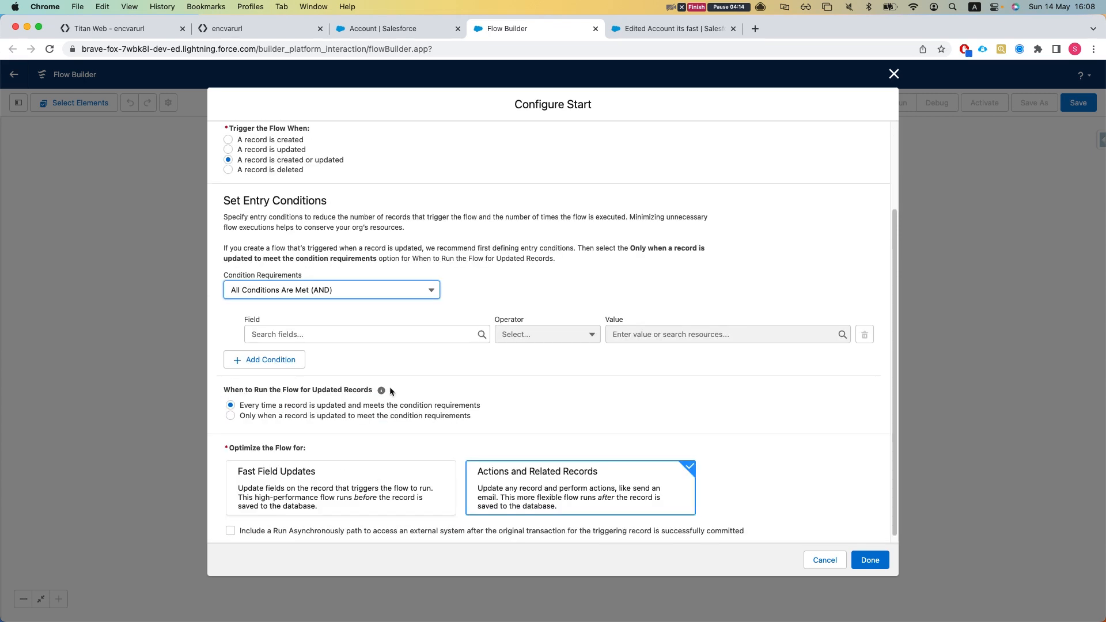
Add the entry condition encrypted_acc_id__c Is Null {!$GlobalConstant.True} and finish the flow's start configuration
click(390, 338)
text(encrypted)
click(482, 356)
click(545, 341)
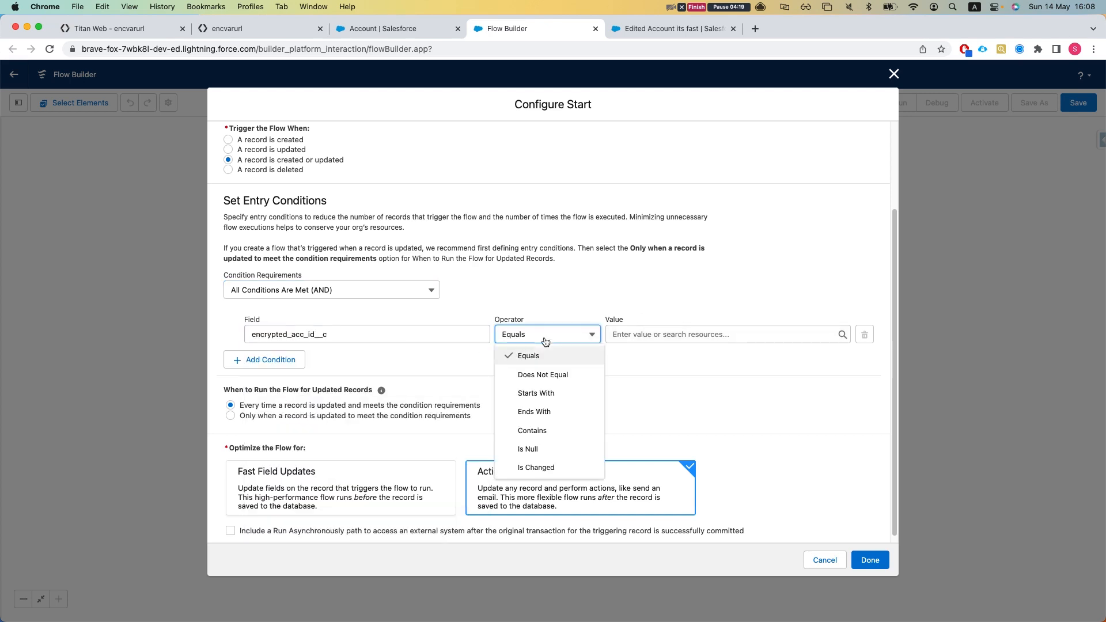
click(528, 449)
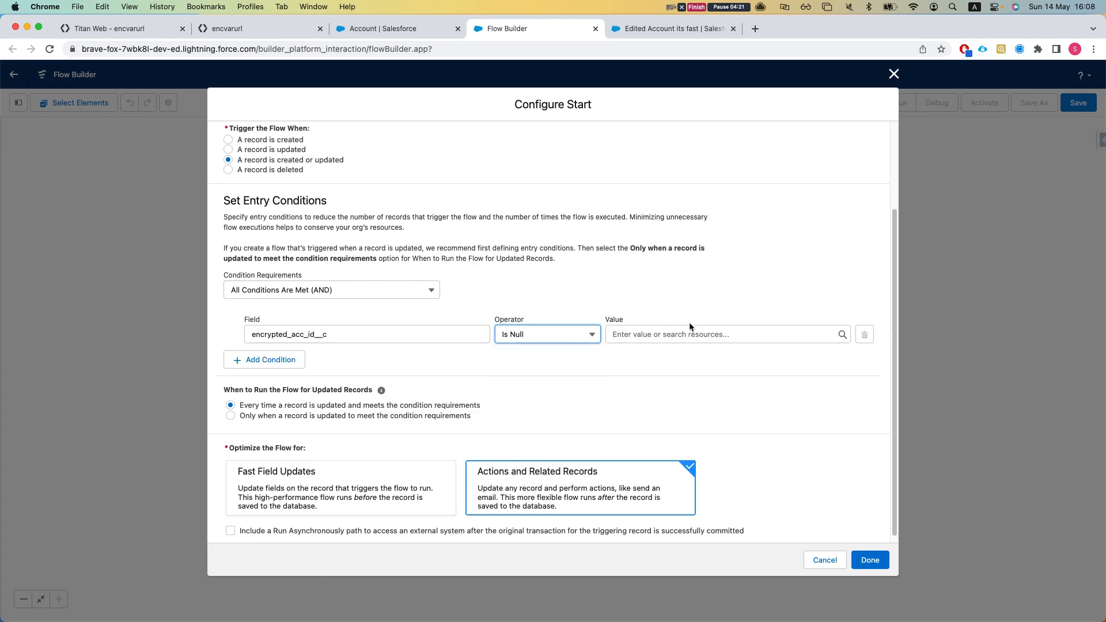
click(688, 333)
text(true)
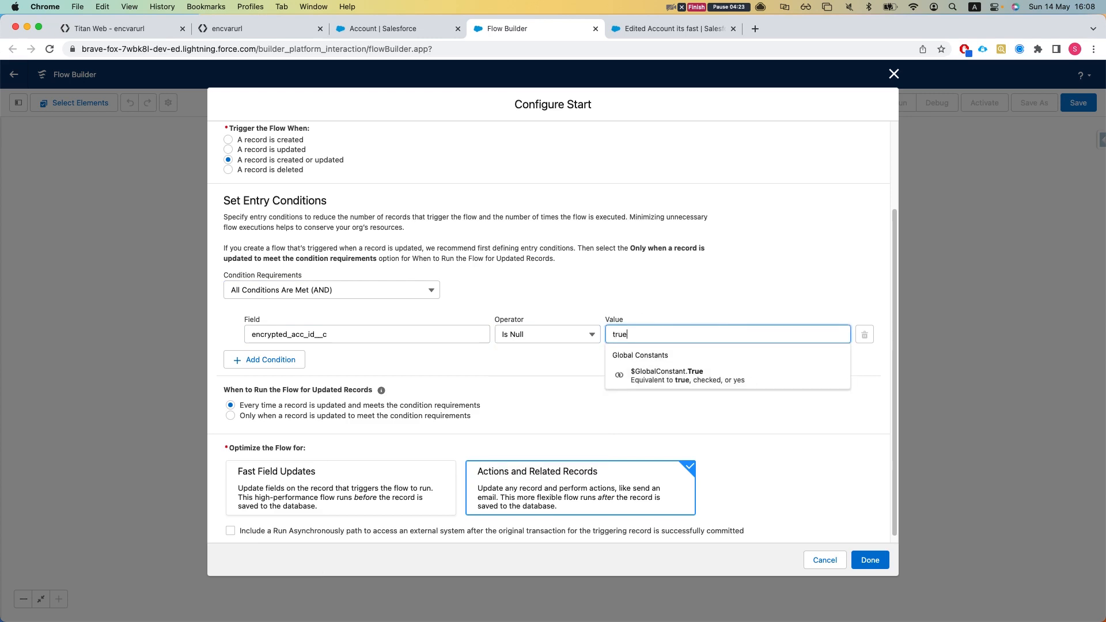
click(668, 375)
scroll(708, 471, down, 1)
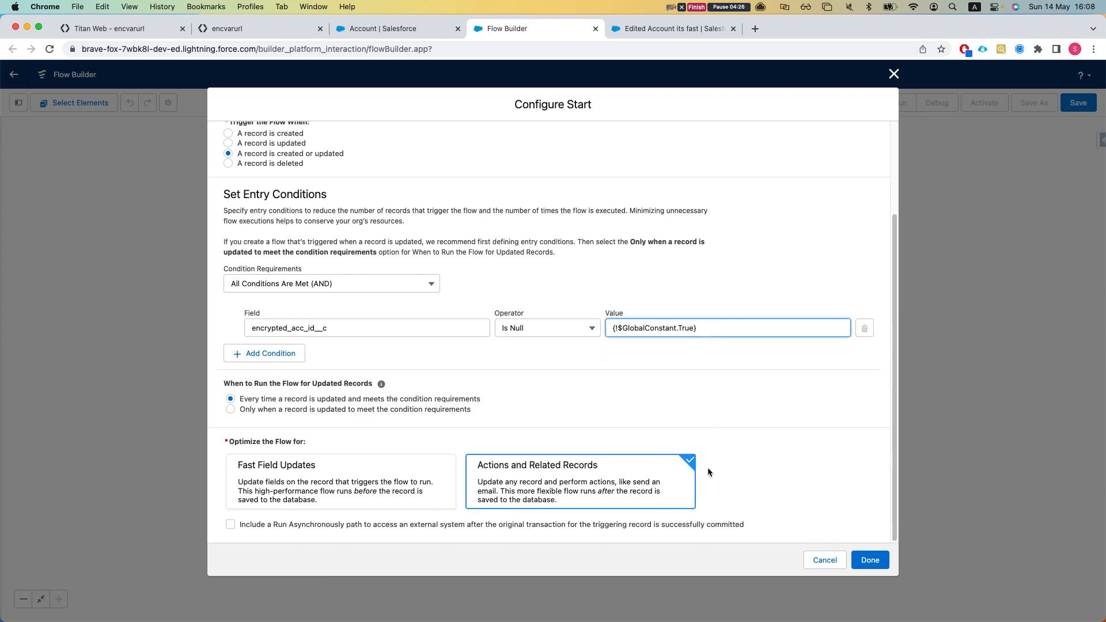
click(868, 559)
Add an Action element to the flow that uses the Form_Builder__FT_Encryption_Util Apex action
click(553, 323)
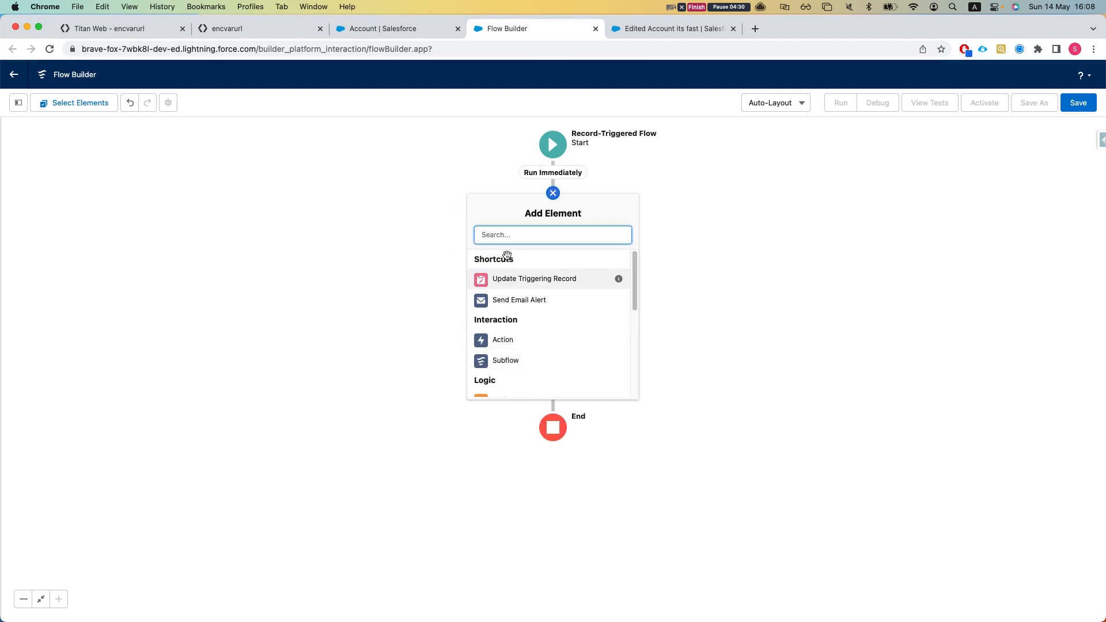
click(511, 334)
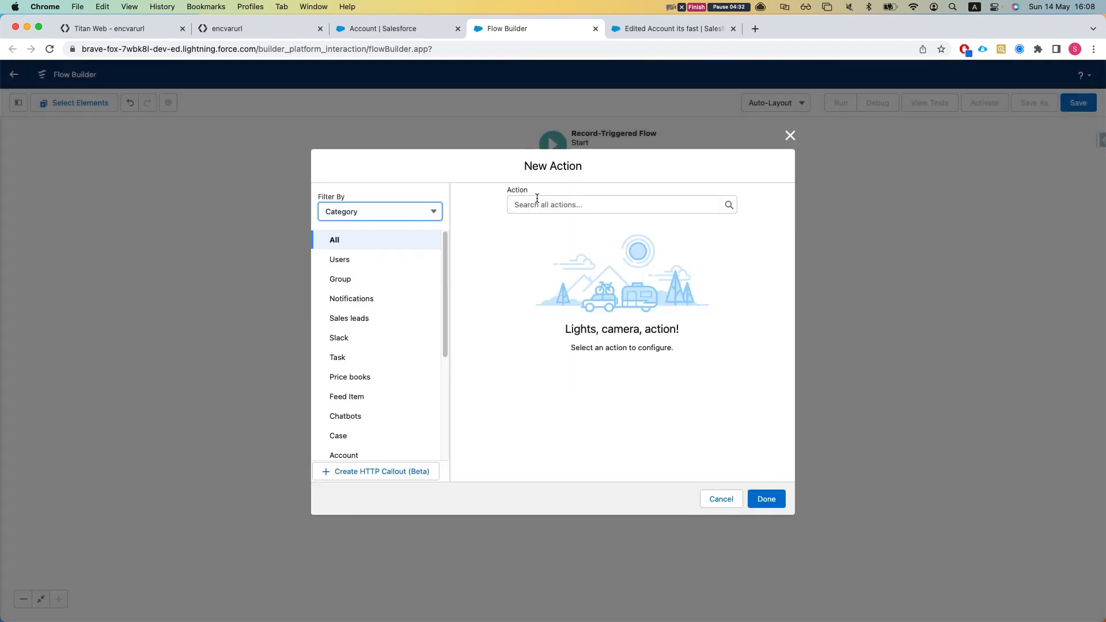
click(537, 200)
text(encry)
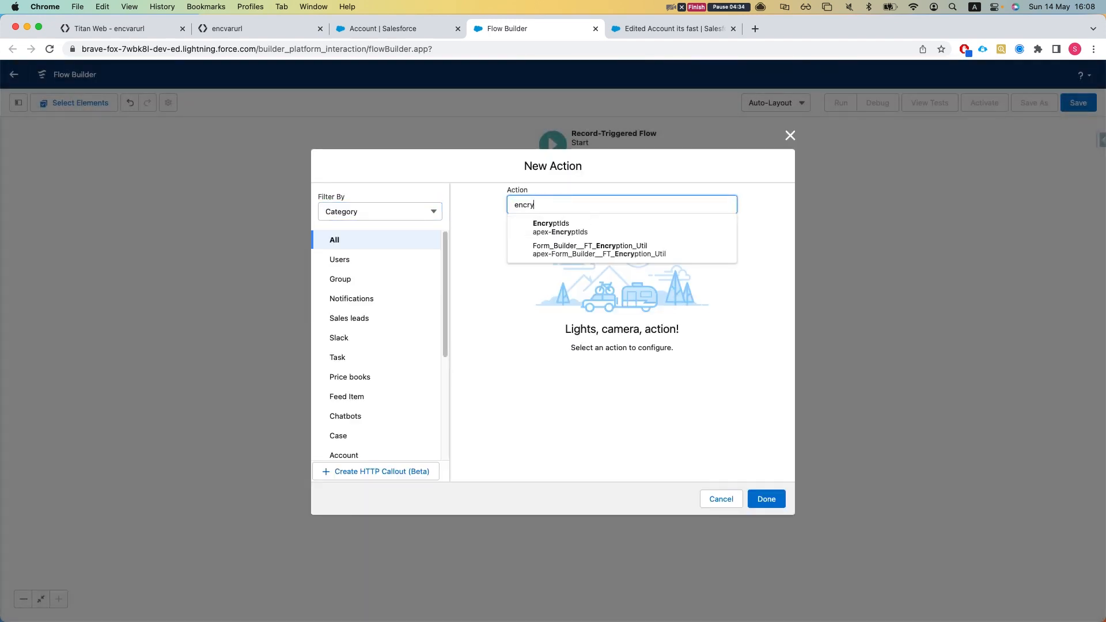
key(Down)
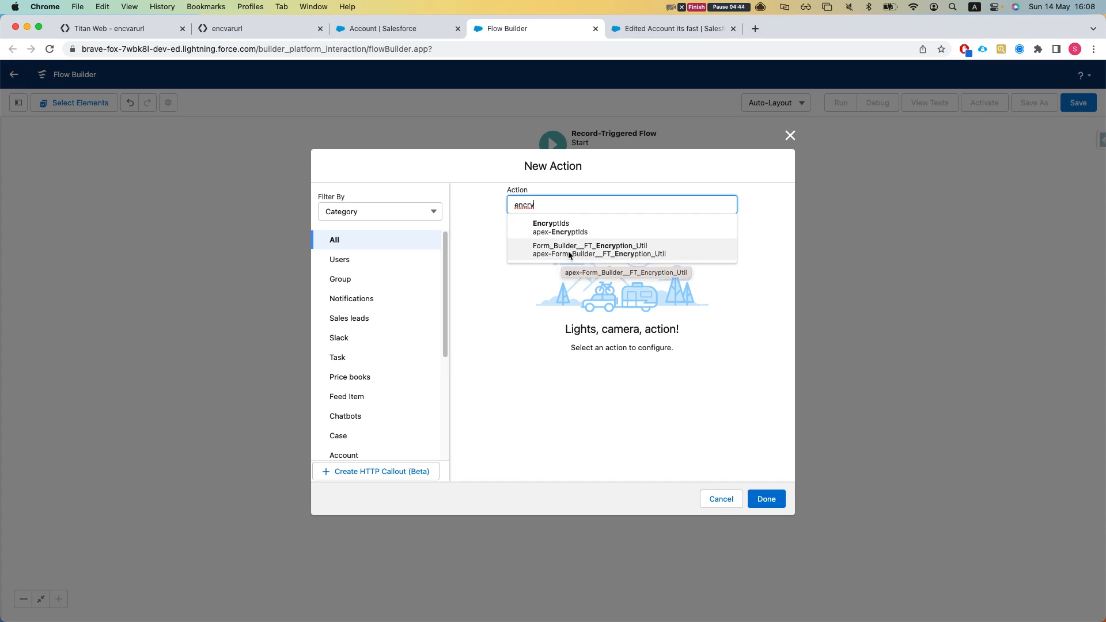
click(603, 252)
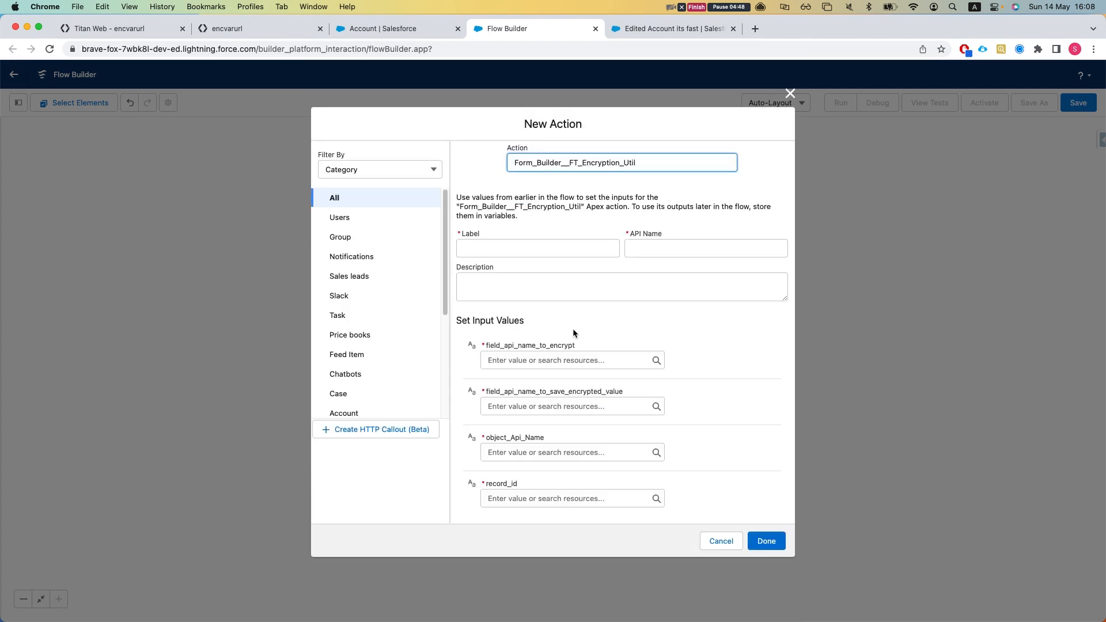
Label the action "encrypt the acc id" and set field_api_name_to_encrypt to Id
click(506, 246)
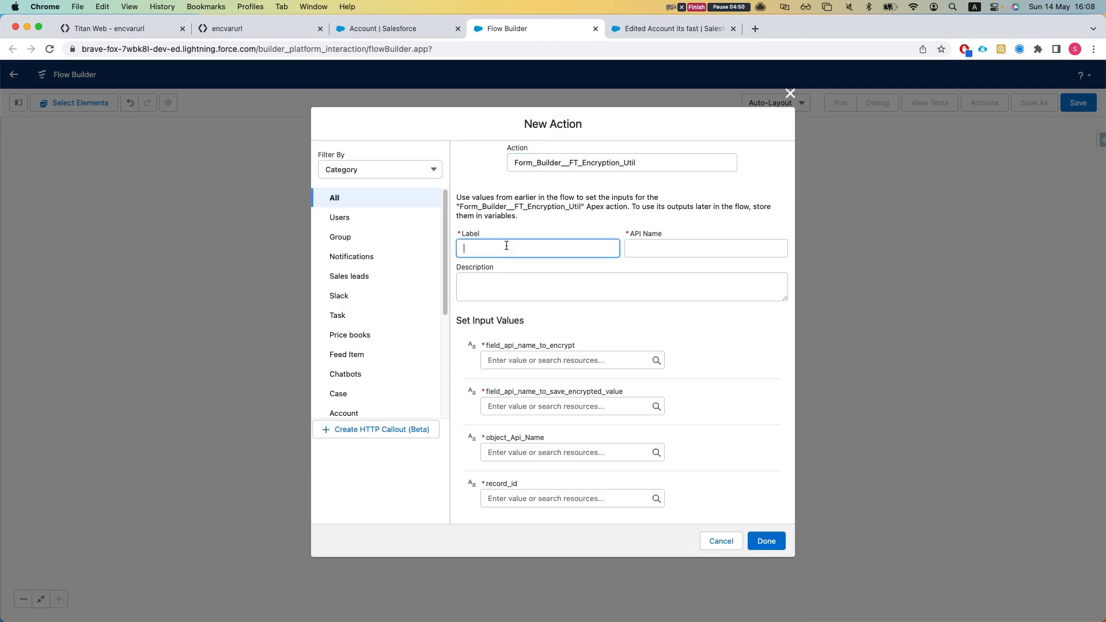
text(encrypt the acc id)
key(Tab)
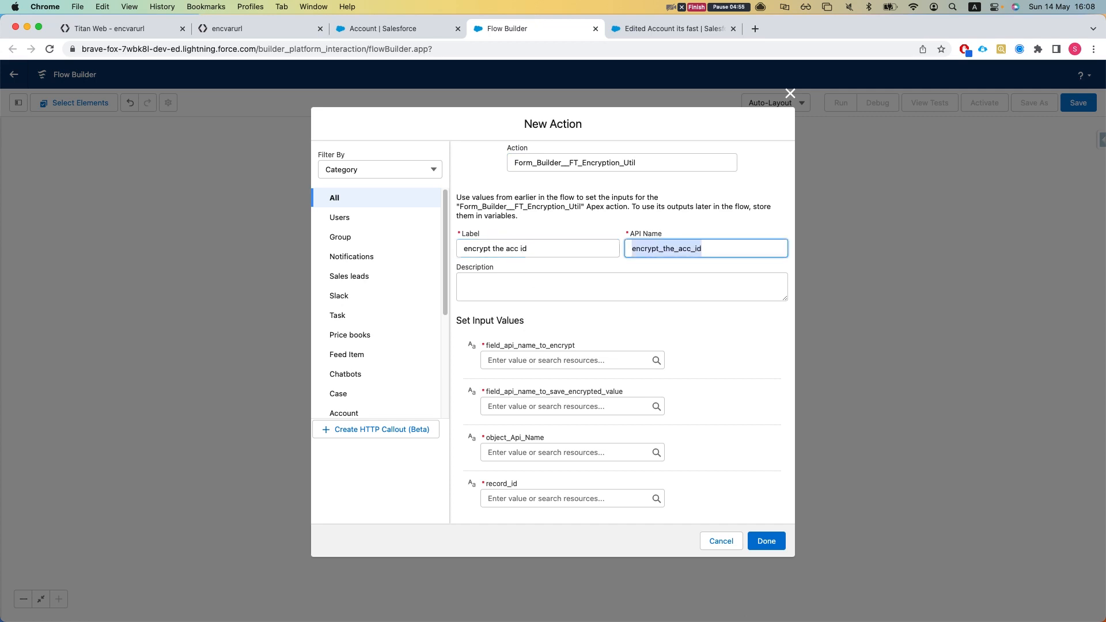
click(534, 365)
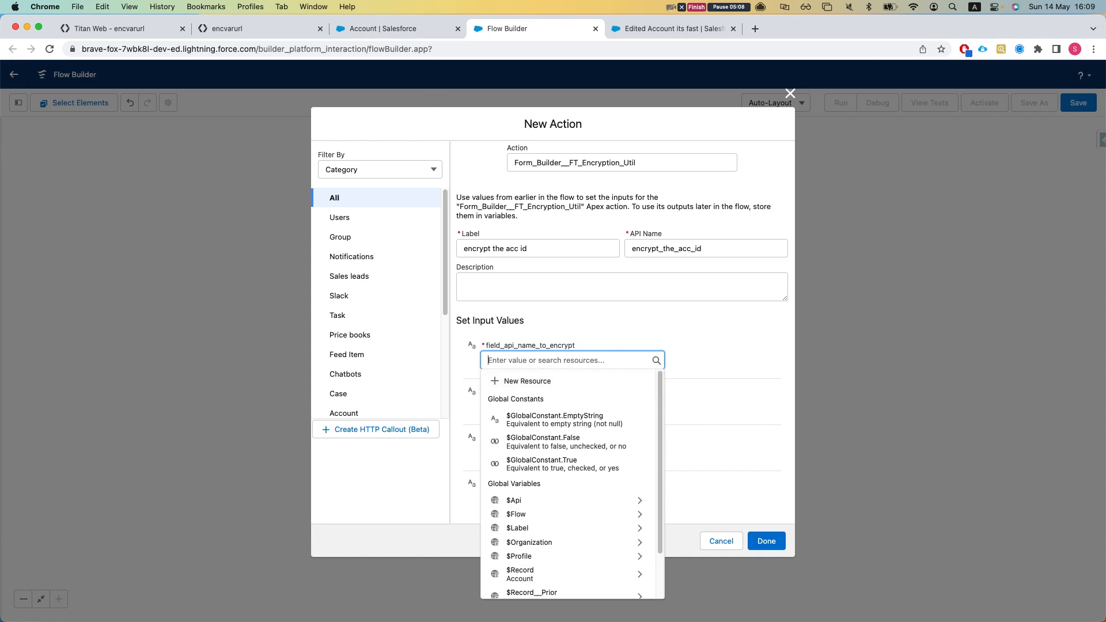
key(super+Tab)
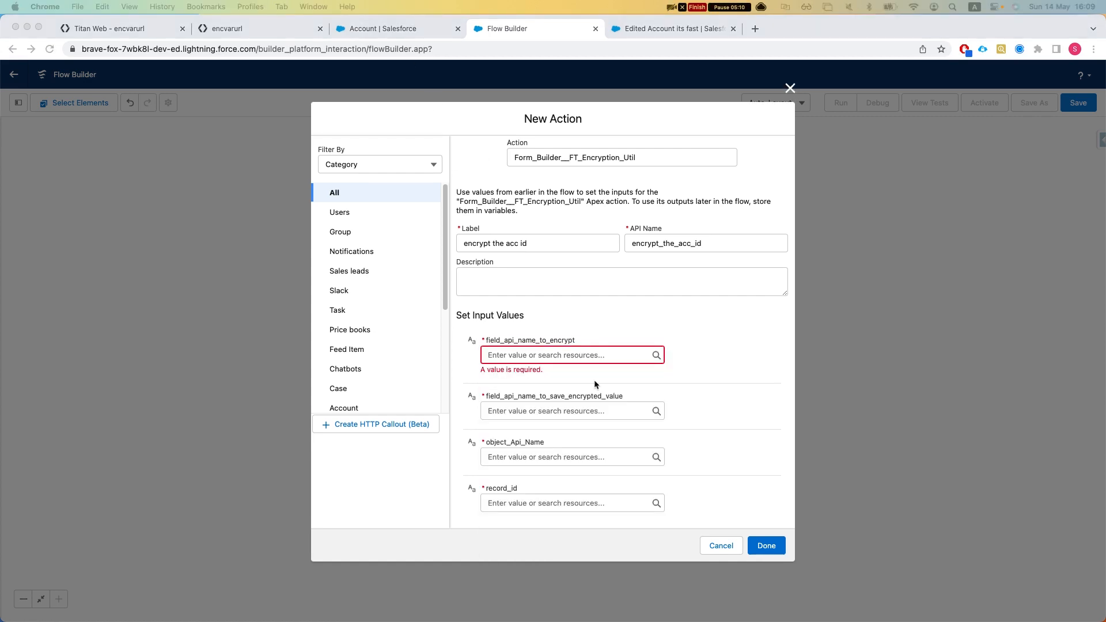
click(563, 356)
text(Id)
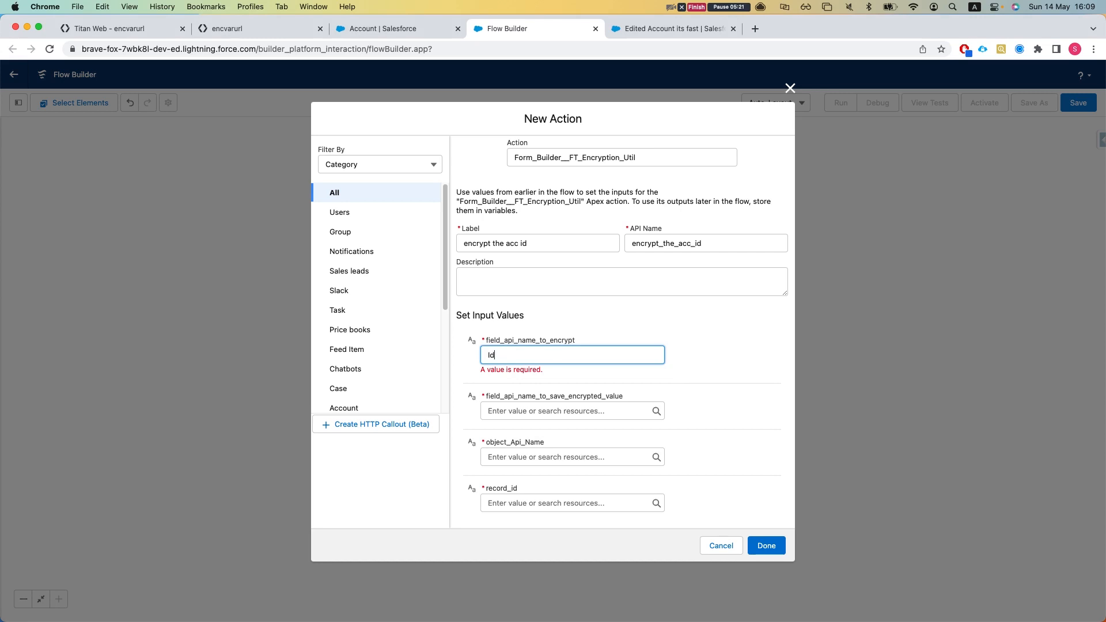
Copy the API name encrypted_acc_id__c from the Account field's definition into the action's field_api_name_to_save_encrypted_value
click(541, 415)
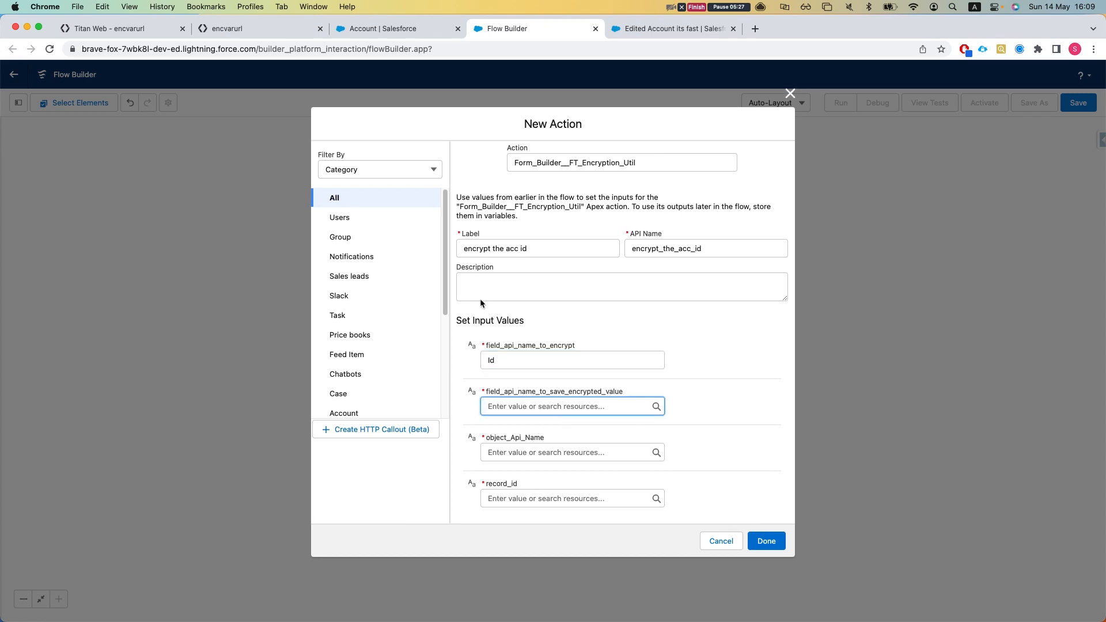
click(395, 29)
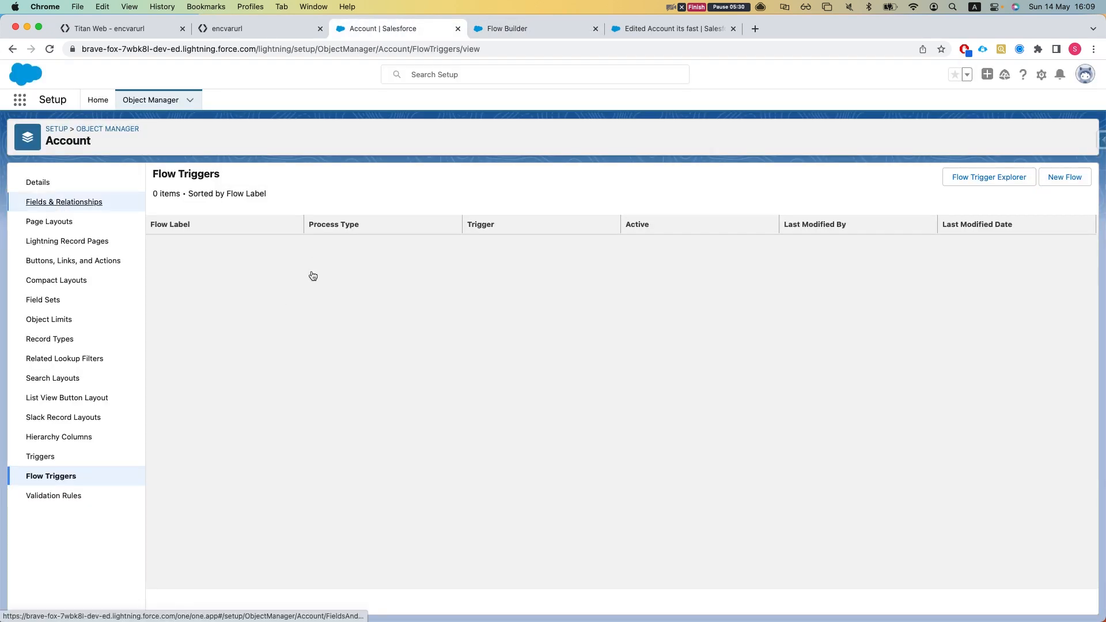
click(86, 203)
click(711, 178)
text(em)
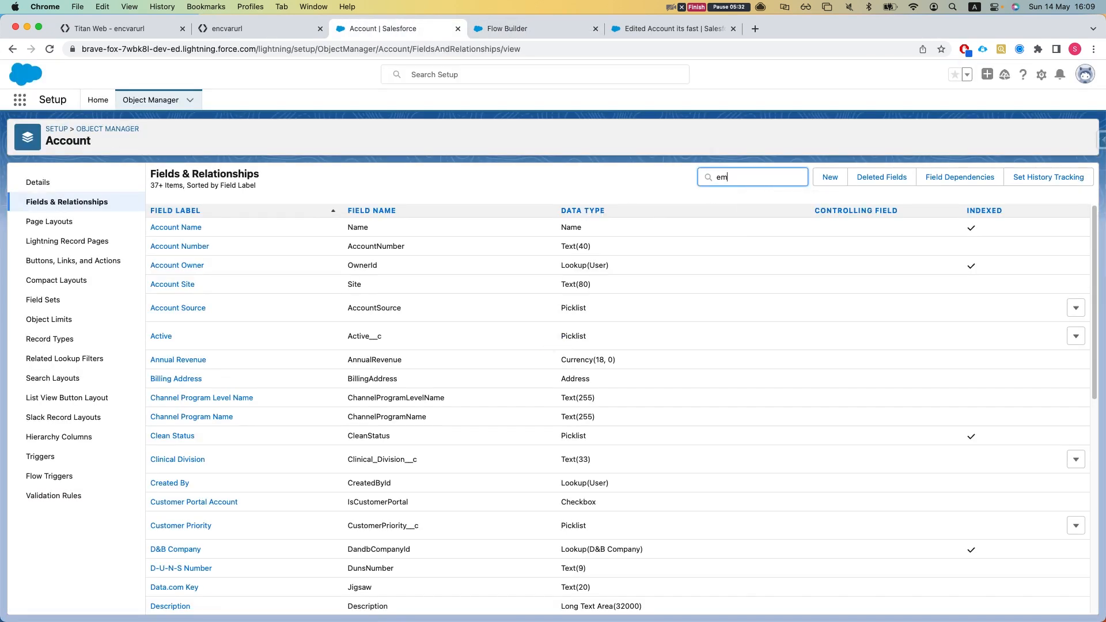
text(cr)
click(179, 232)
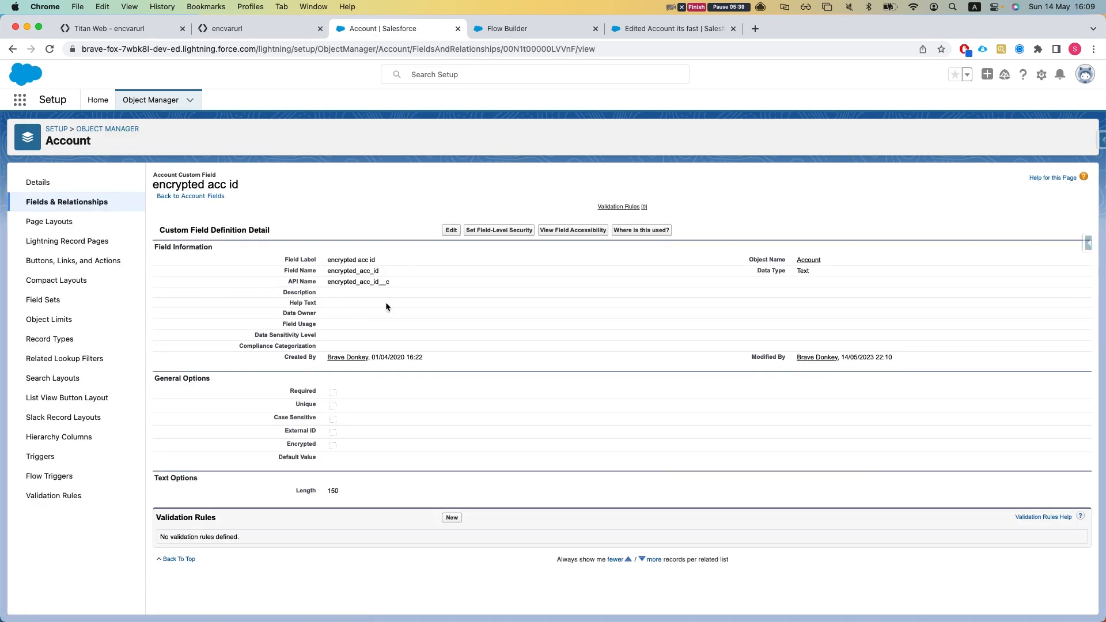
double_click(345, 281)
key(super+c)
click(513, 36)
click(550, 401)
key(super+v)
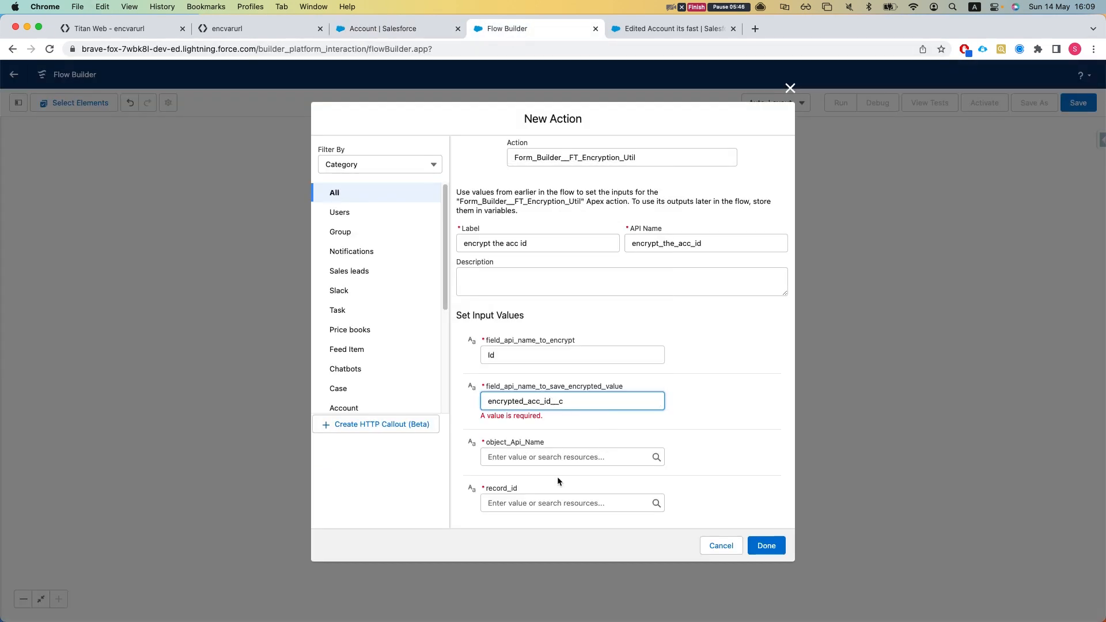
Set the action's object_Api_Name to Account
click(548, 461)
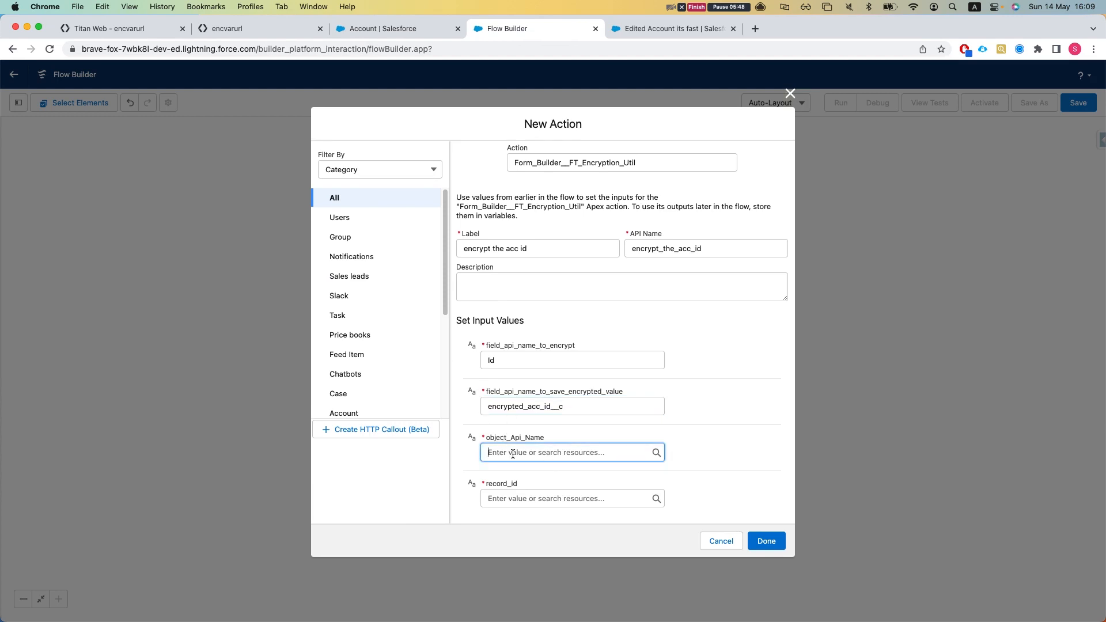
text(Acco)
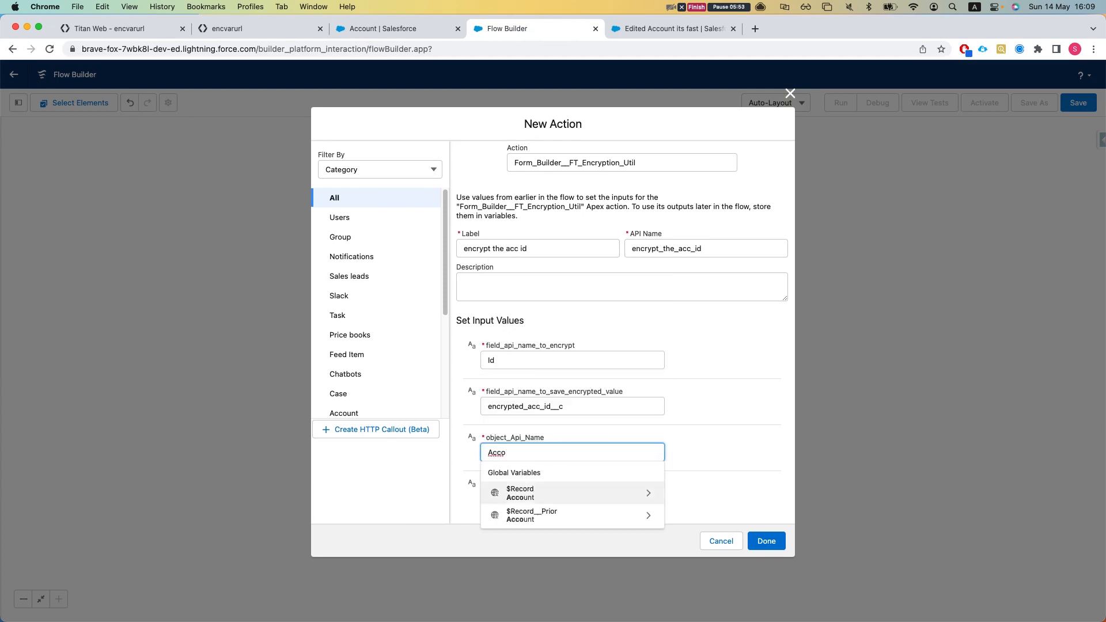
text(nt__)
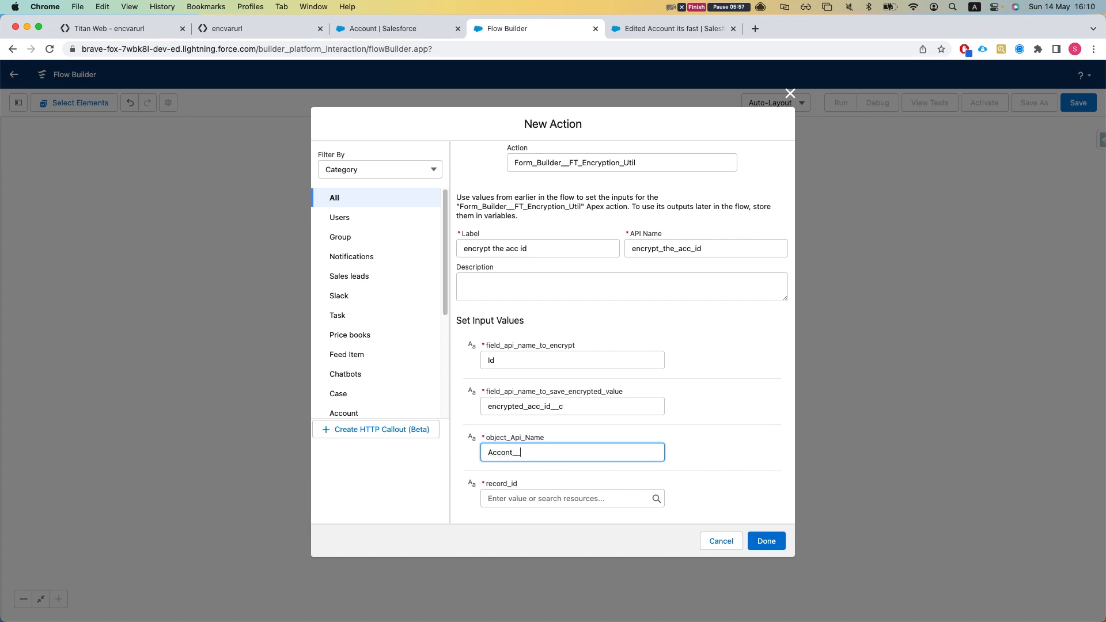
key(BackSpace)
text(count)
key(BackSpace)
key(BackSpace)
text(ount)
Set the action's record_id to the triggering record's Id (Account ID) and finish the action
click(513, 499)
text(re)
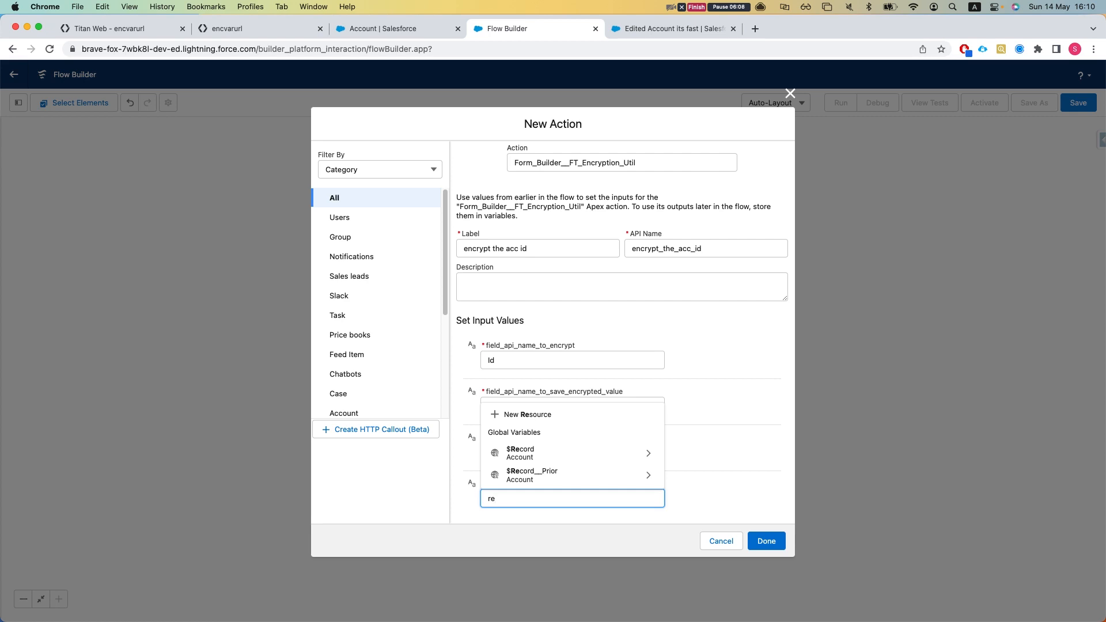
click(507, 453)
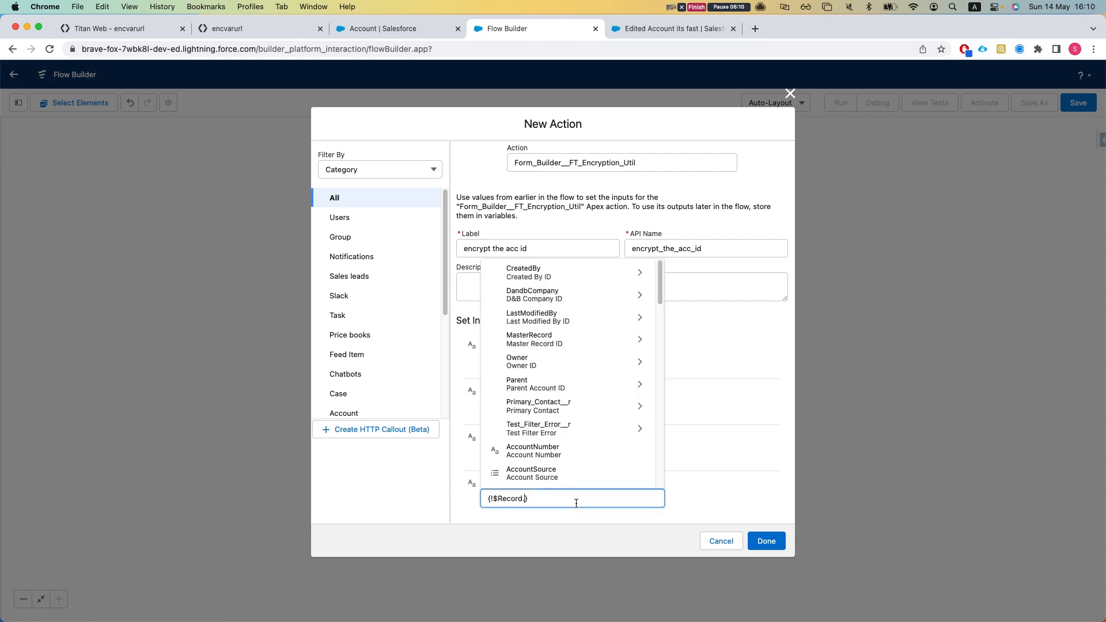
text(Account)
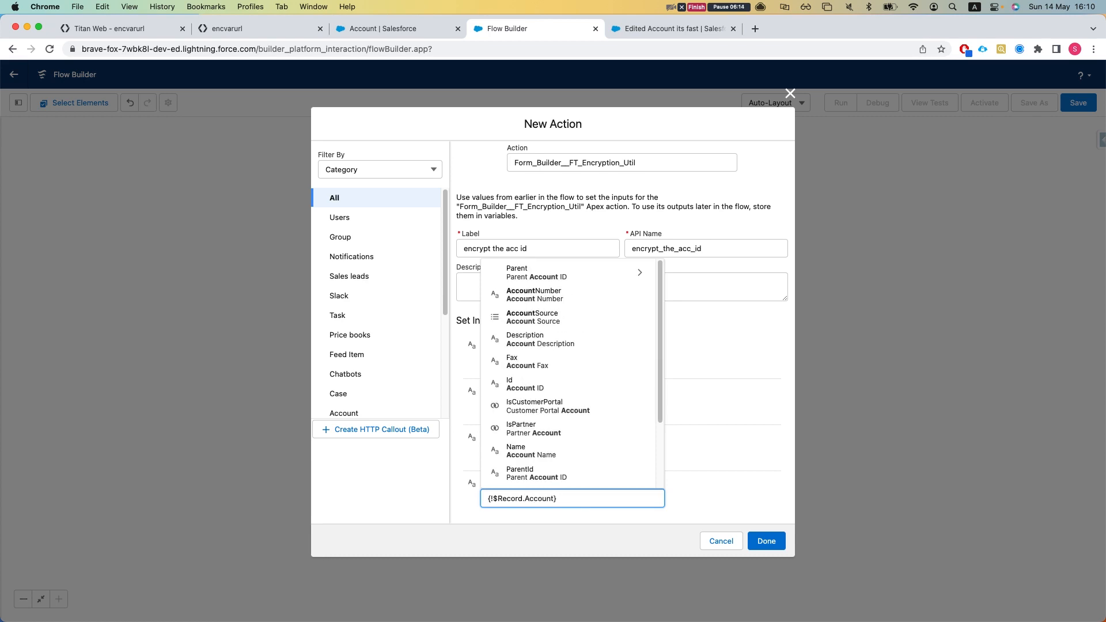
click(516, 383)
click(766, 541)
Save the flow with the label "Encrypt account id" and activate it
click(1079, 103)
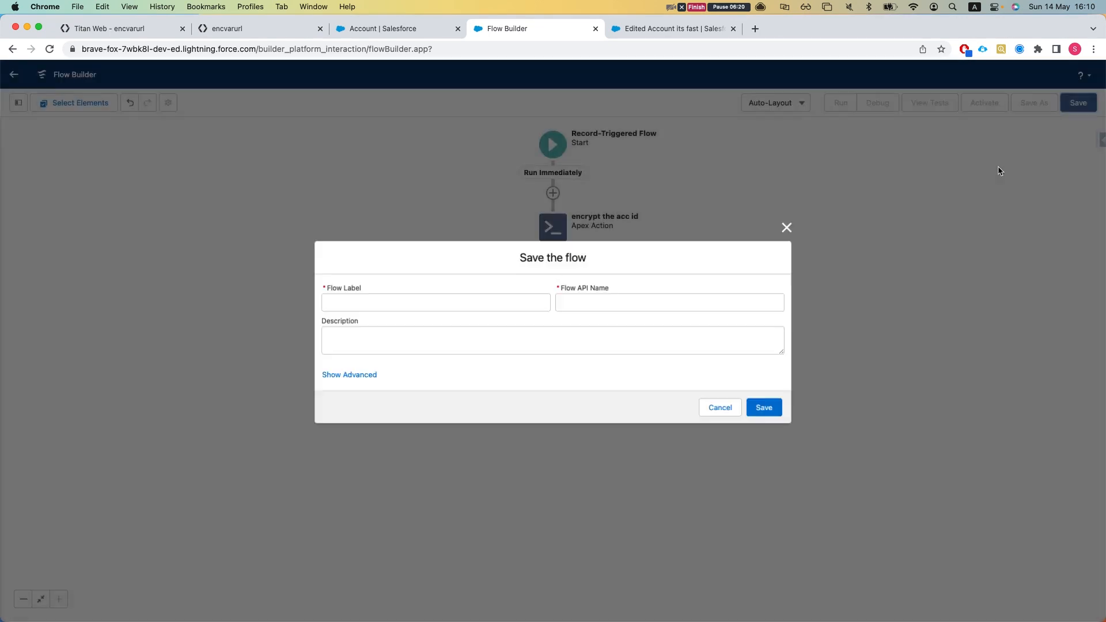
text(Encrypt account id)
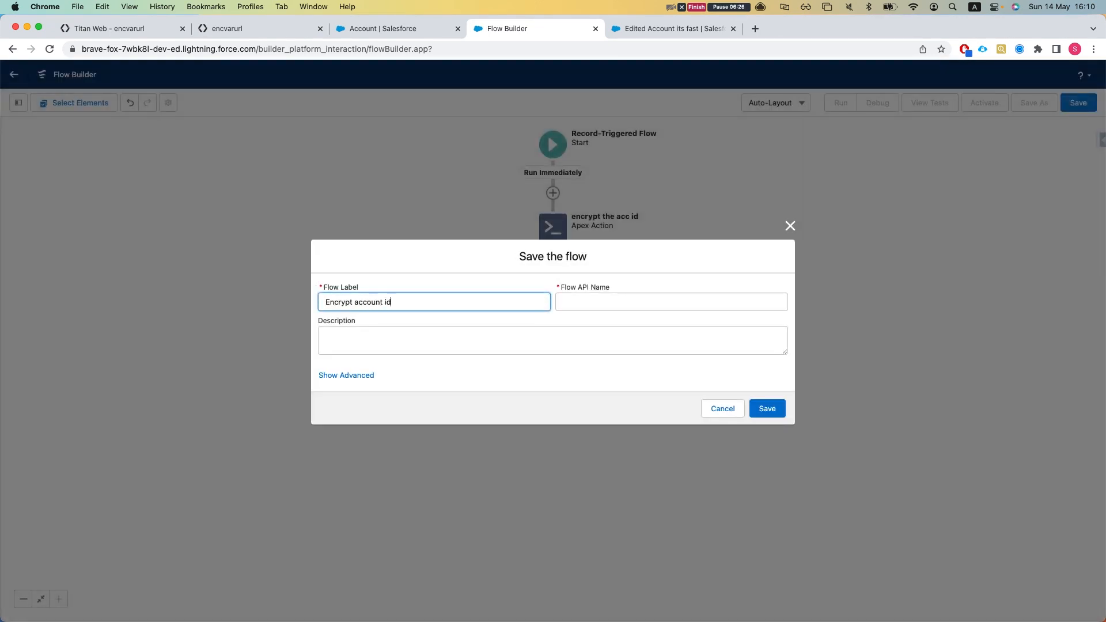
click(767, 403)
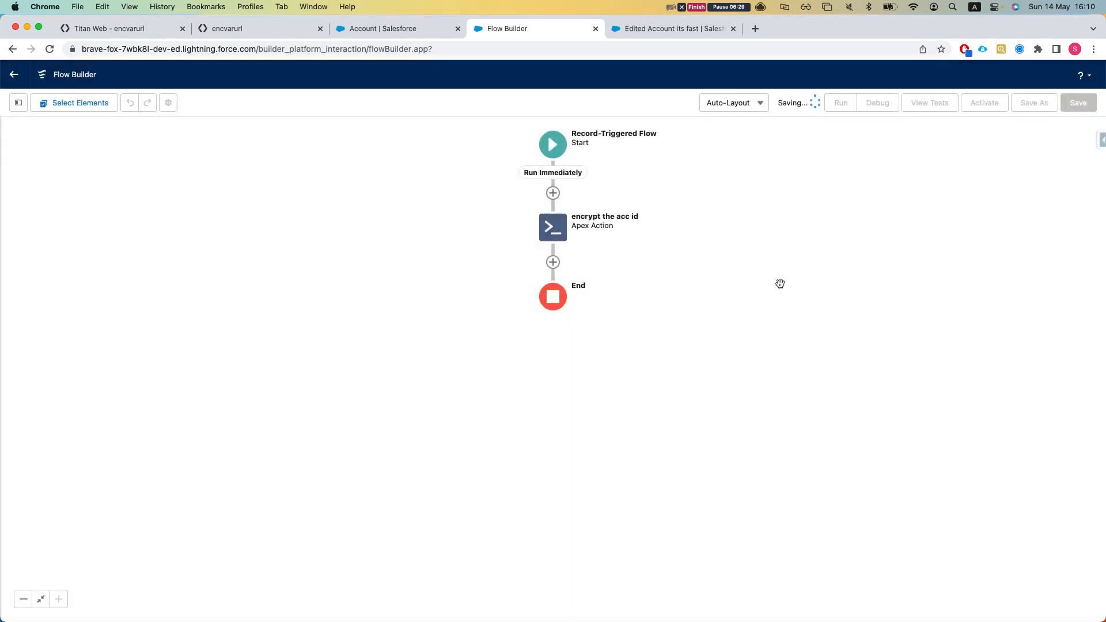
click(987, 102)
Switch to the "Edited Account its fast" record and find "enc" on the page to locate the encrypted acc id field
key(super+f)
click(641, 30)
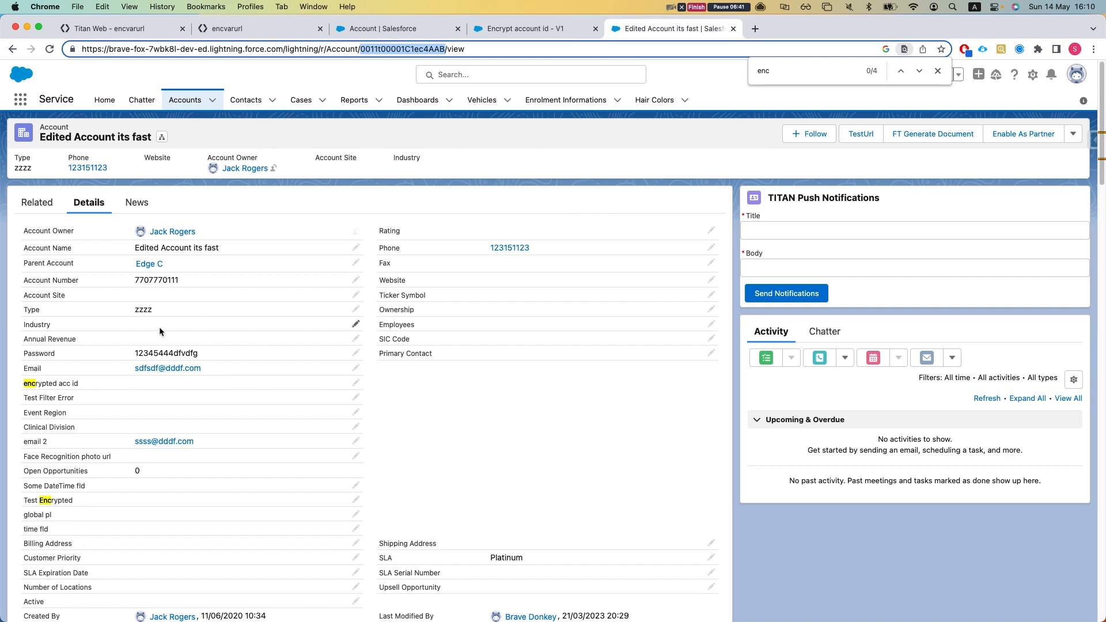
Set the account's Type to Prospect, save the record, and copy its encrypted acc id value
double_click(172, 310)
click(180, 318)
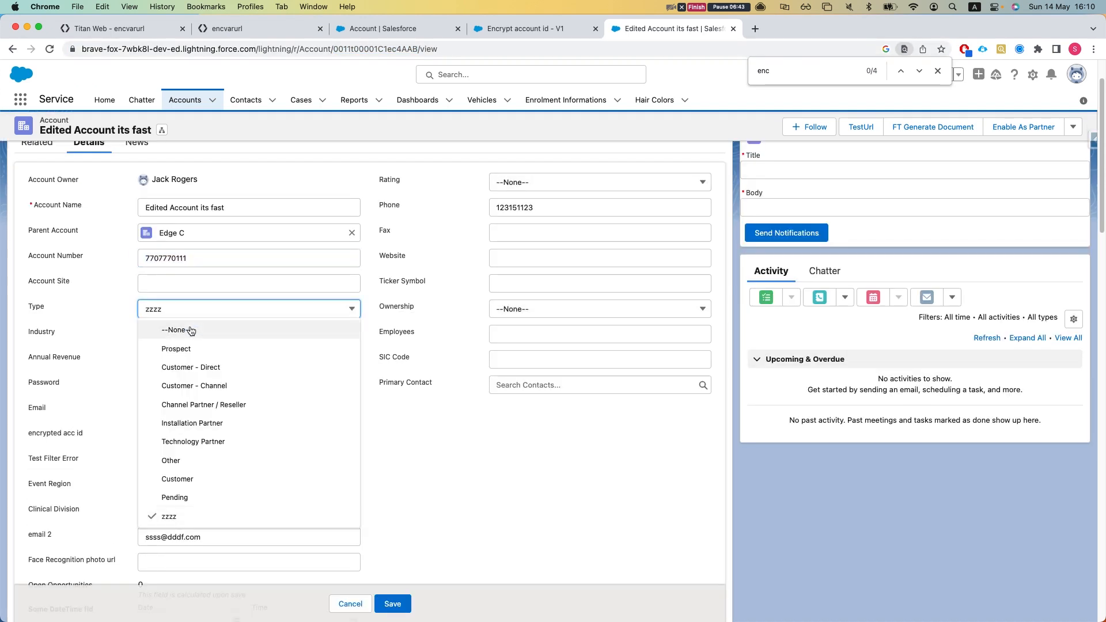
click(180, 345)
click(392, 605)
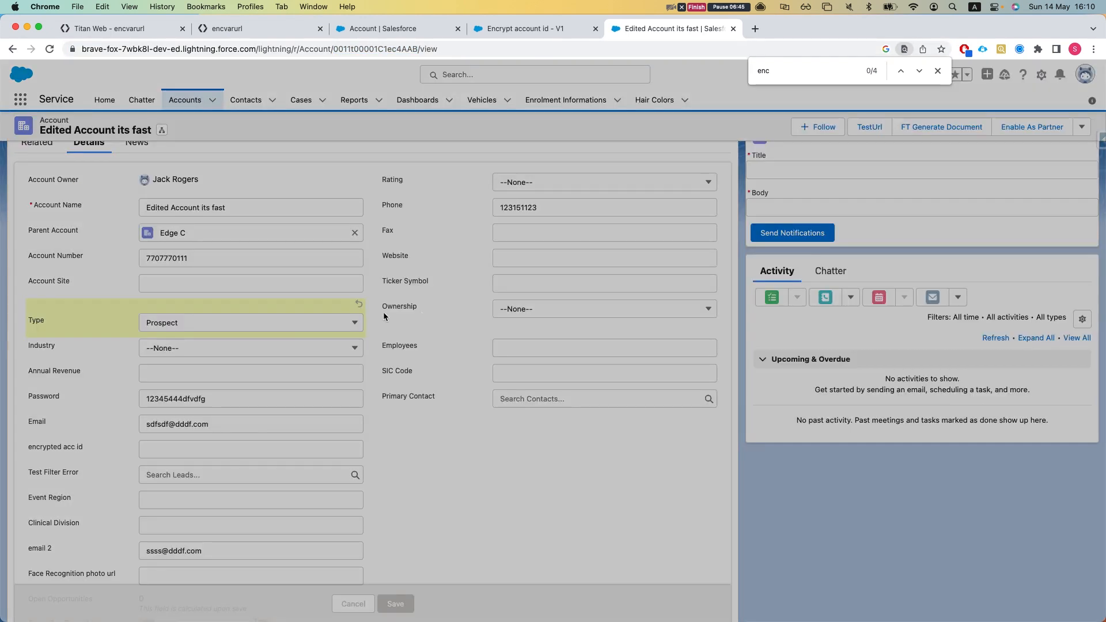
scroll(363, 347, down, 1)
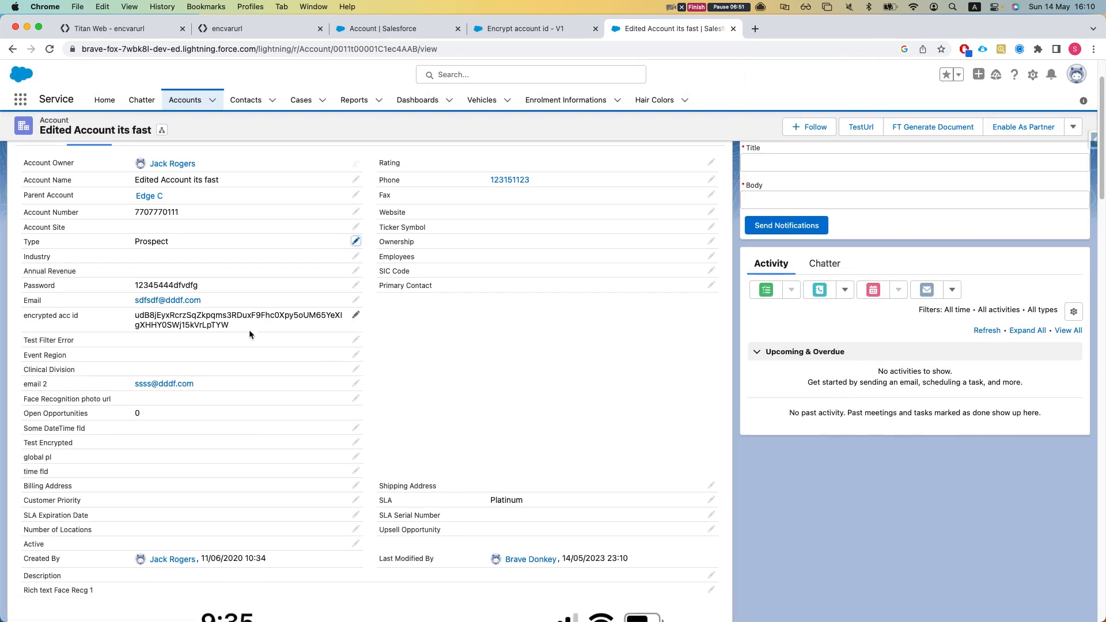
drag(254, 332, 119, 316)
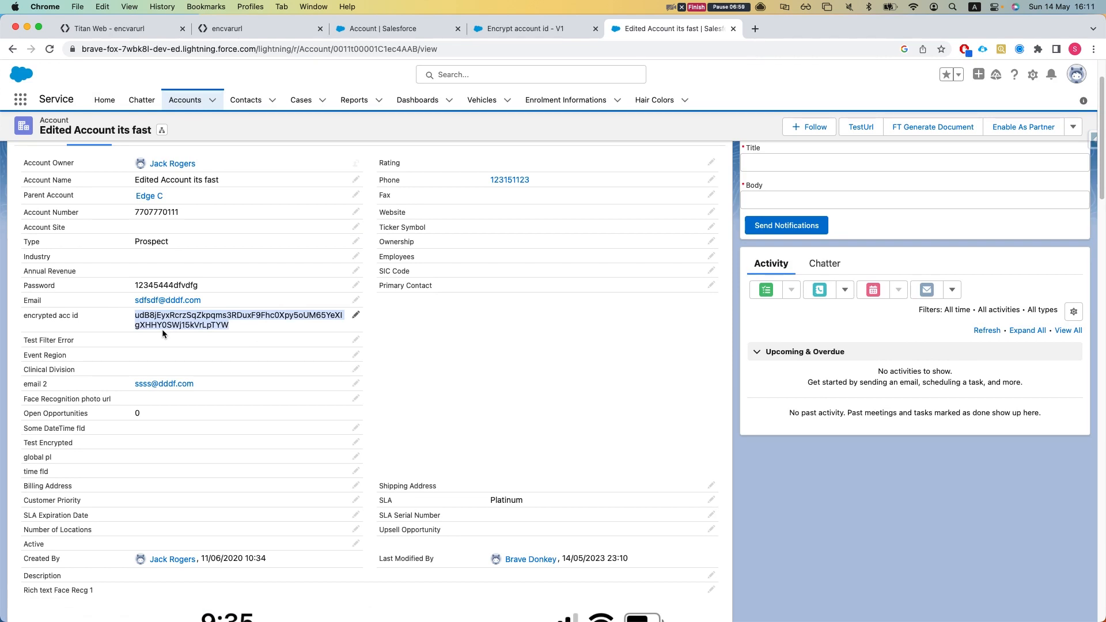
key(super+c)
Switch to the Titan Web encvarurl project and open its Salesforce integration settings
click(126, 27)
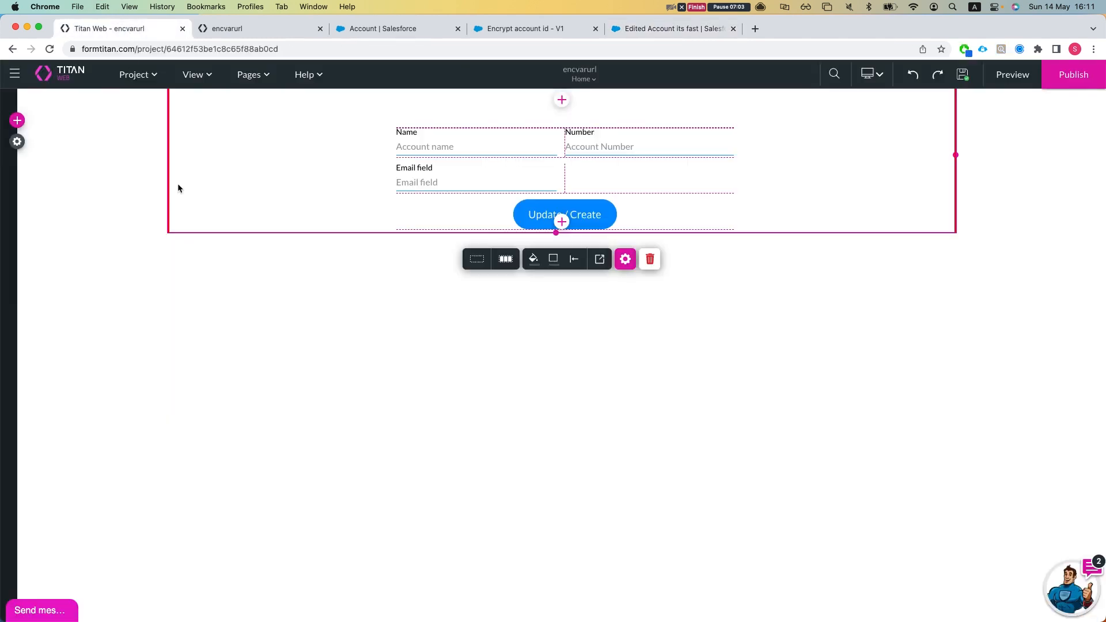
click(17, 142)
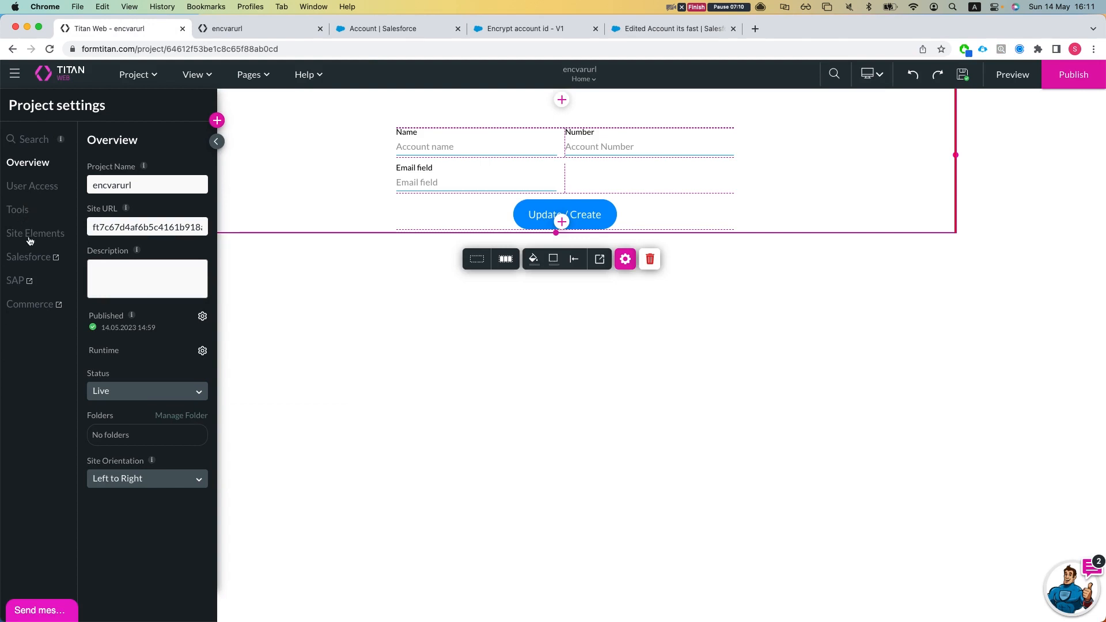
click(29, 257)
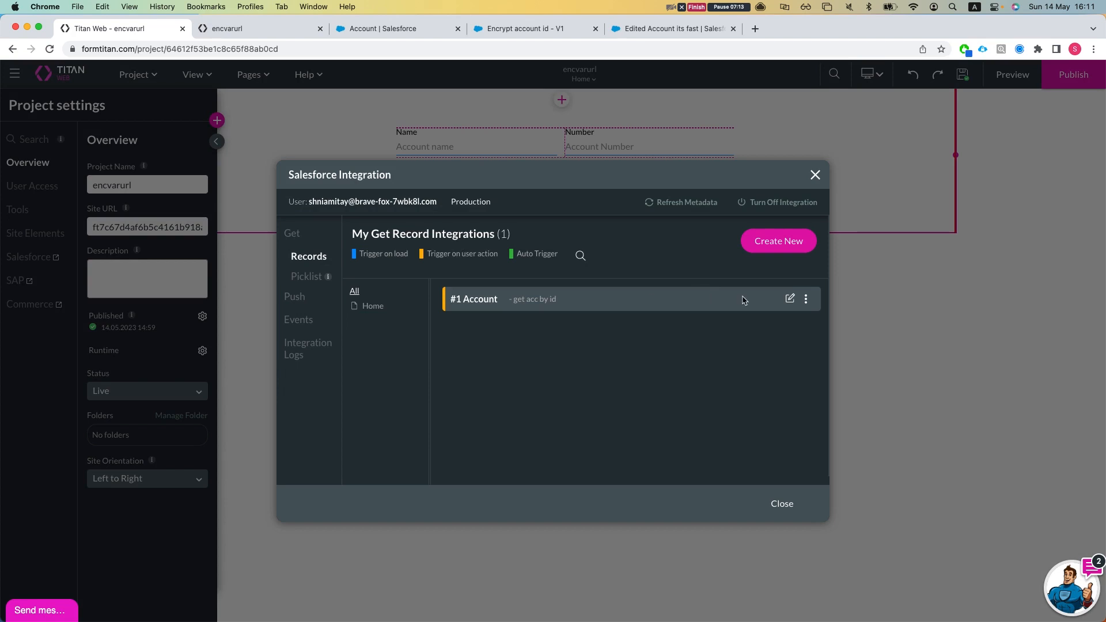
click(790, 298)
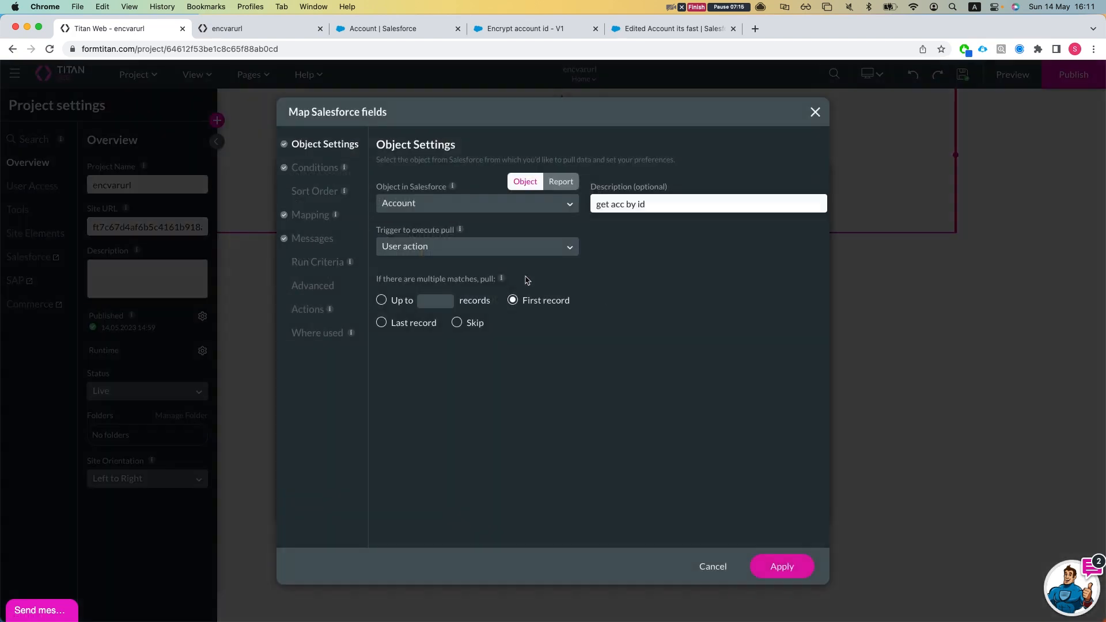
click(319, 174)
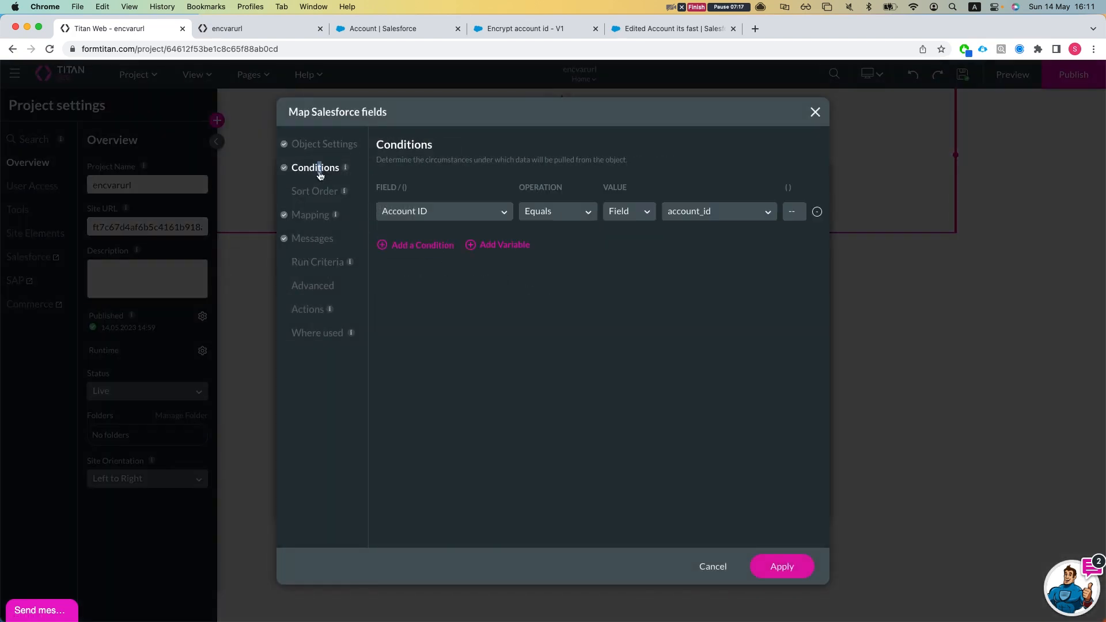
click(410, 210)
text(encr)
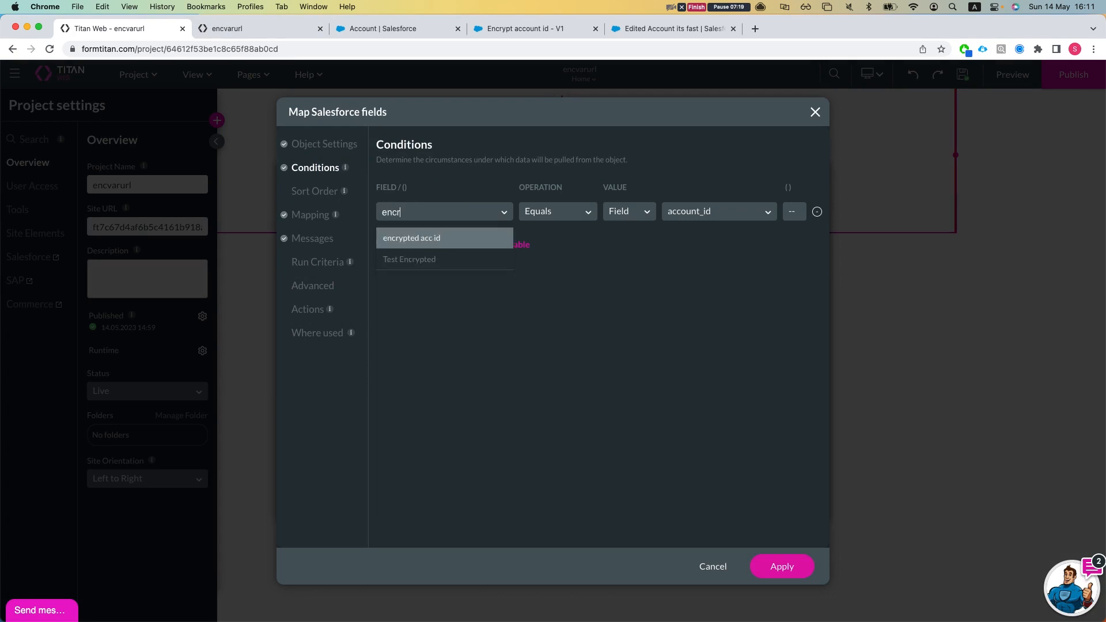
key(Return)
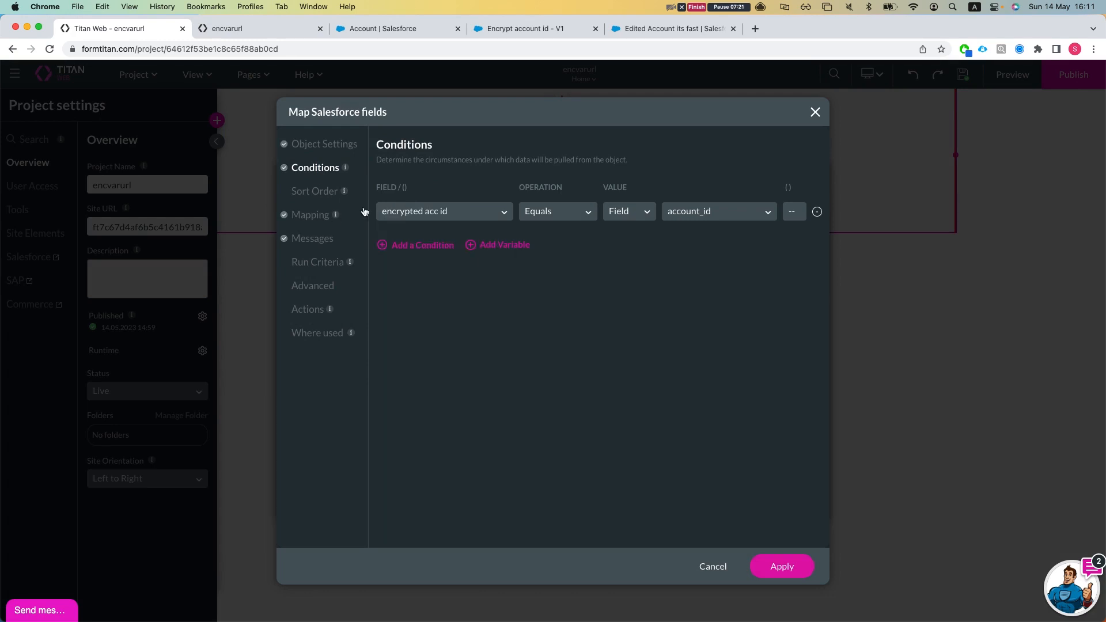
click(316, 151)
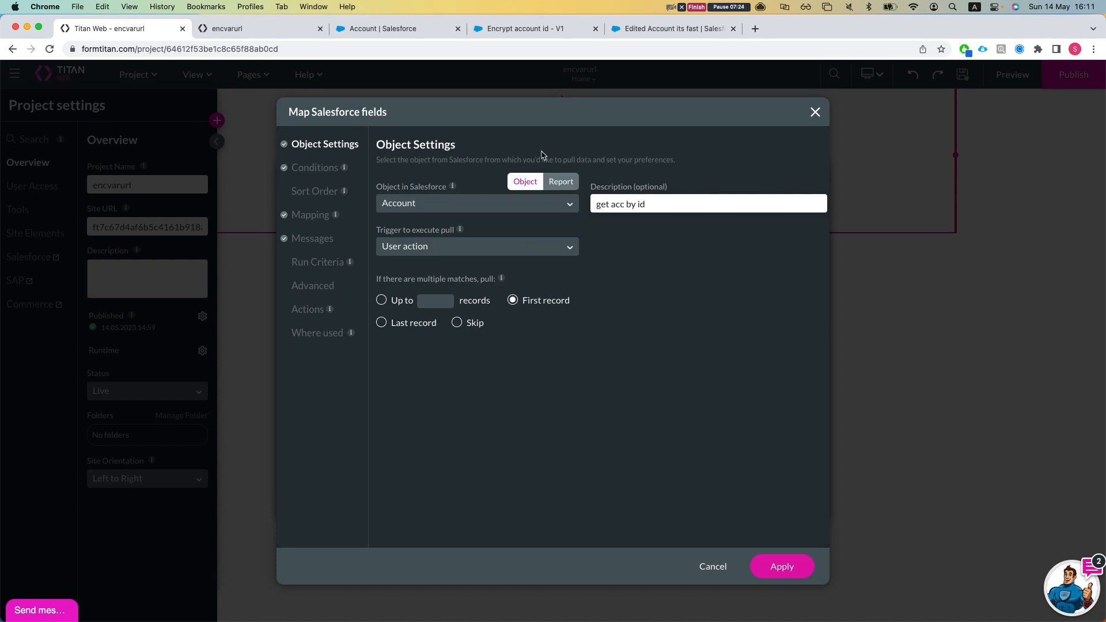
click(721, 568)
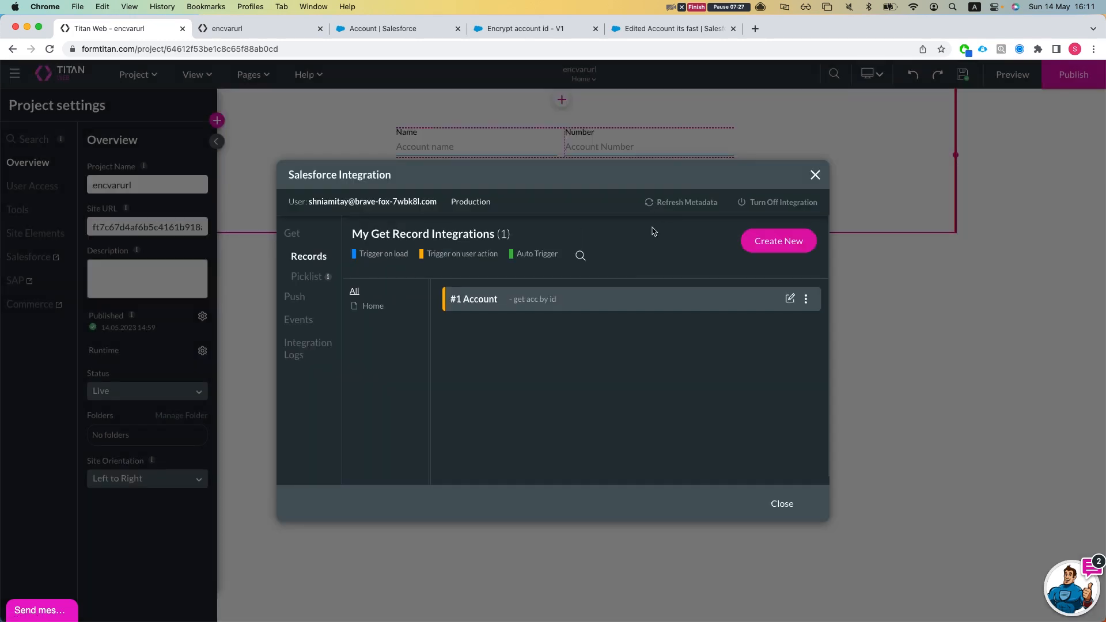
Change the Account get integration's condition so that encrypted acc id equals the account_id parameter, and apply it
click(795, 298)
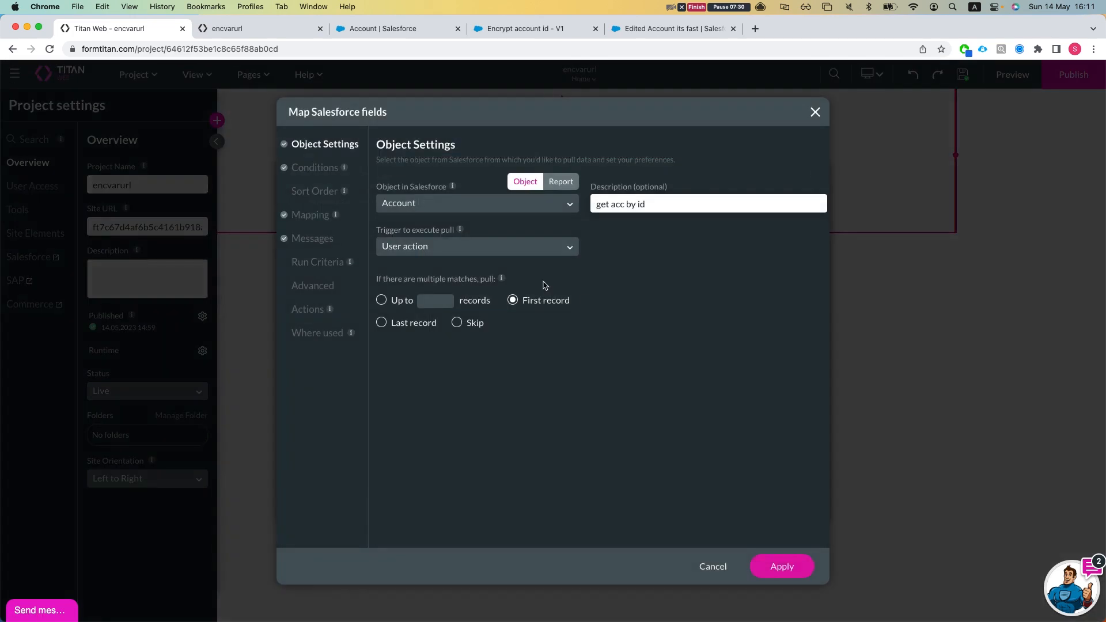
click(301, 168)
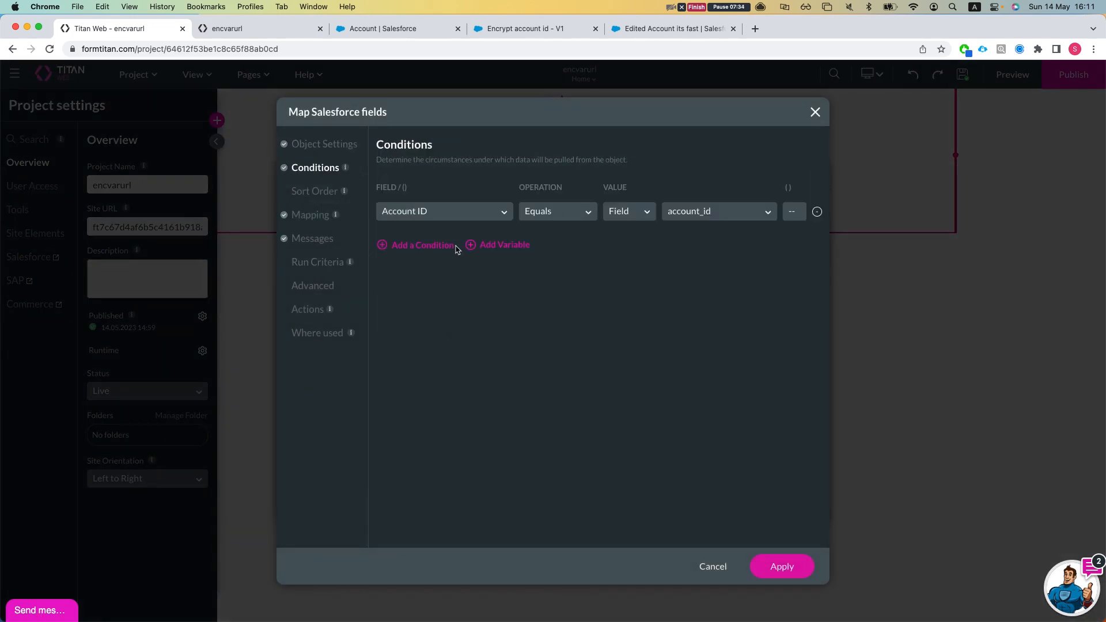
click(441, 212)
text(encr)
key(Return)
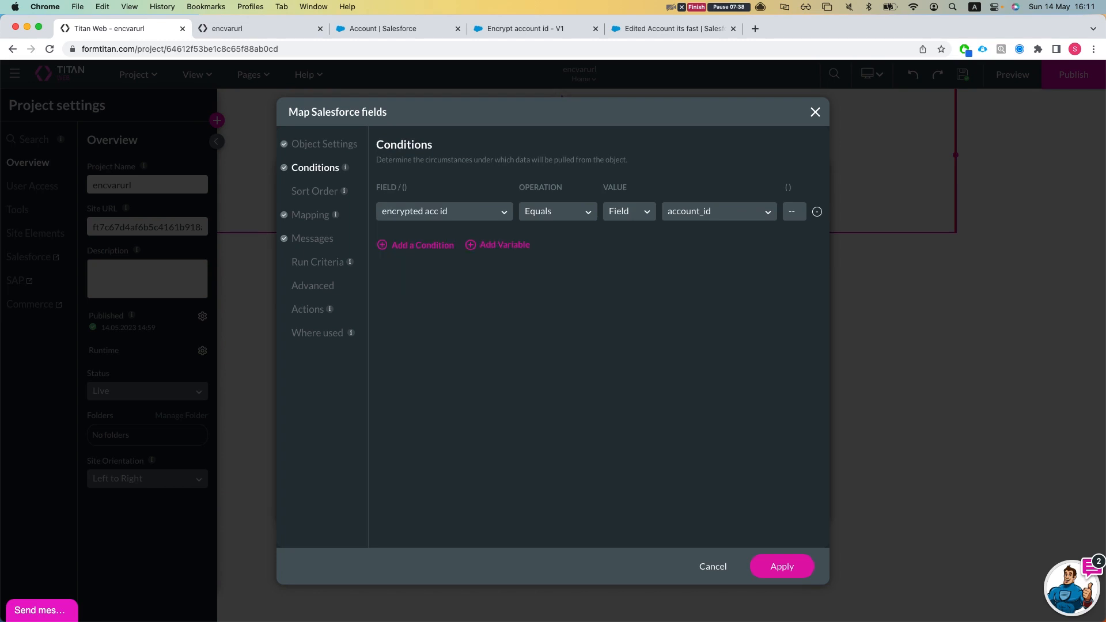
click(699, 214)
click(697, 254)
click(315, 216)
click(782, 566)
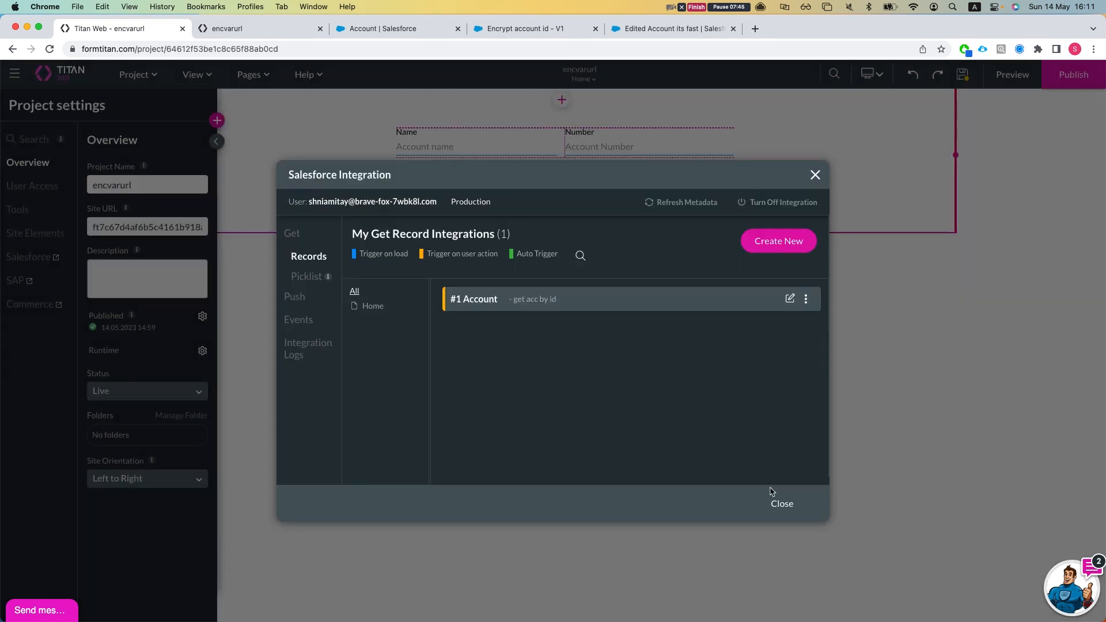
click(790, 501)
Rename the static custom variable account_id to enc_account_id, copy the new name, and save the project
click(18, 210)
scroll(187, 416, down, 1)
click(201, 415)
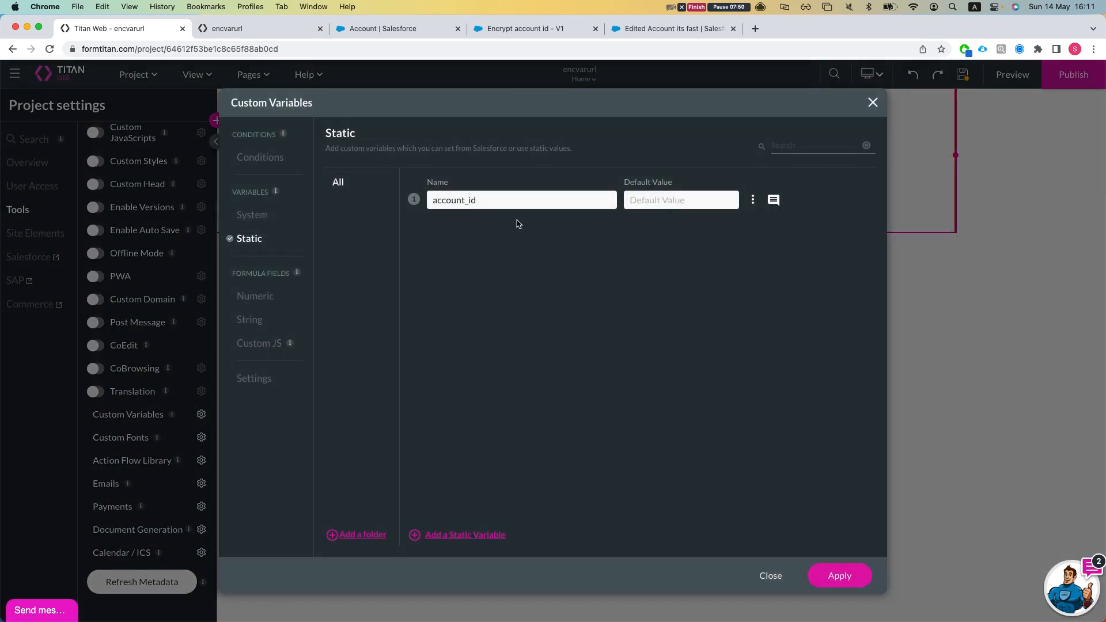
key(super+Left)
text(enc_)
key(super+a)
key(super+c)
click(433, 248)
click(836, 575)
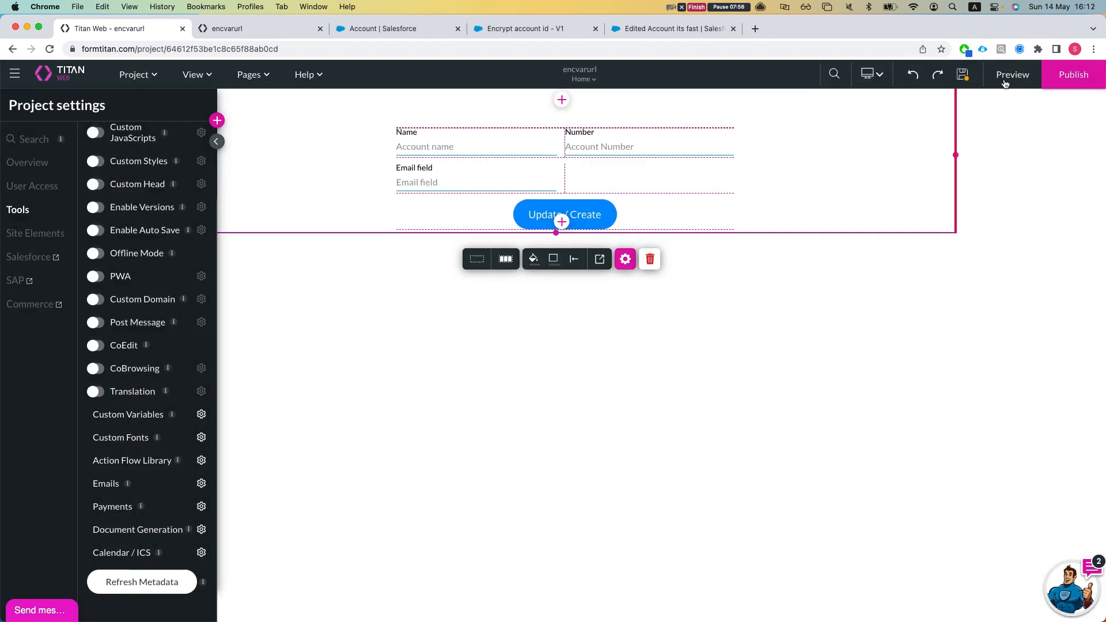
click(962, 74)
Replace the account_id parameter name in the encvarurl preview's URL with enc_account_id
click(240, 29)
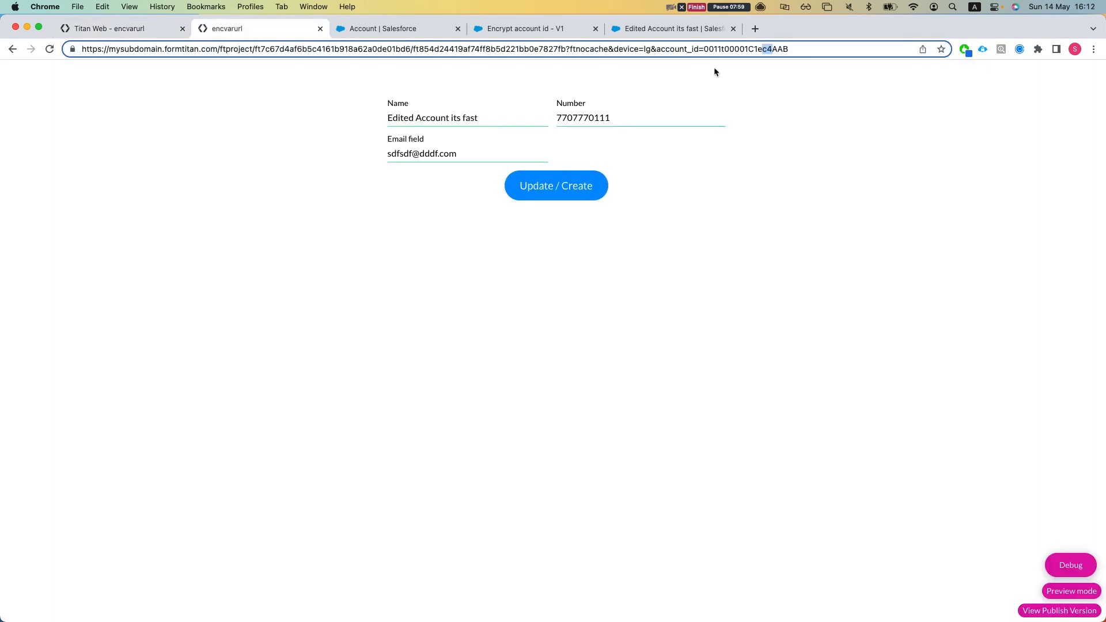
double_click(681, 52)
key(super+v)
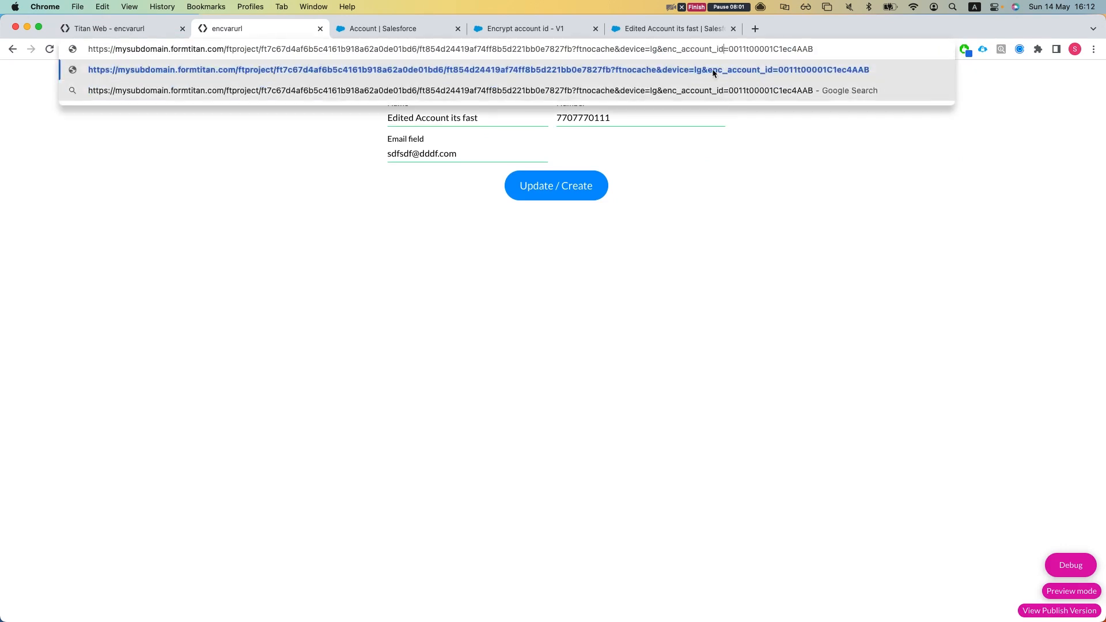
Return to the "Edited Account its fast" record, place its tab beside the preview, and copy the encrypted acc id value
click(420, 27)
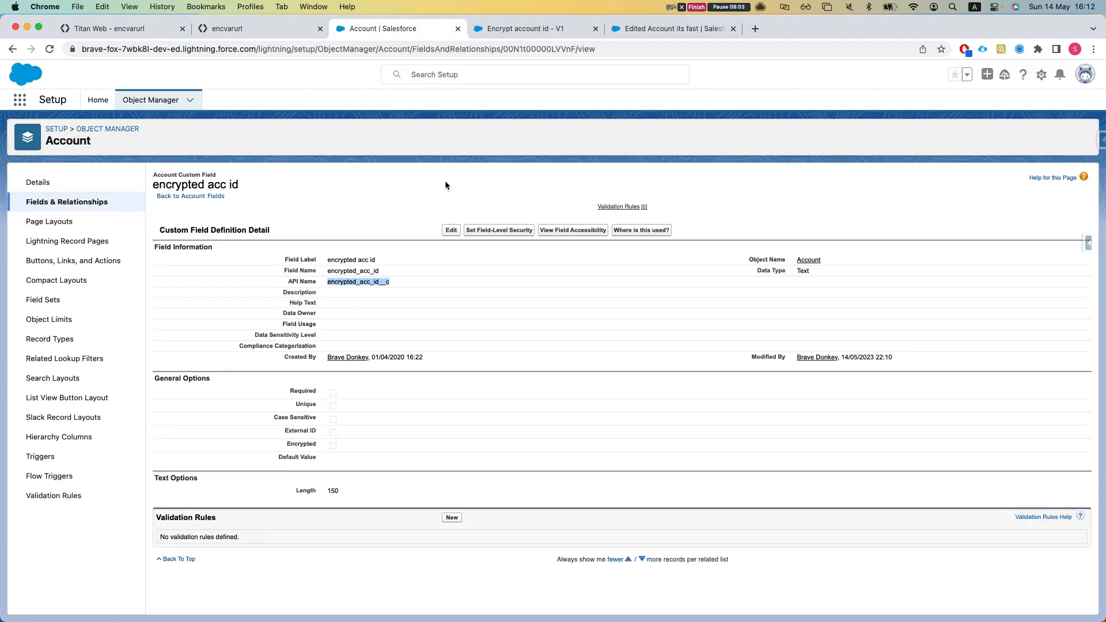
click(499, 29)
drag(631, 32, 360, 32)
click(209, 322)
drag(232, 328, 135, 314)
key(super+c)
Replace the plain account ID in the preview URL with the copied encrypted value and load the page
click(225, 29)
double_click(784, 47)
key(super+v)
key(Return)
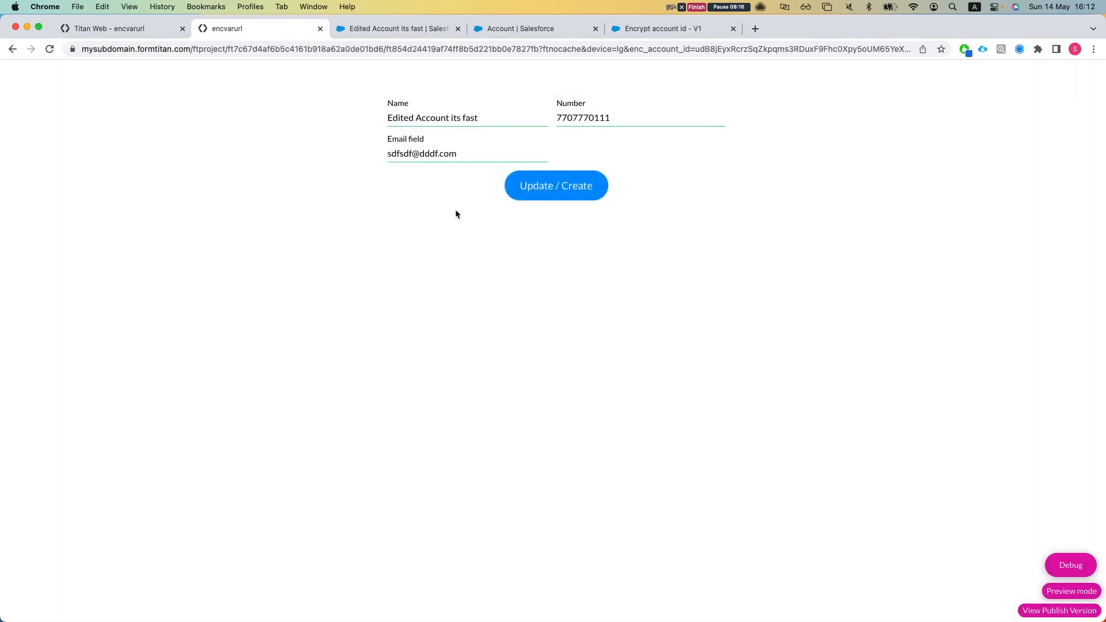
Add a Salesforce action node to the Update / Create button's click action in the Titan project and create a new push integration
click(122, 29)
click(517, 225)
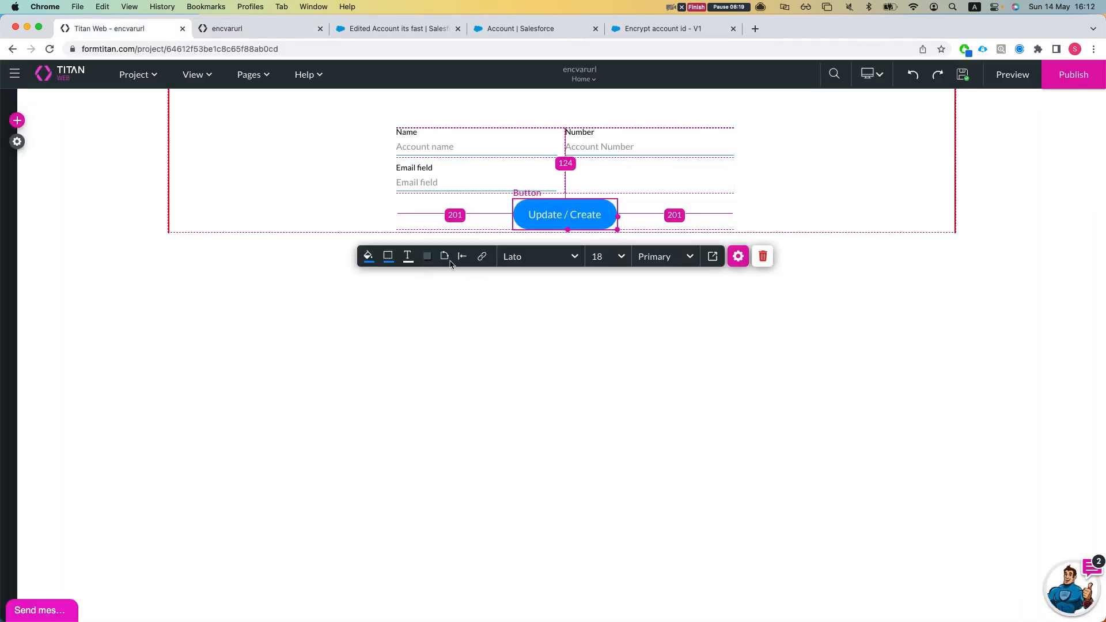
click(483, 256)
click(199, 284)
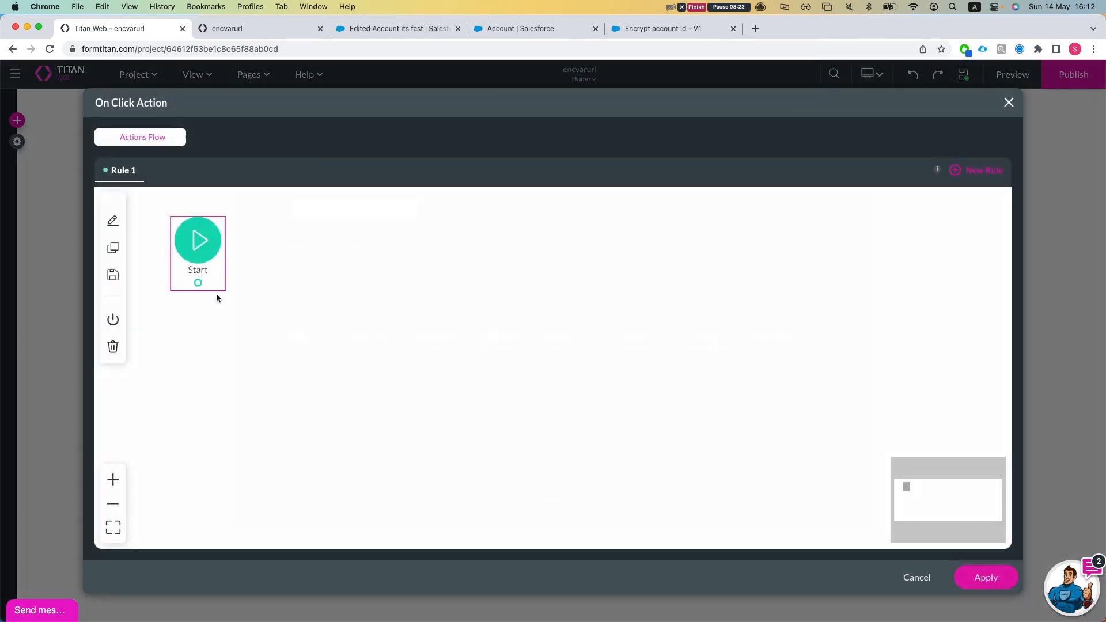
click(555, 497)
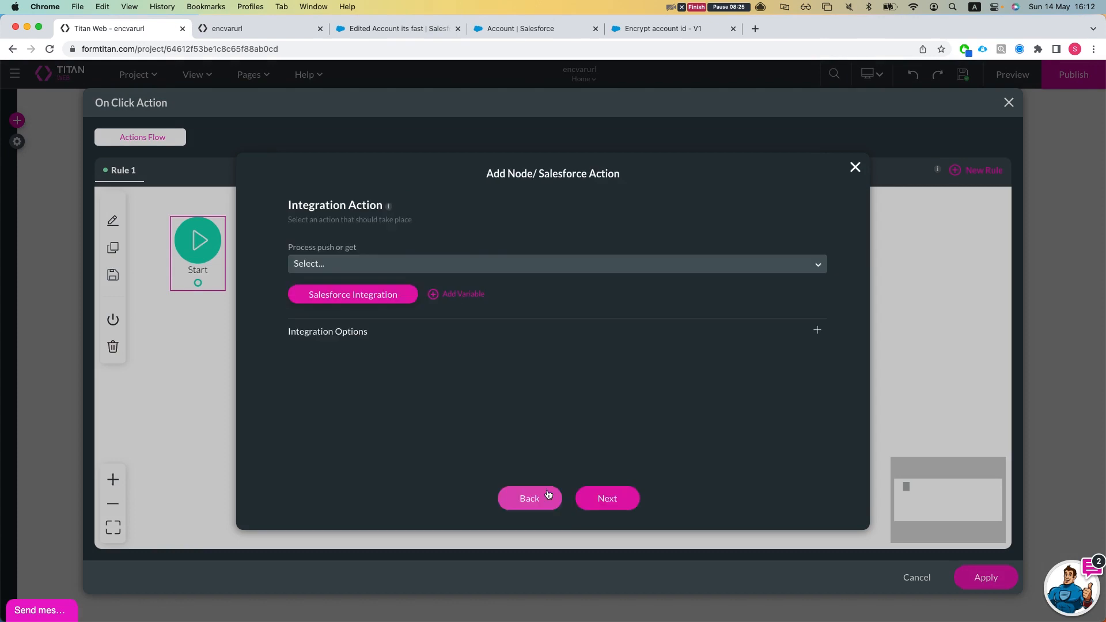
click(359, 292)
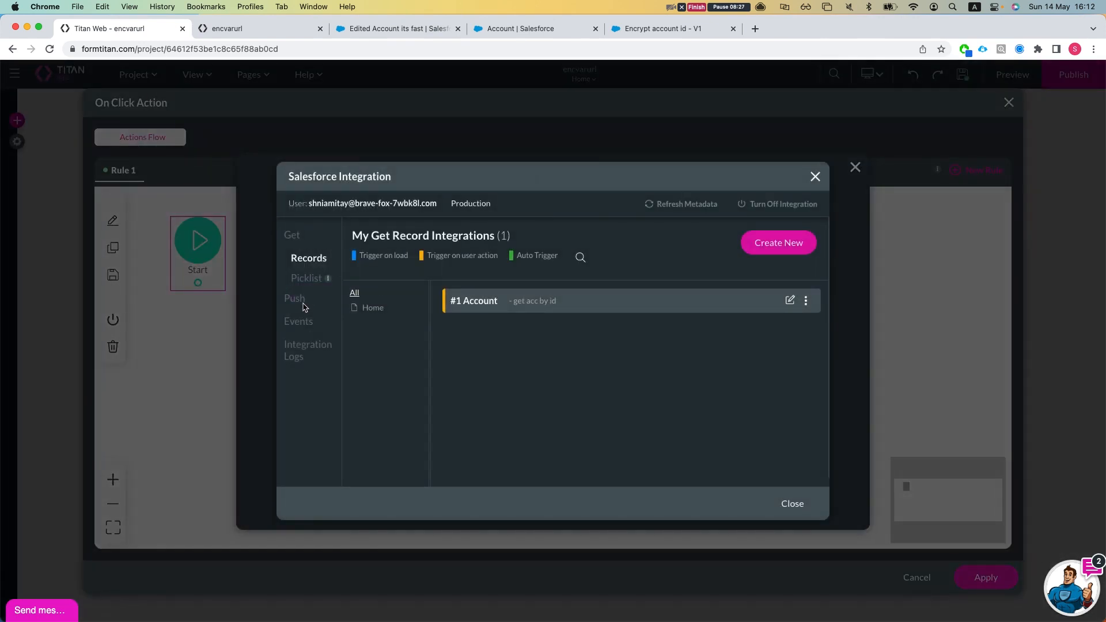
click(303, 307)
click(783, 243)
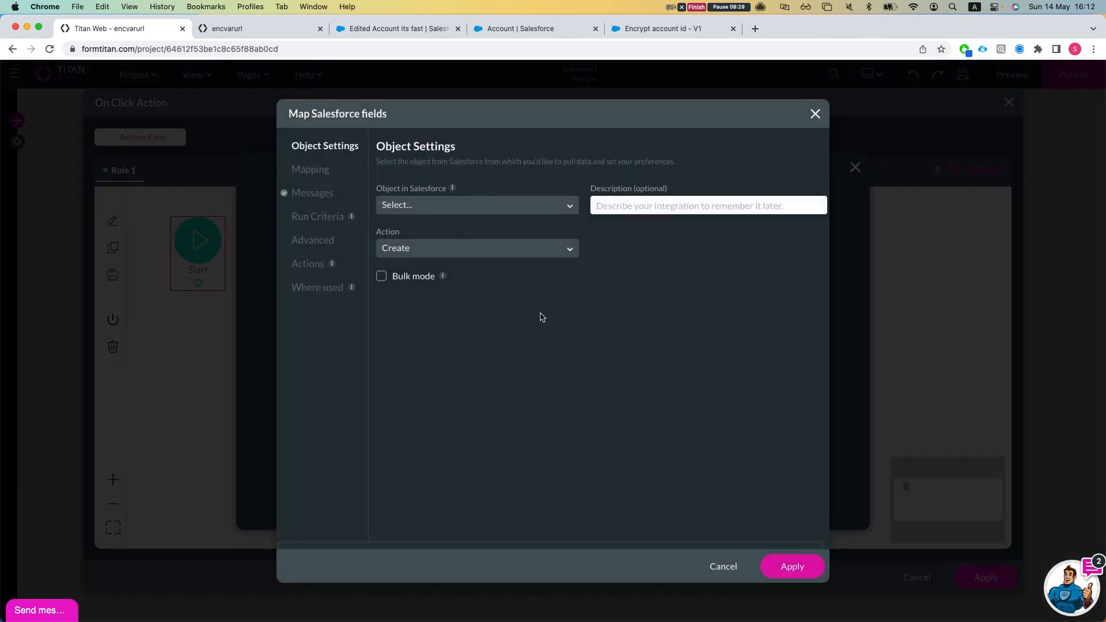
Set the push integration's object to Account, description to "update the acc by enc id" and action to Update
click(470, 214)
text(ac)
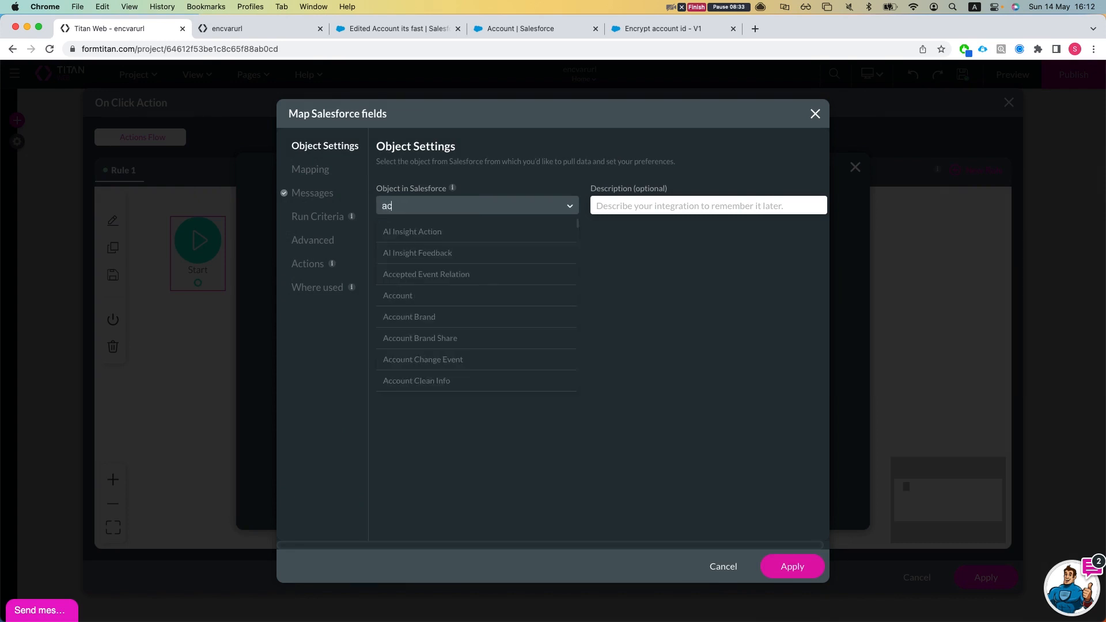
text(count)
key(Return)
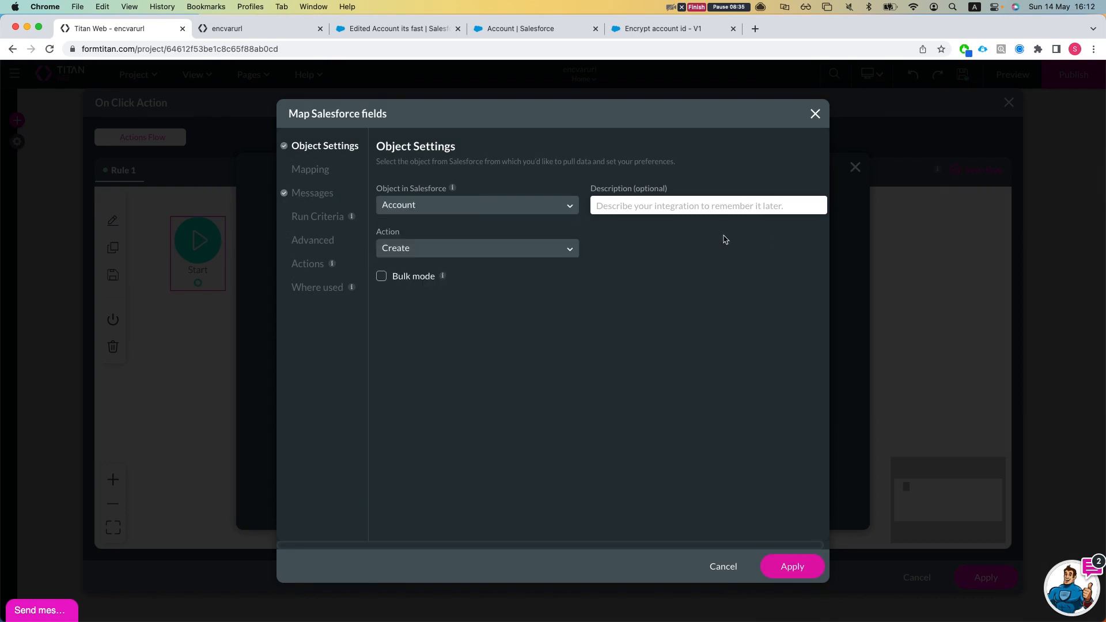
click(693, 214)
text(update the acc by enc id)
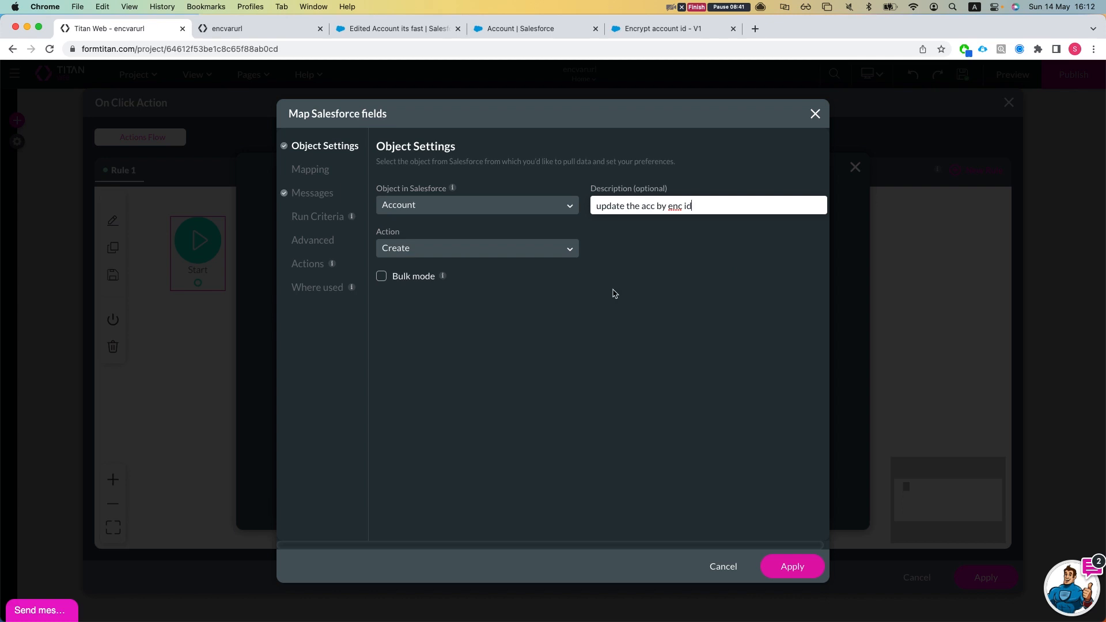
click(519, 254)
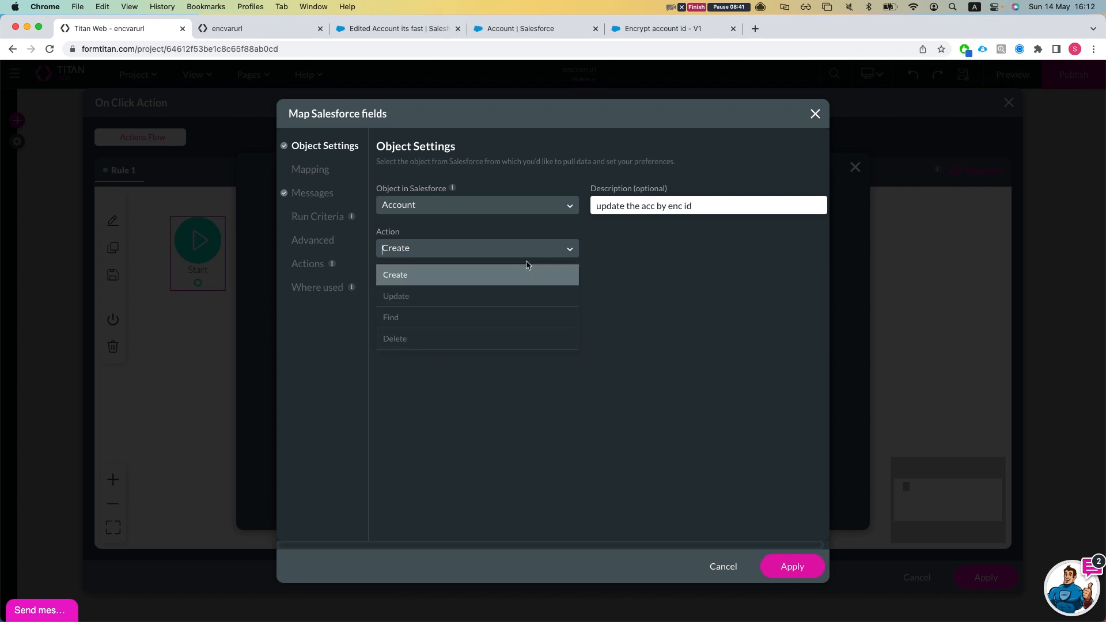
click(519, 286)
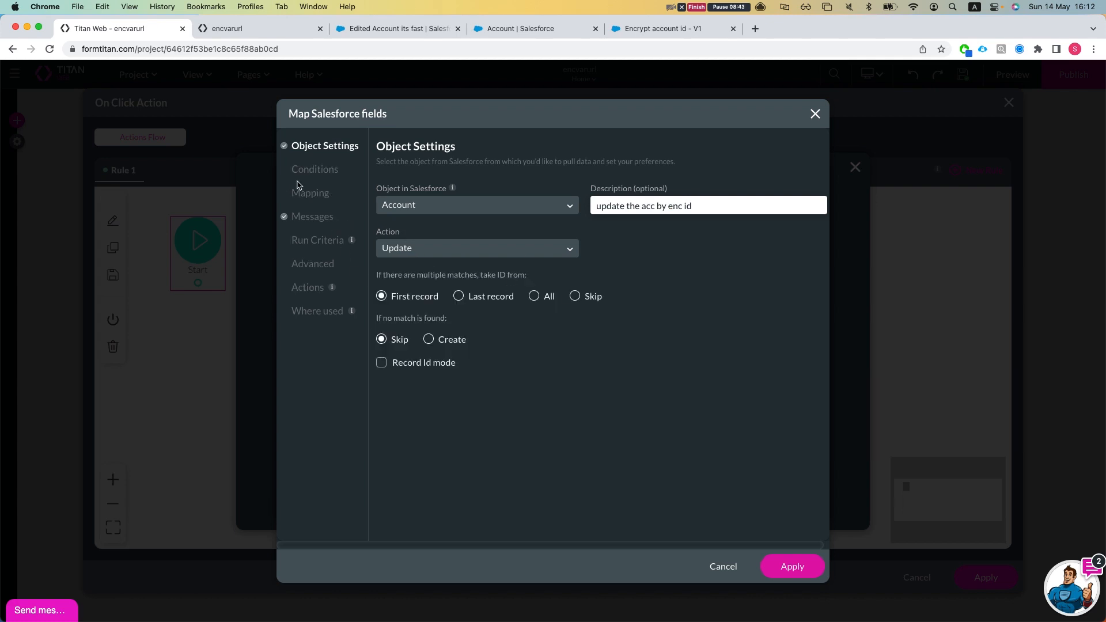
Add the push condition encrypted acc id Equals Field enc_account_id and open the field mapping
click(314, 170)
click(412, 212)
text(encr)
key(Return)
click(567, 213)
click(551, 263)
click(689, 212)
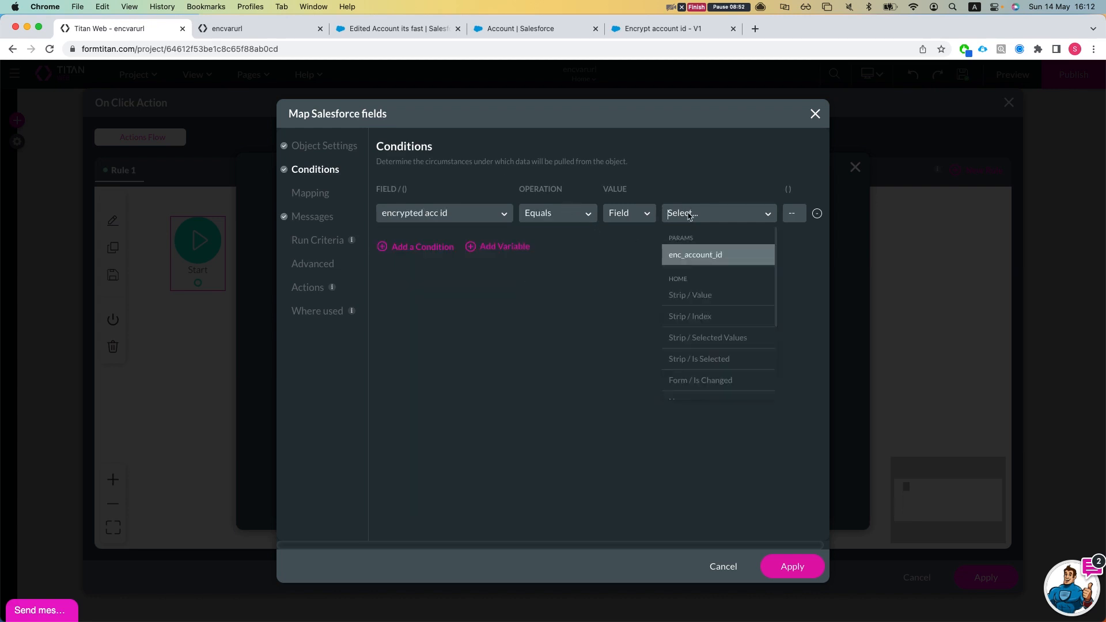
click(693, 254)
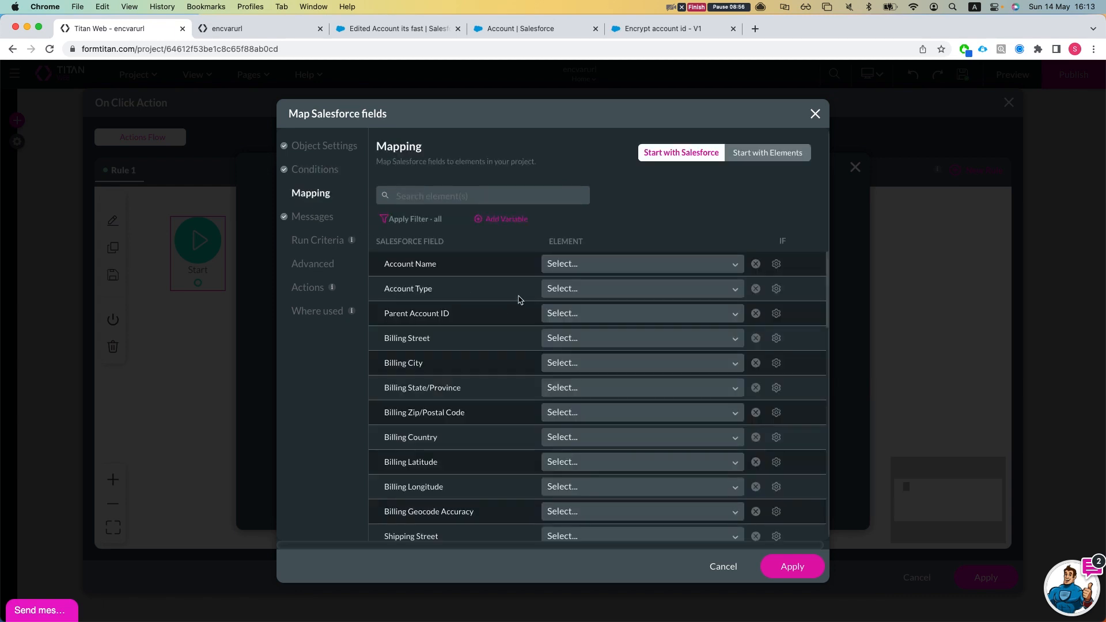
Map the Salesforce Account Name field to the Name element in the push mapping
click(599, 259)
text(an)
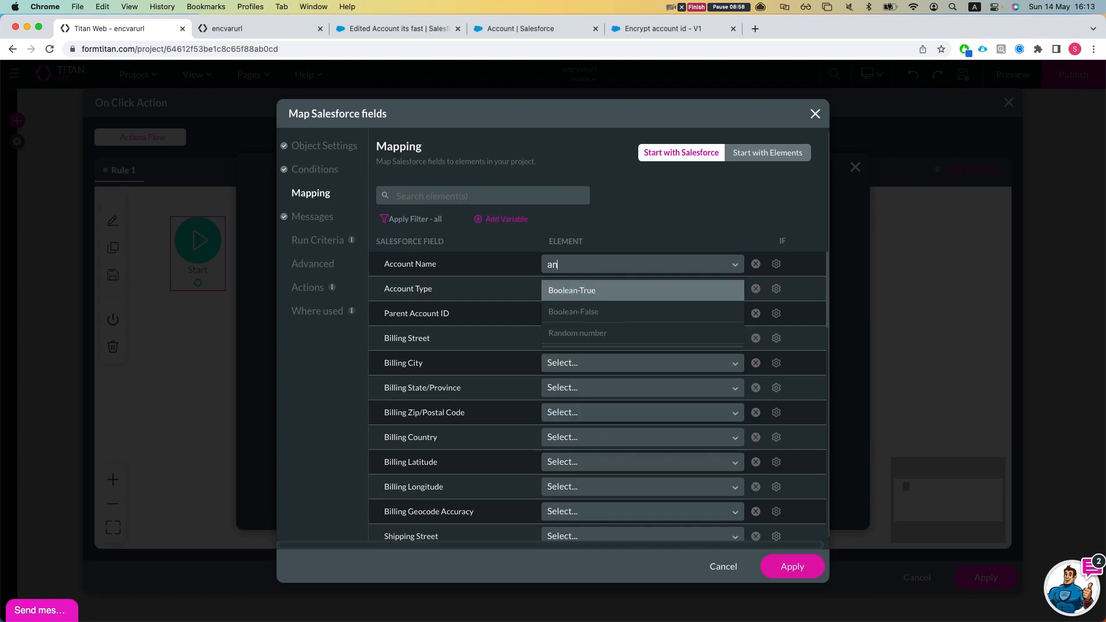
key(BackSpace)
key(BackSpace)
text(name)
key(Return)
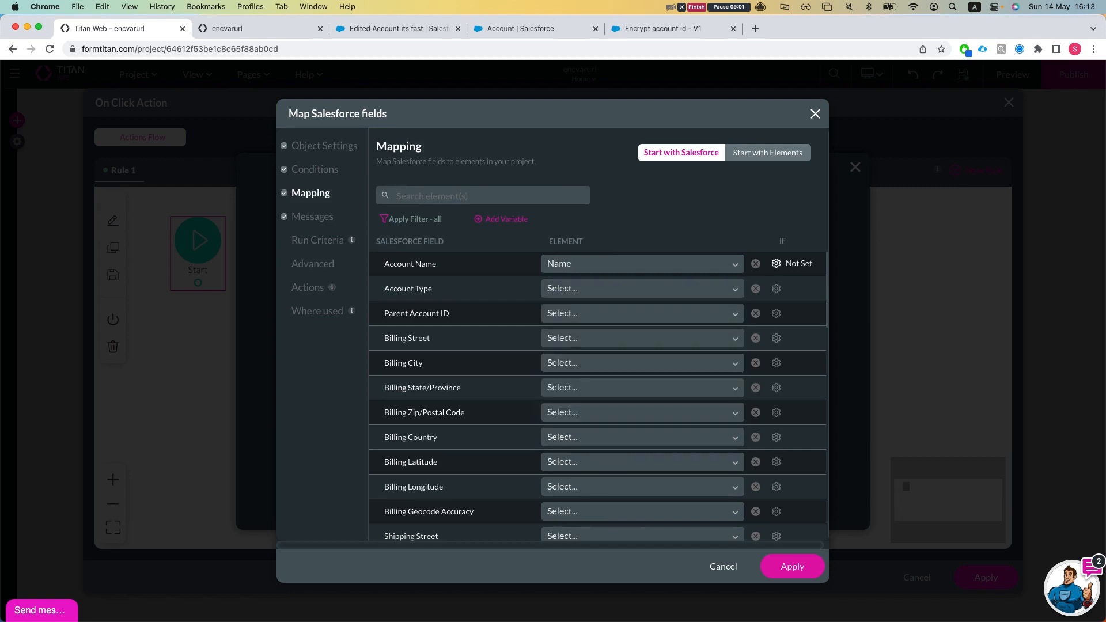
Find the Account Number field in the push mapping and map it to the Number element
click(455, 189)
text(num)
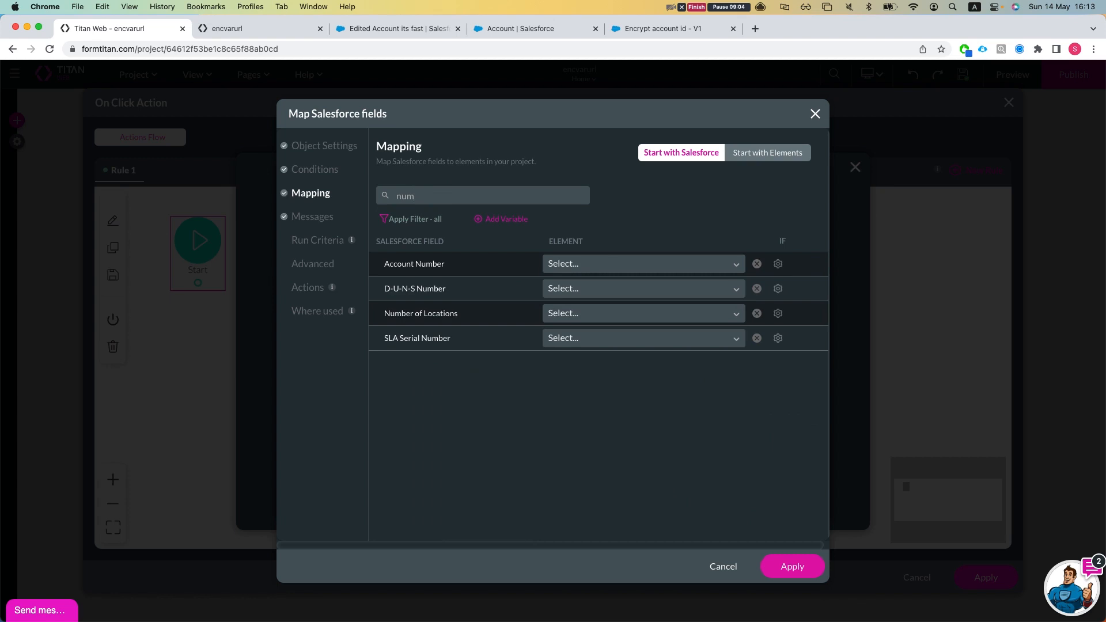
click(578, 267)
text(num)
key(Return)
Map the Salesforce Email field to the Email field element, then apply the mapping and close the integration settings
double_click(399, 195)
text(email)
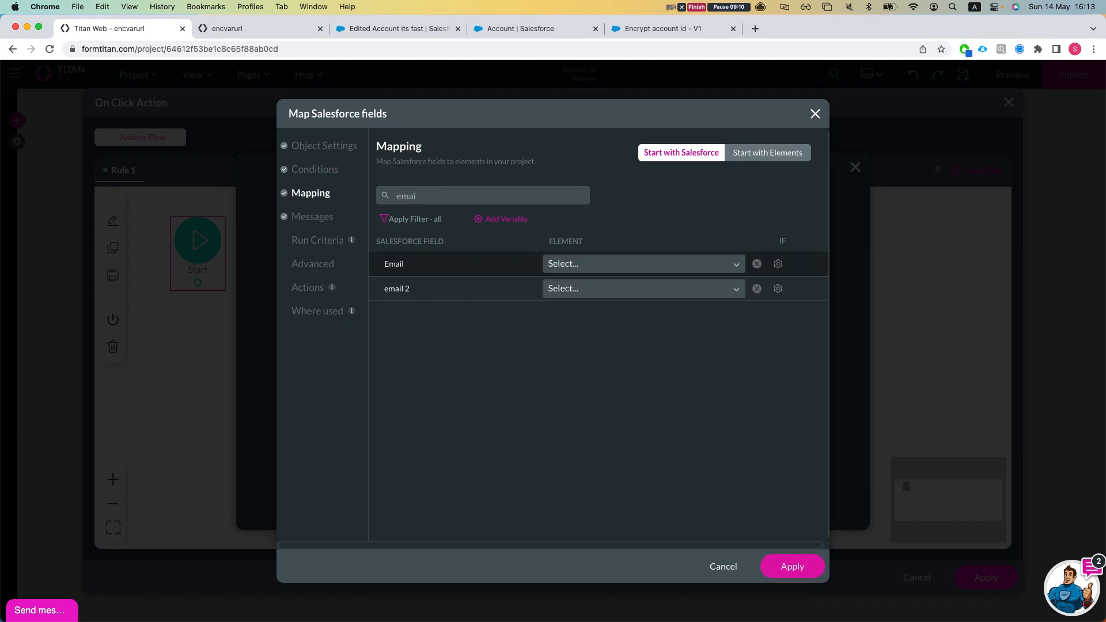
click(569, 264)
text(email)
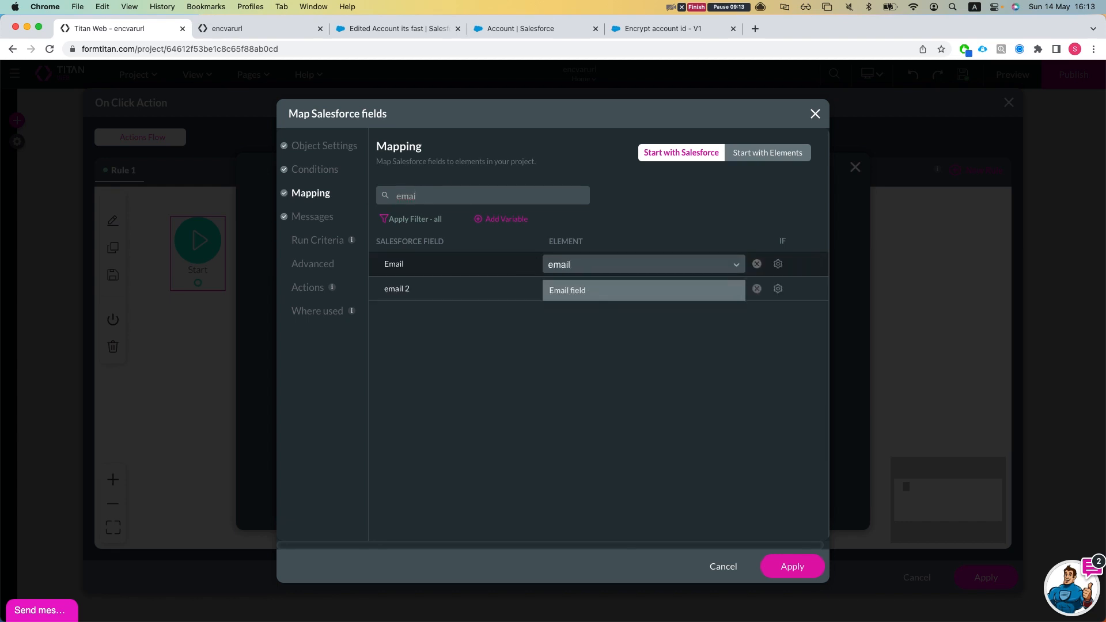
click(587, 298)
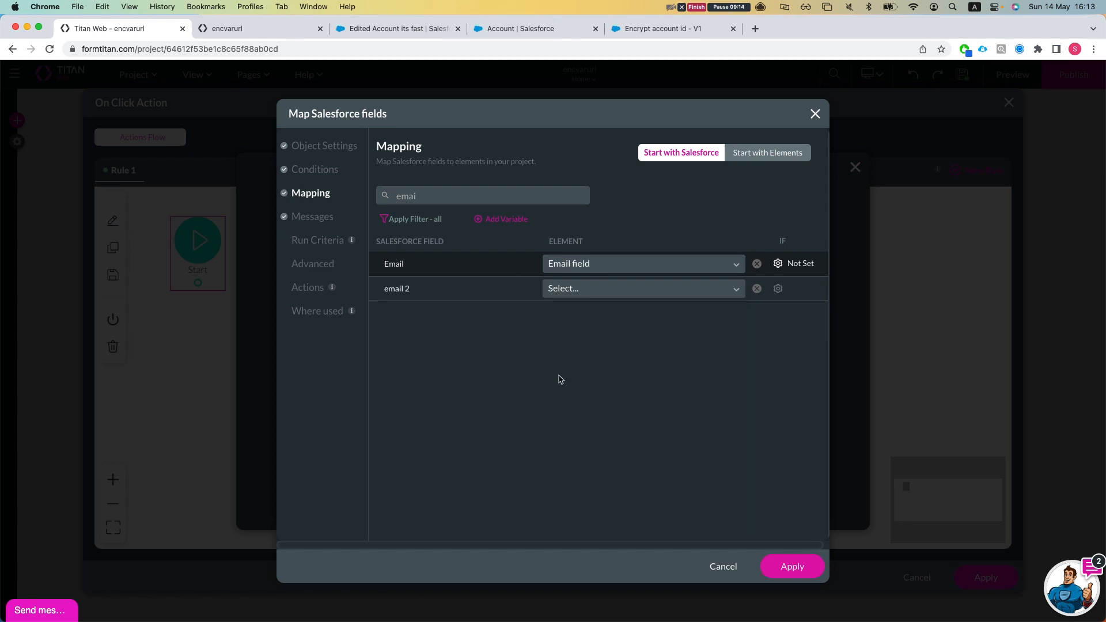
click(783, 562)
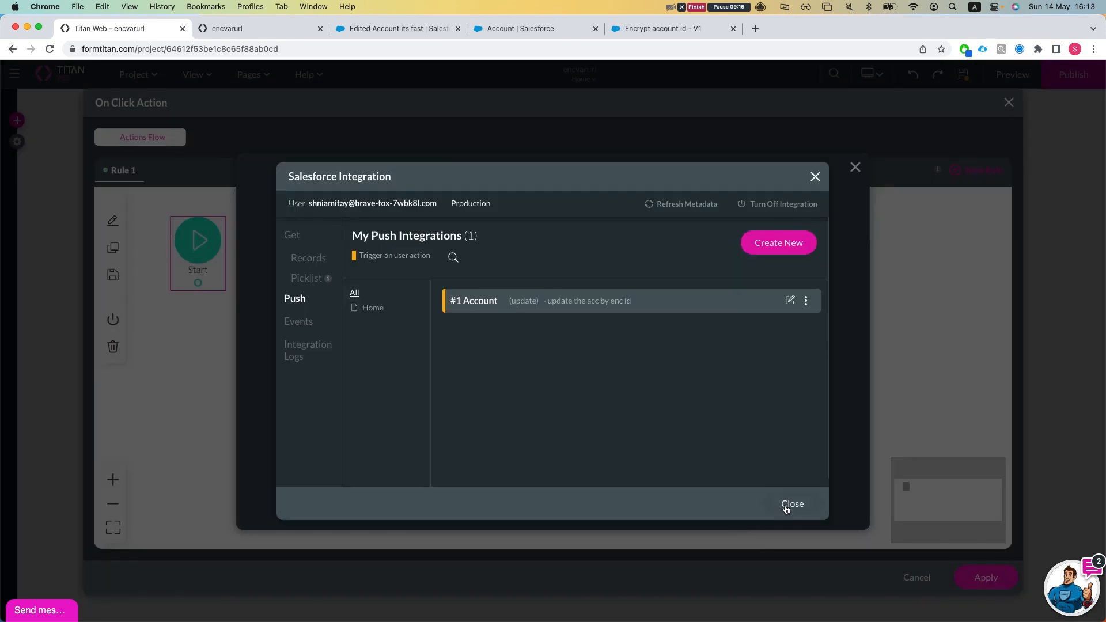
click(791, 502)
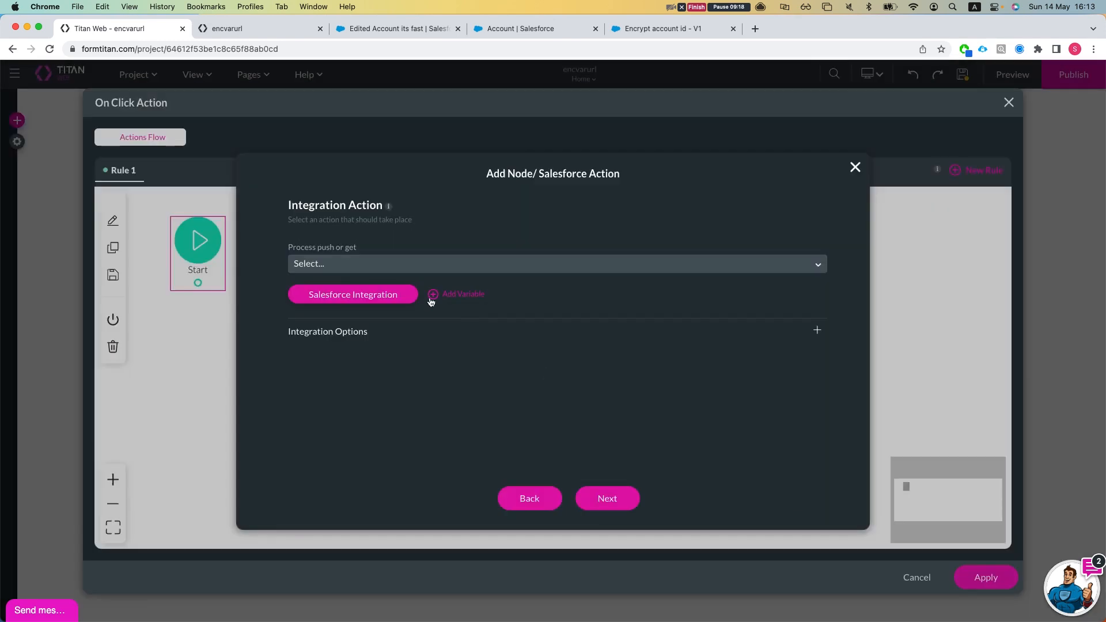
Set the Salesforce action node to process #1 Account (update), apply the click action and save the project
click(410, 268)
click(381, 312)
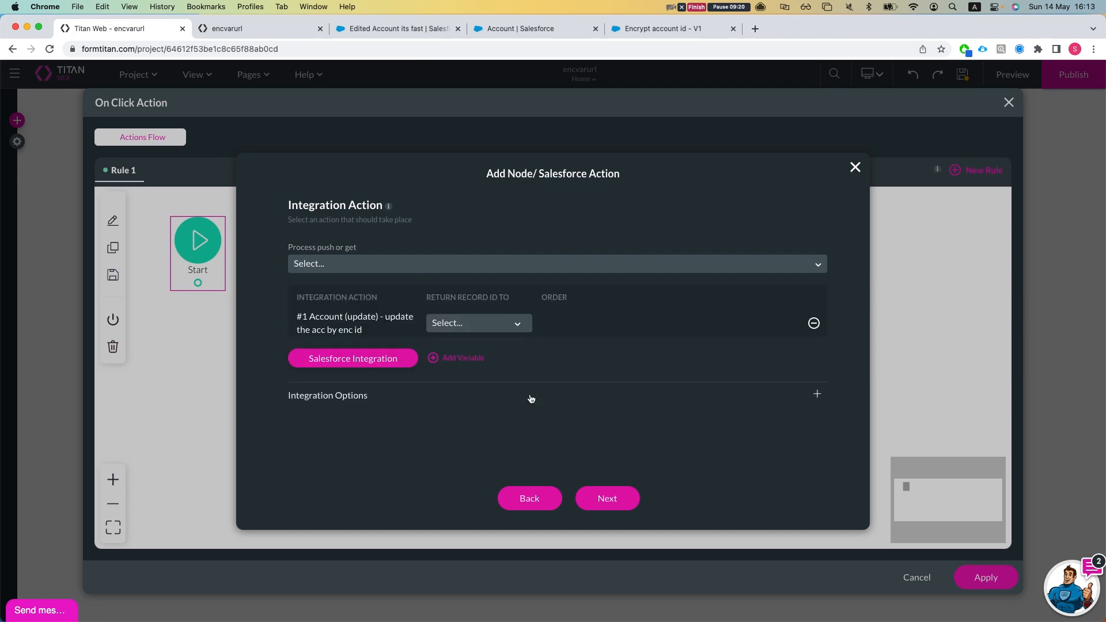
click(608, 498)
click(986, 570)
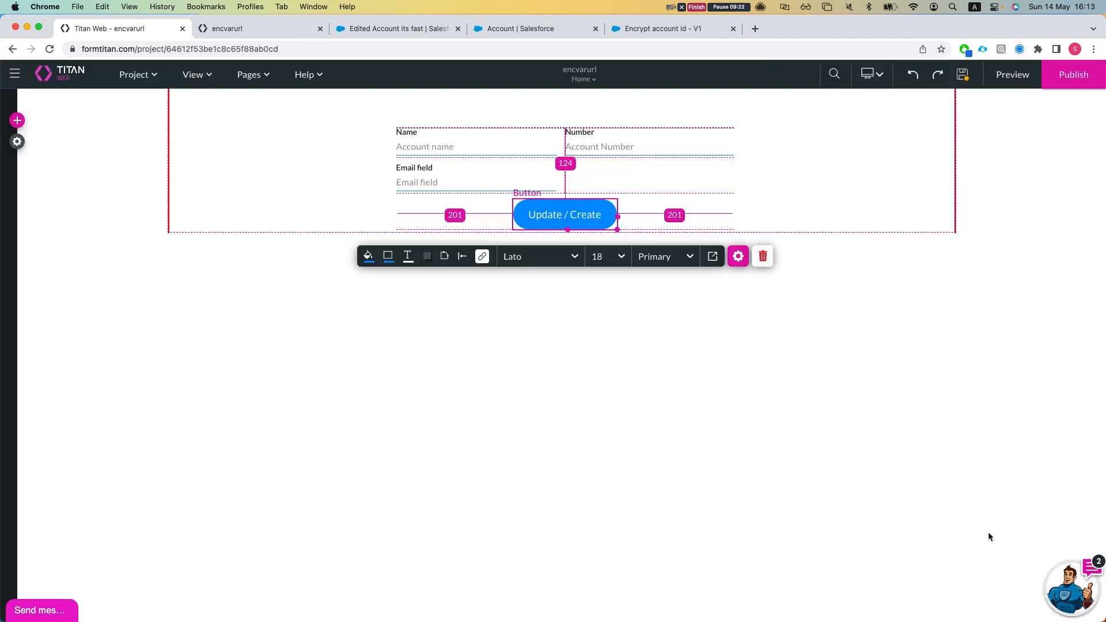
click(958, 75)
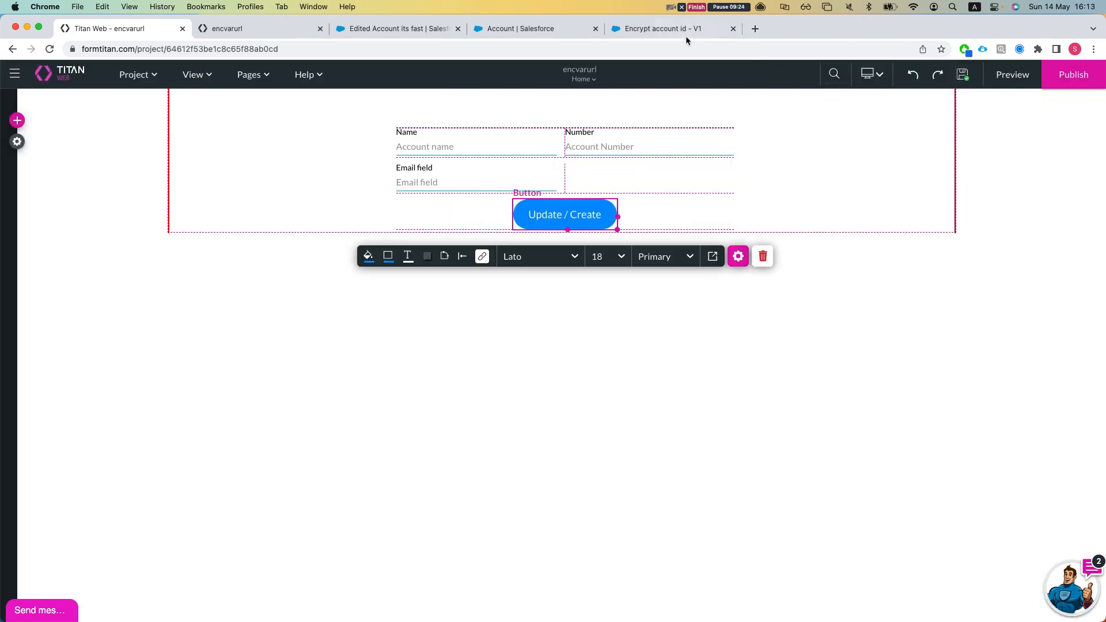
Reload the form preview, change the email's domain to don.com and submit with Update / Create
click(251, 33)
key(super+r)
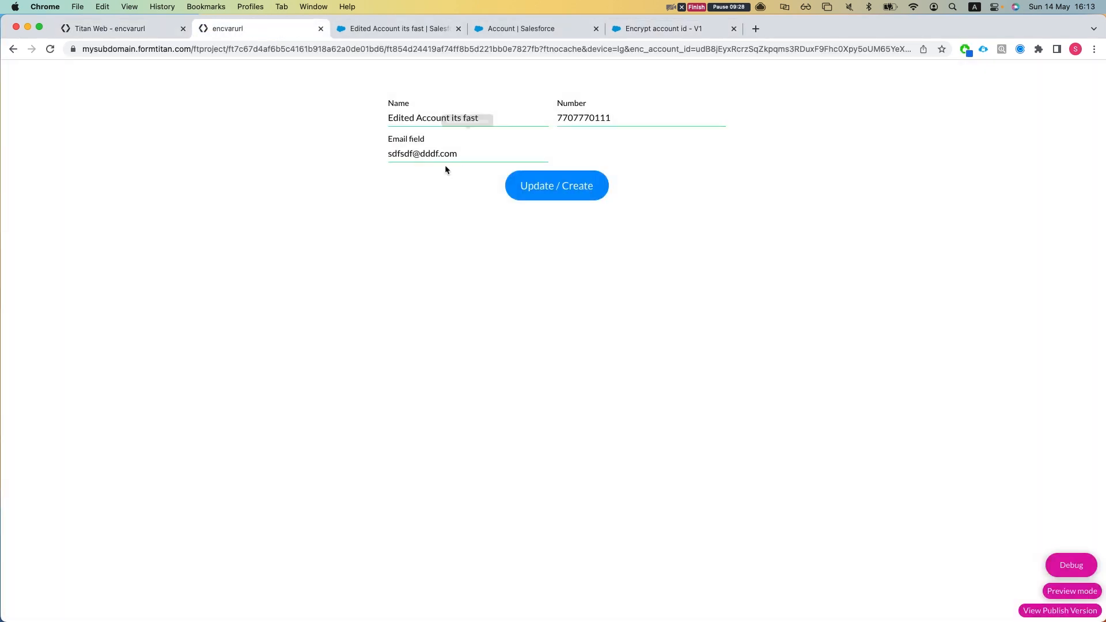
drag(459, 154, 421, 157)
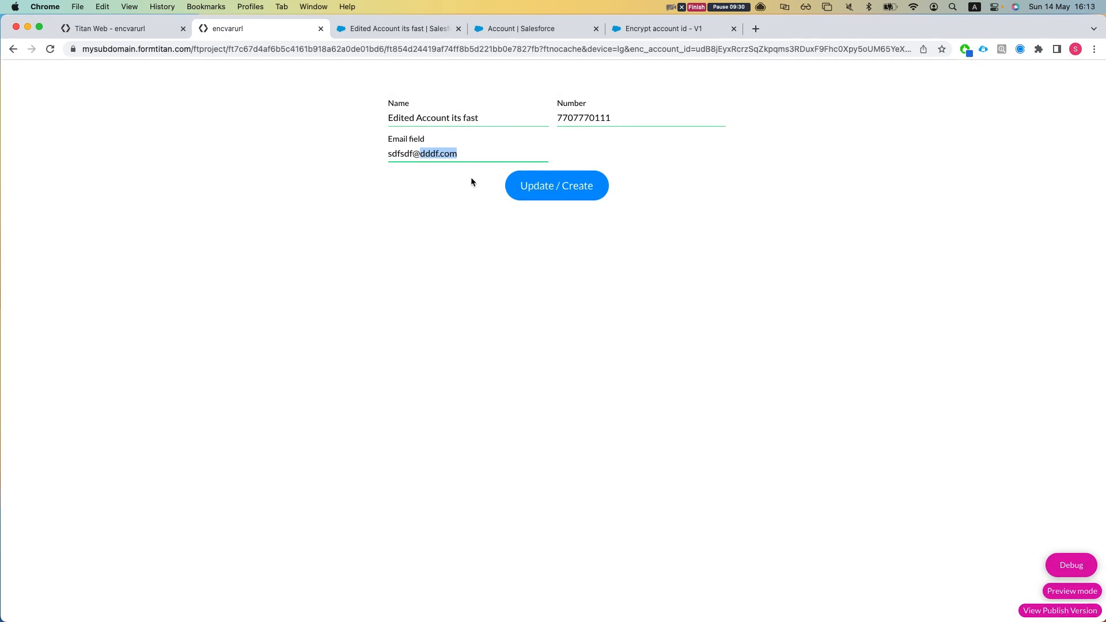
text(donk)
key(BackSpace)
text(@)
key(BackSpace)
text(.)
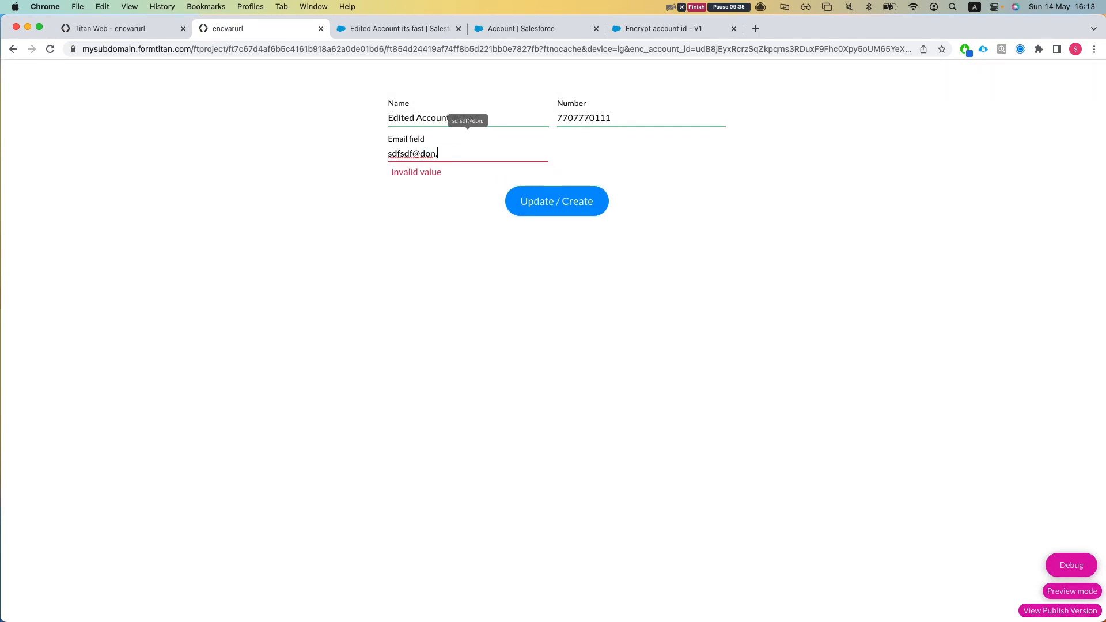
text(com)
click(489, 185)
click(558, 184)
Reload the account record in Salesforce and check the Email value in its details
click(378, 27)
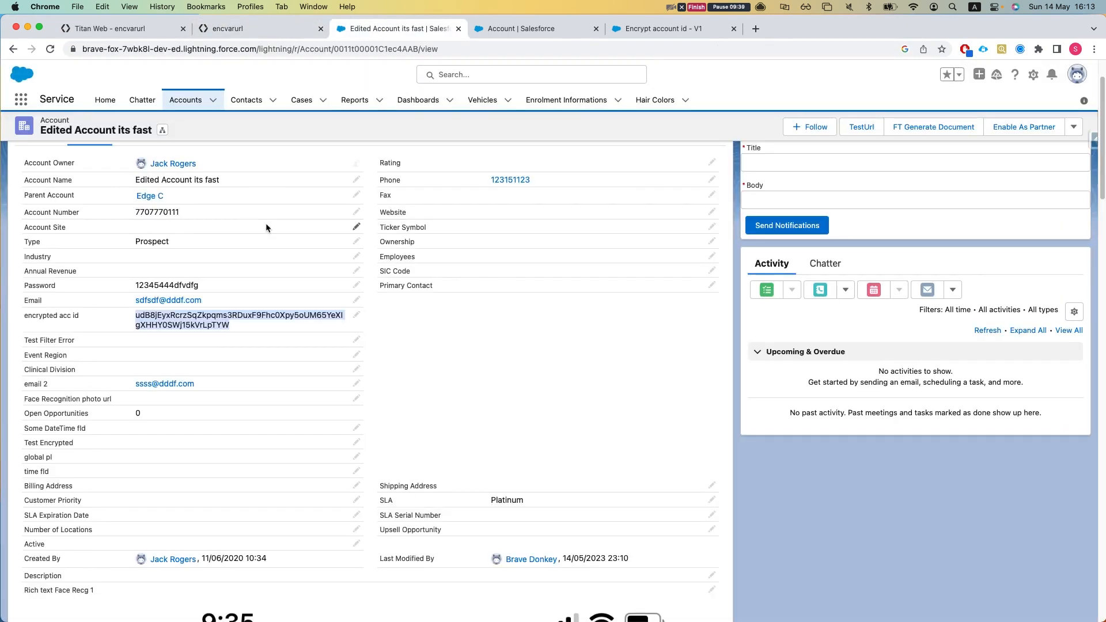
key(super+r)
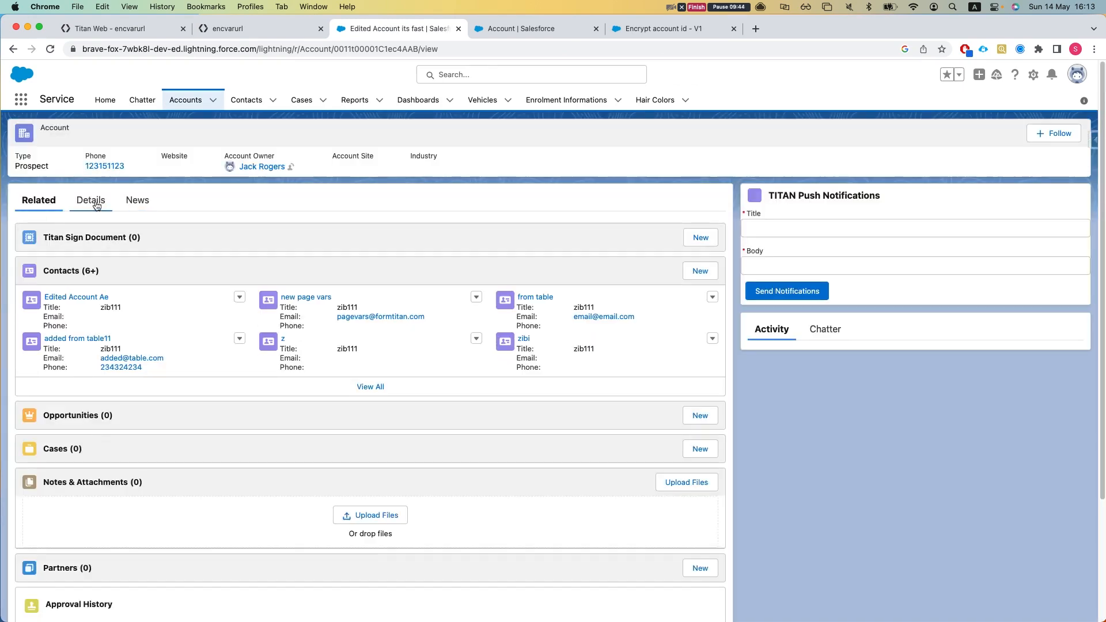
click(100, 203)
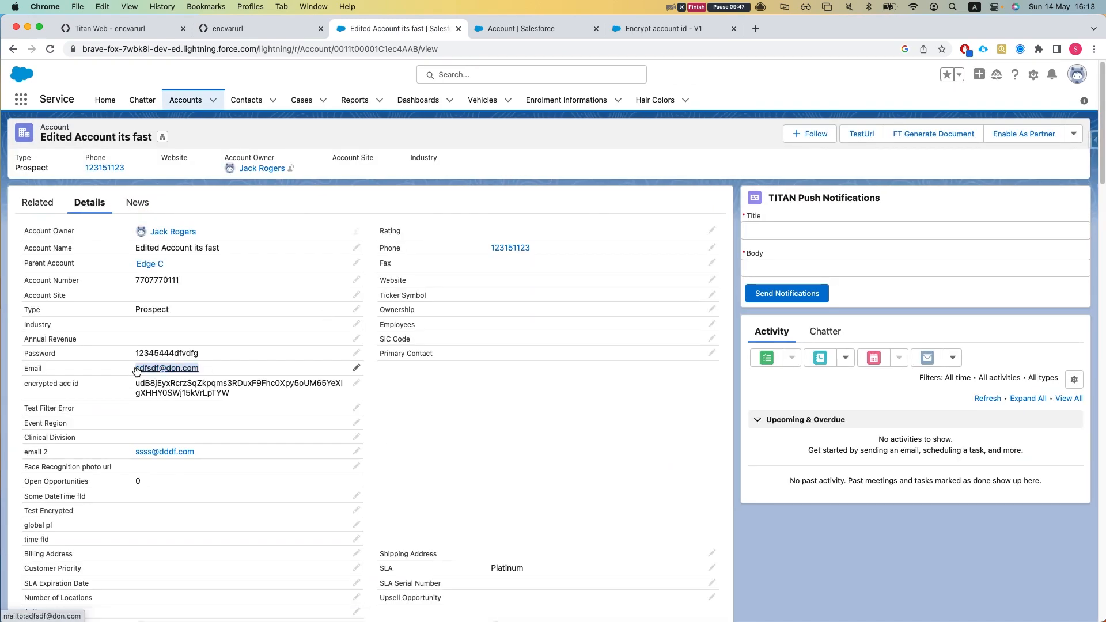
Add a new strip below the form in the Titan project and place a Power Table in it
click(116, 29)
click(380, 229)
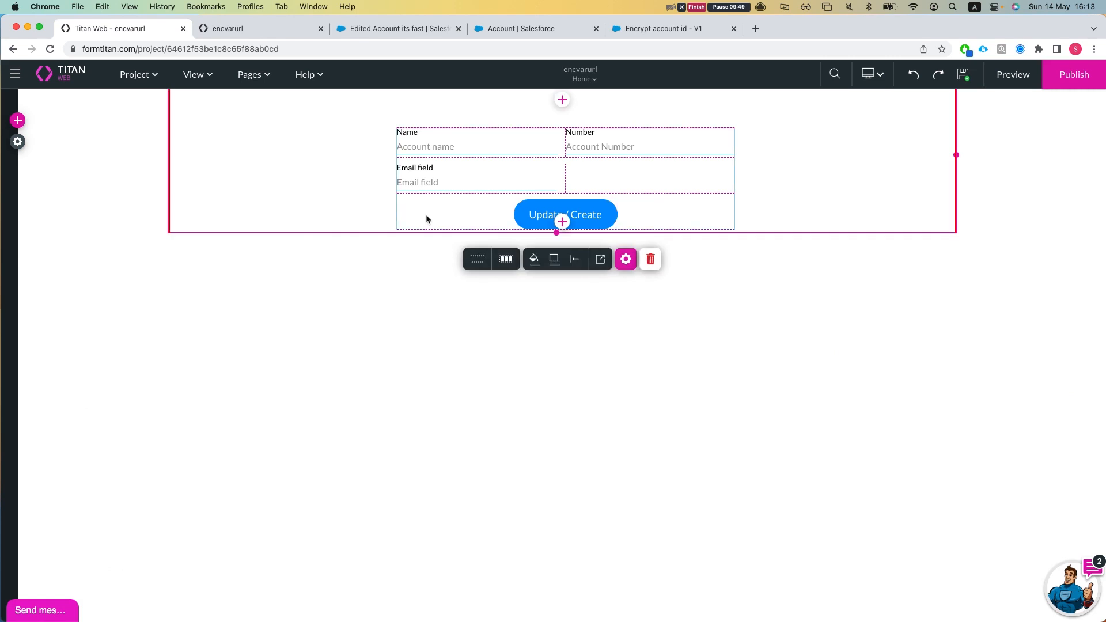
click(561, 221)
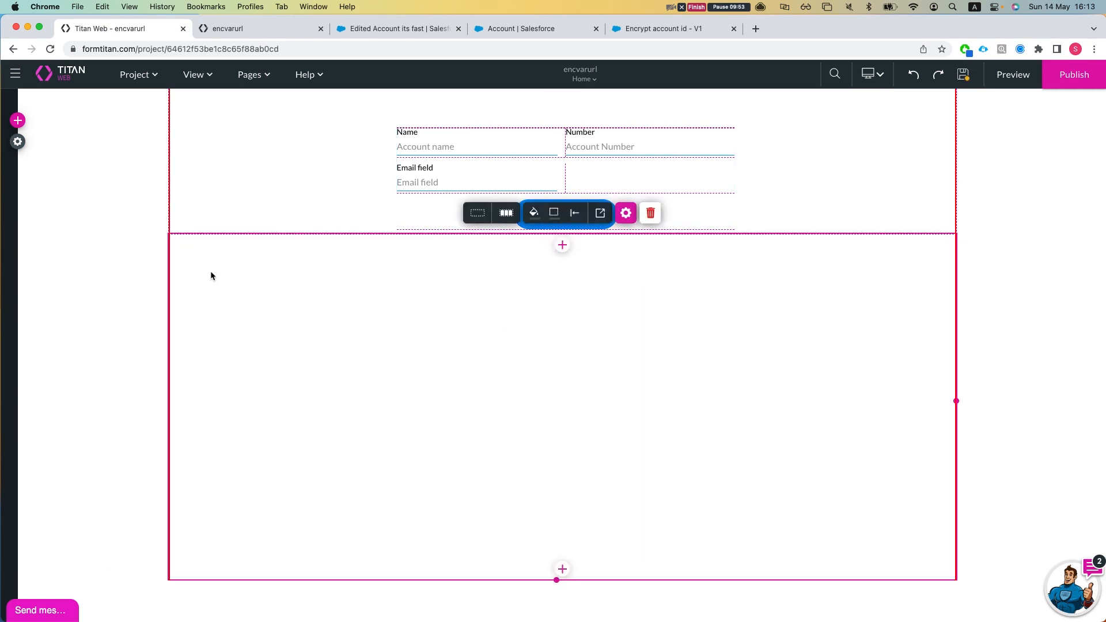
click(17, 119)
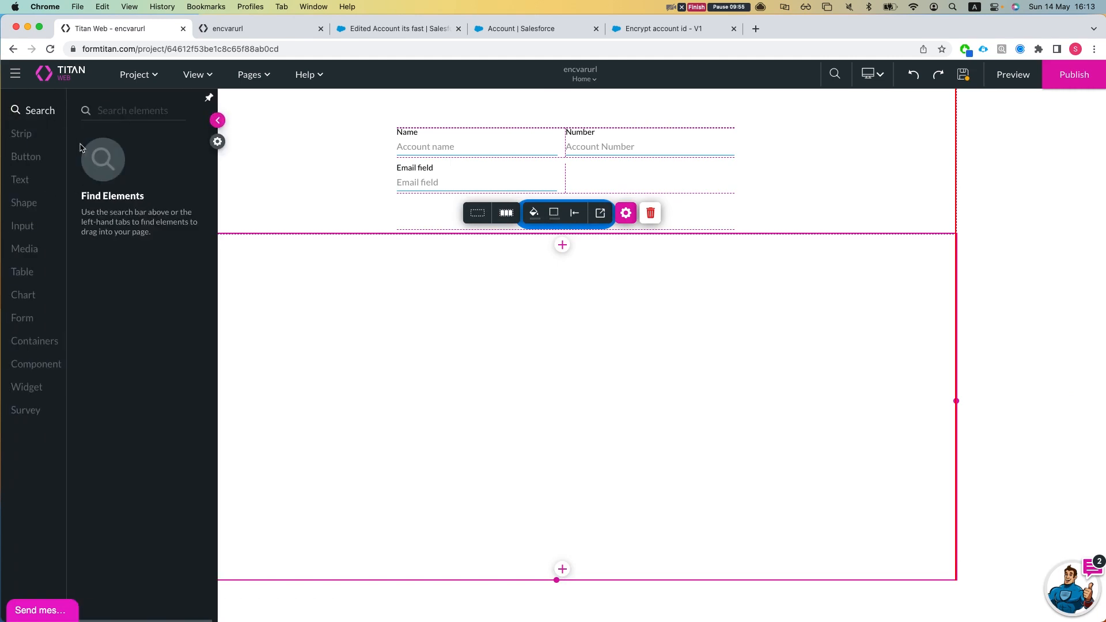
text(powe)
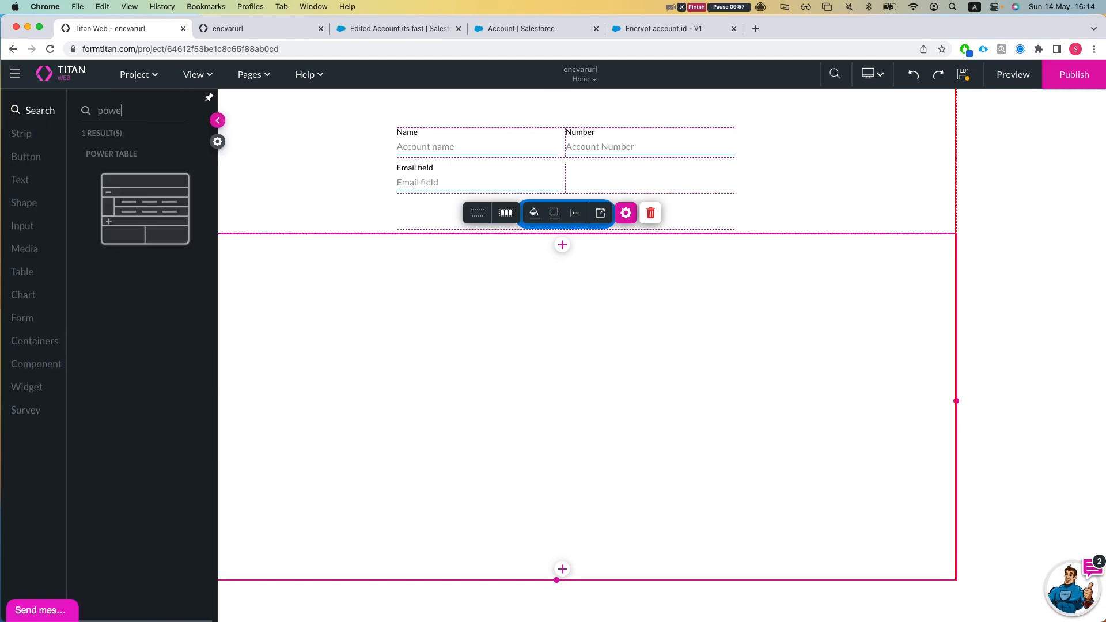
drag(157, 223, 398, 341)
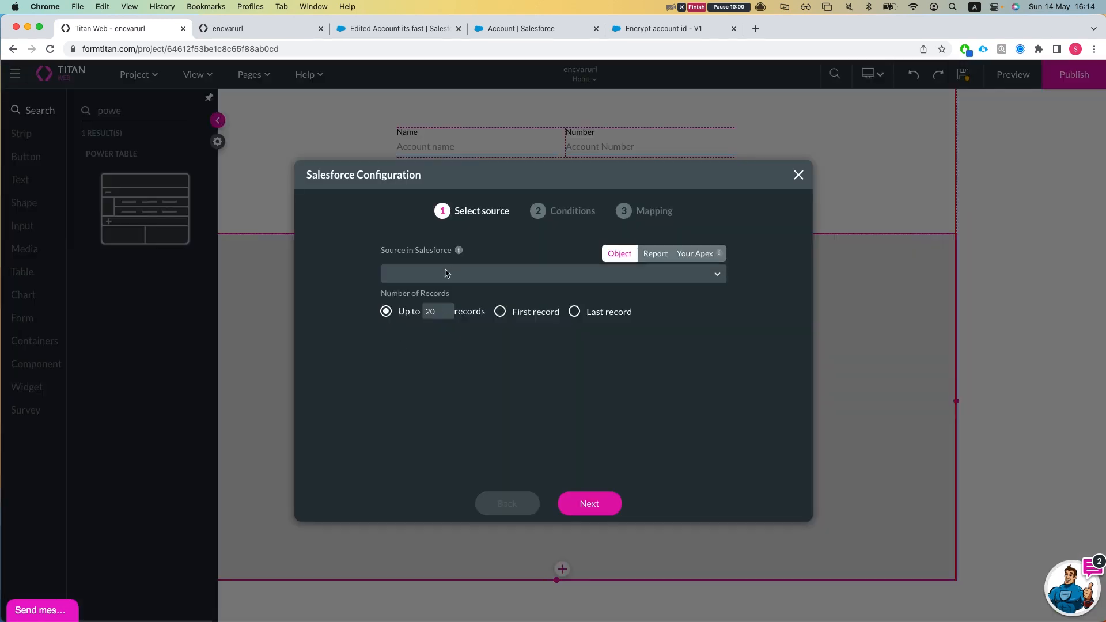
Set the Power Table's Salesforce source to the Contact object and proceed to its conditions
click(447, 273)
text(con)
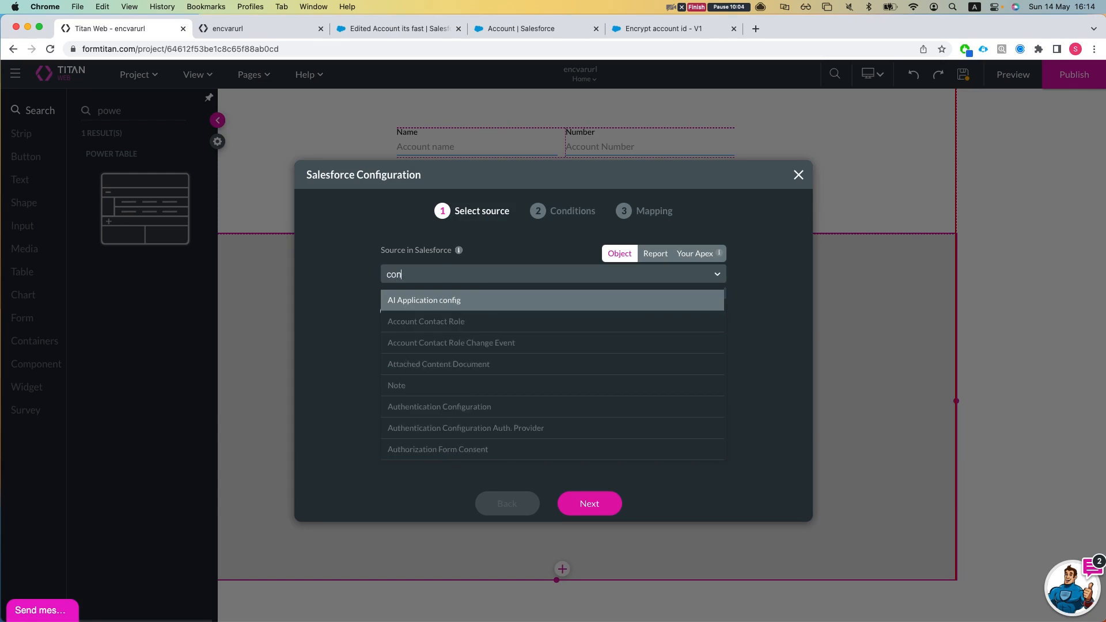
text(ta)
key(Down)
key(Down)
key(Down)
key(Down)
key(Up)
key(Return)
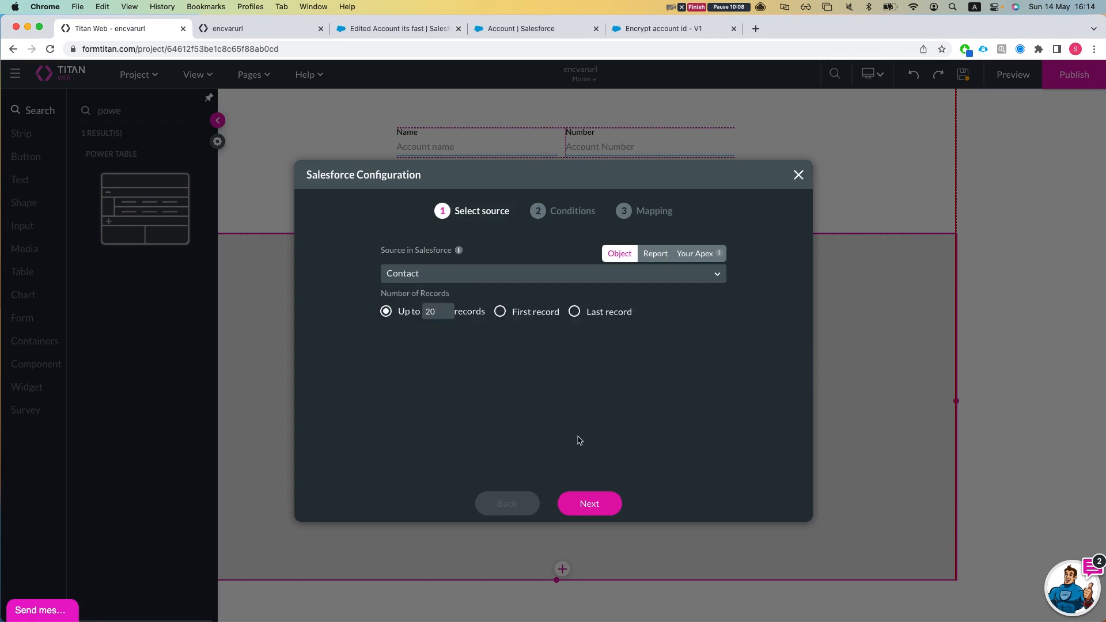
click(585, 502)
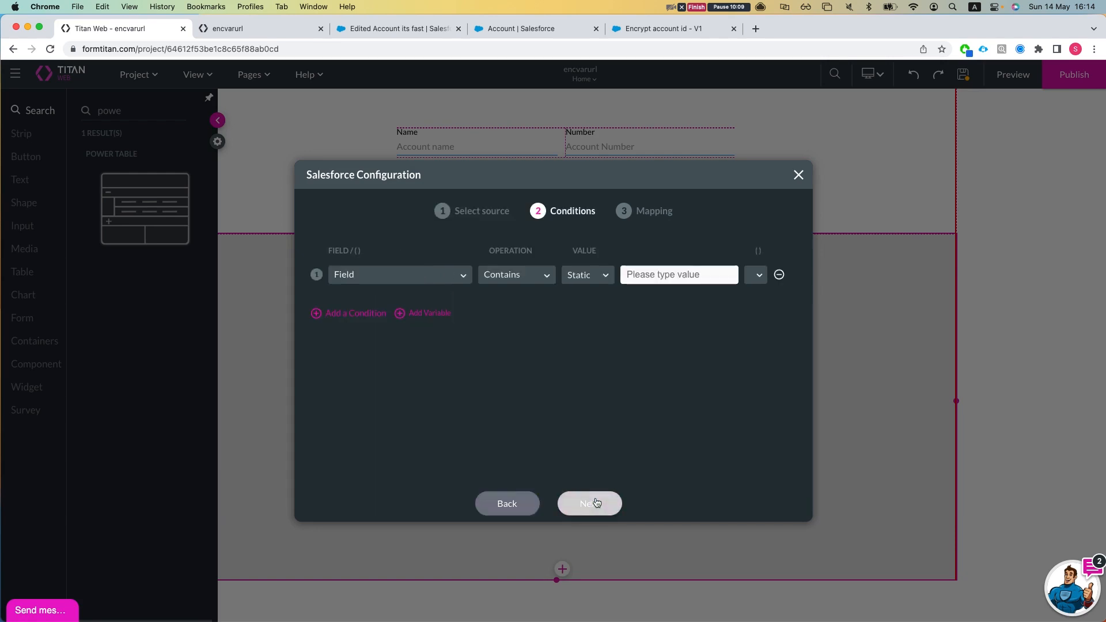
Add the table condition Account ID reference encrypted acc id Equals Field enc_account_id
click(405, 277)
text(accou)
click(366, 300)
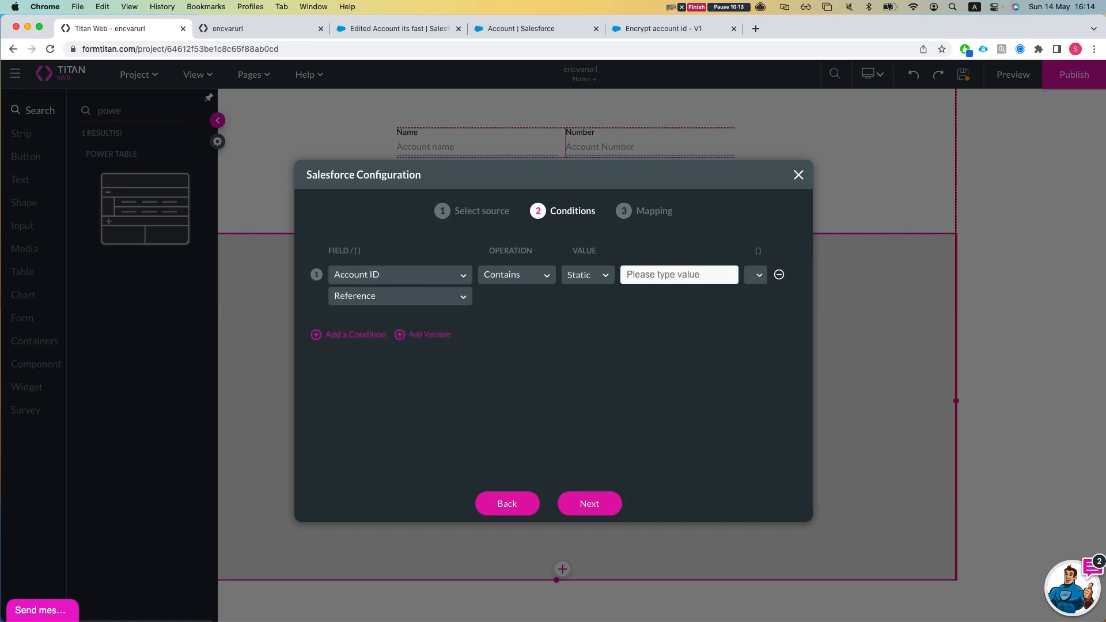
click(380, 298)
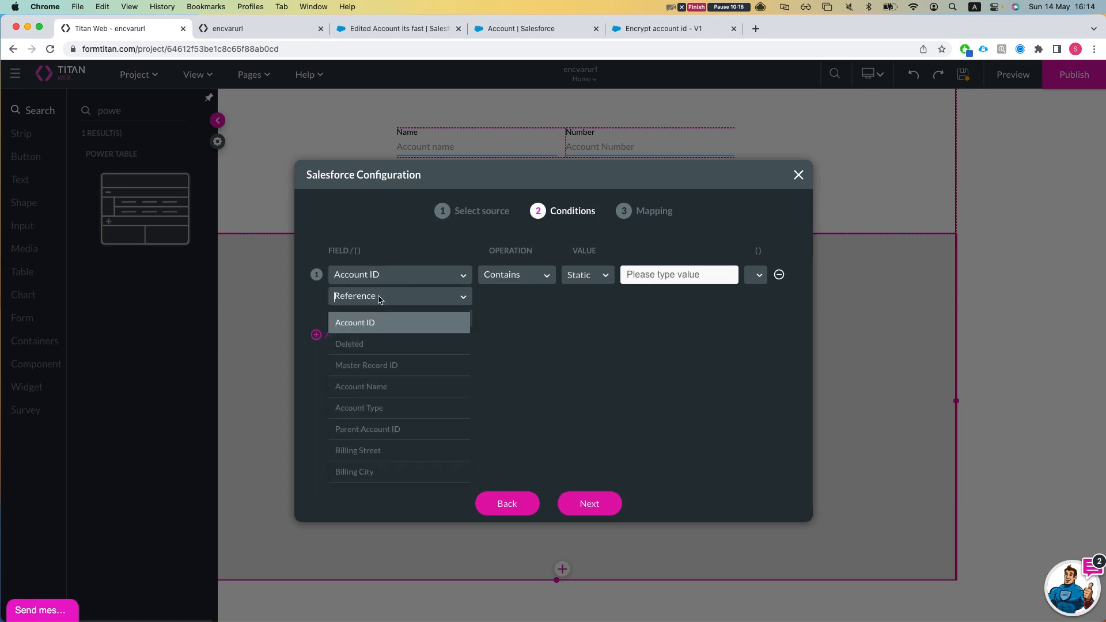
text(enc)
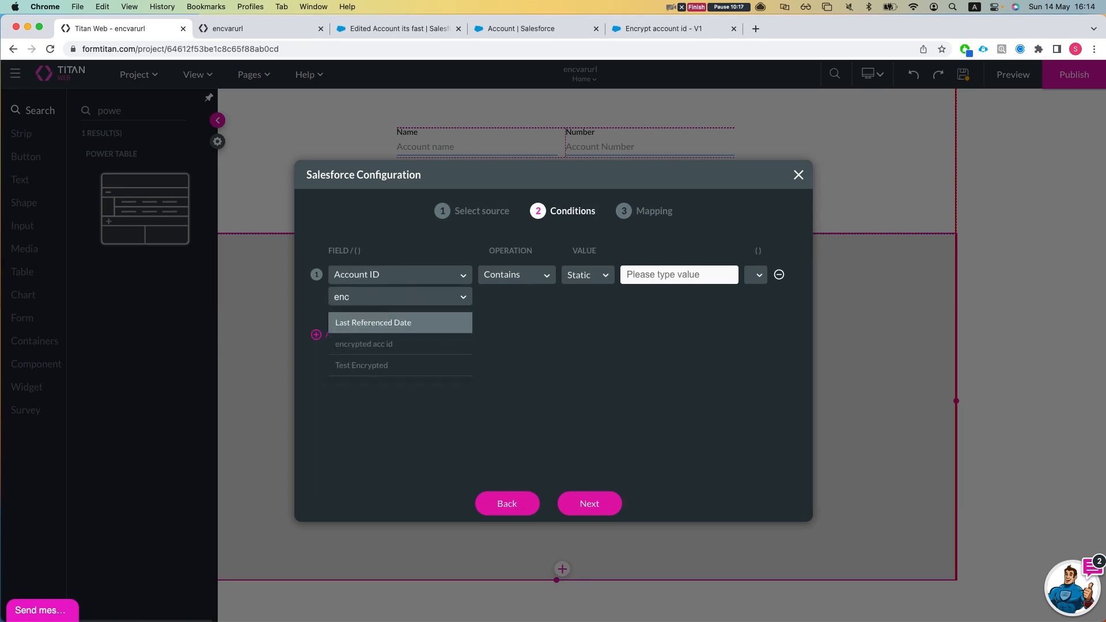
click(369, 344)
click(503, 272)
click(509, 322)
click(586, 276)
click(577, 323)
click(662, 274)
click(678, 378)
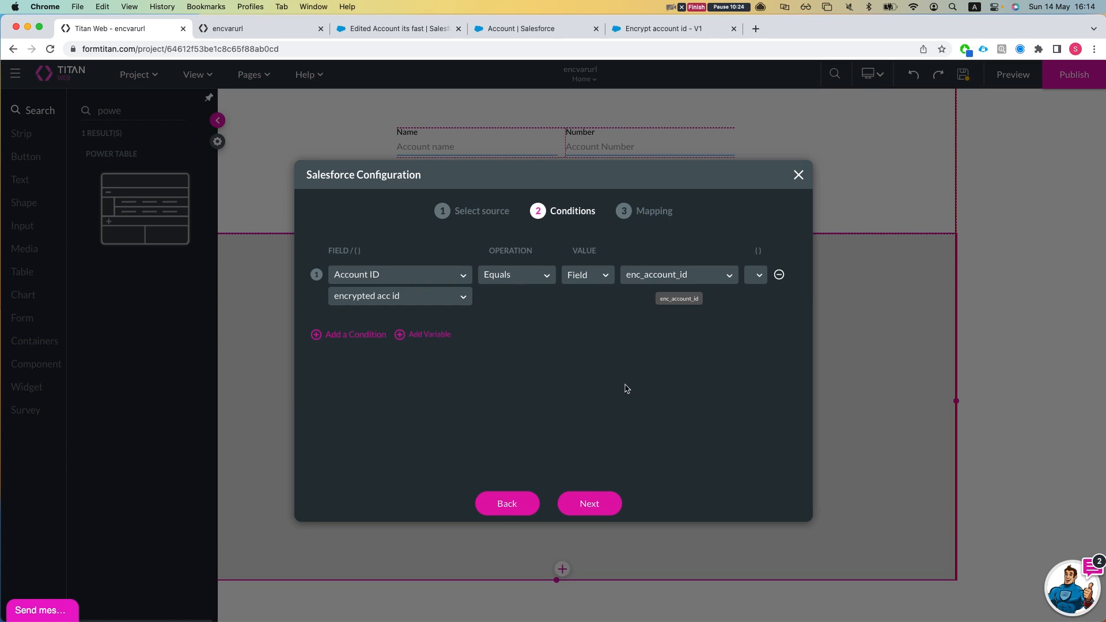
Add two columns to the table mapping and map them to First Name and Last Name
click(598, 515)
click(348, 465)
click(348, 465)
click(470, 305)
text(name)
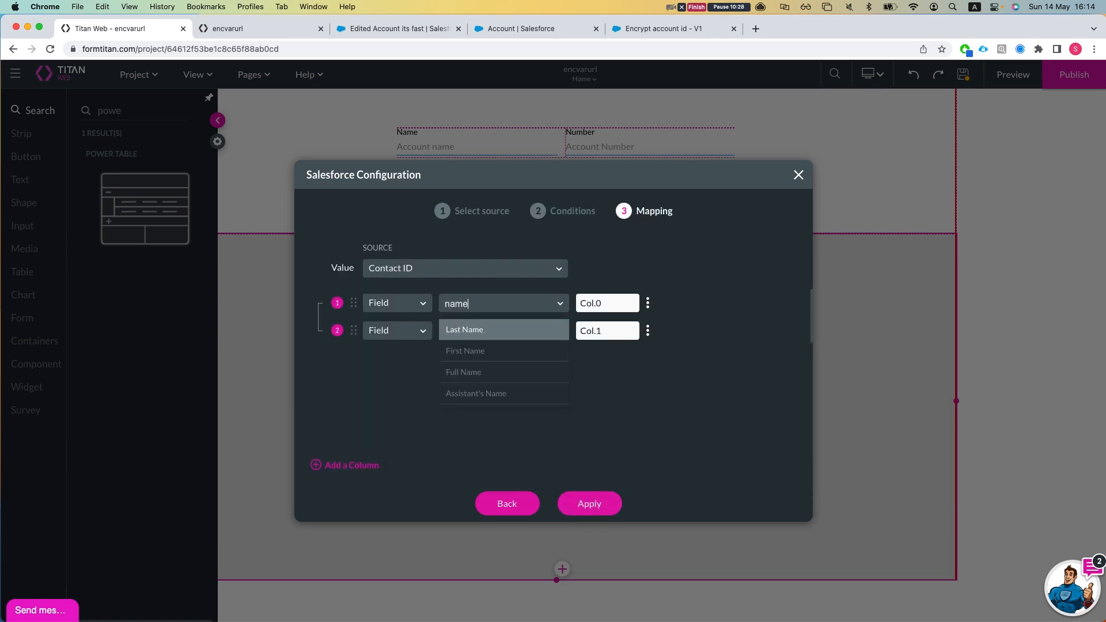
key(BackSpace)
key(BackSpace)
text(fir)
key(Return)
click(472, 339)
text(last)
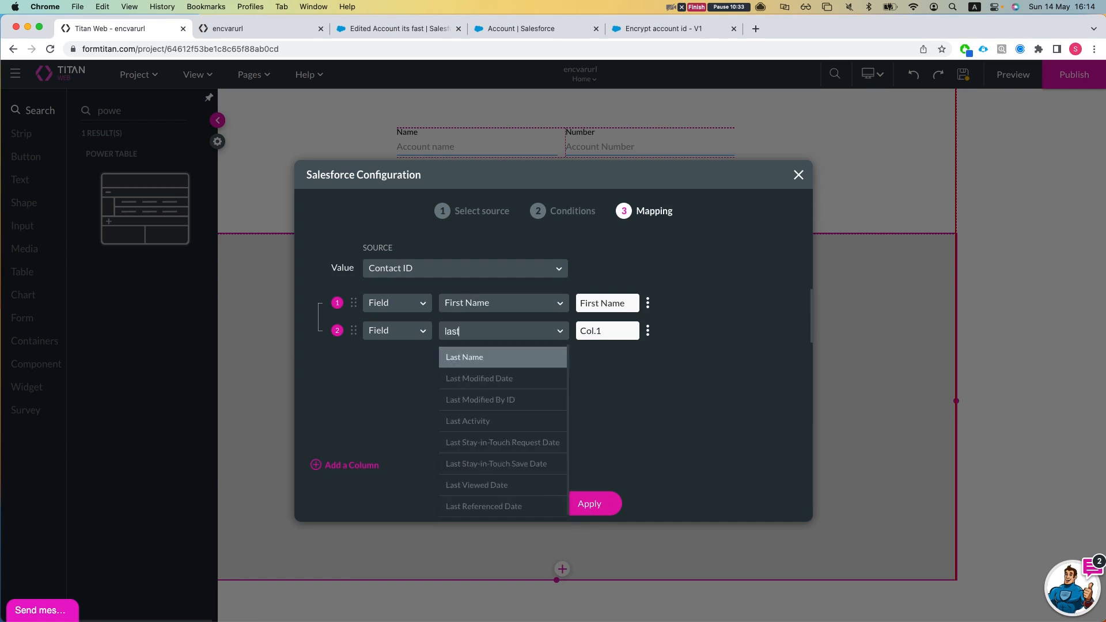
key(Return)
Add a third column mapped to Email and apply the table's Salesforce configuration
click(364, 466)
click(462, 365)
text(email)
key(Return)
click(589, 505)
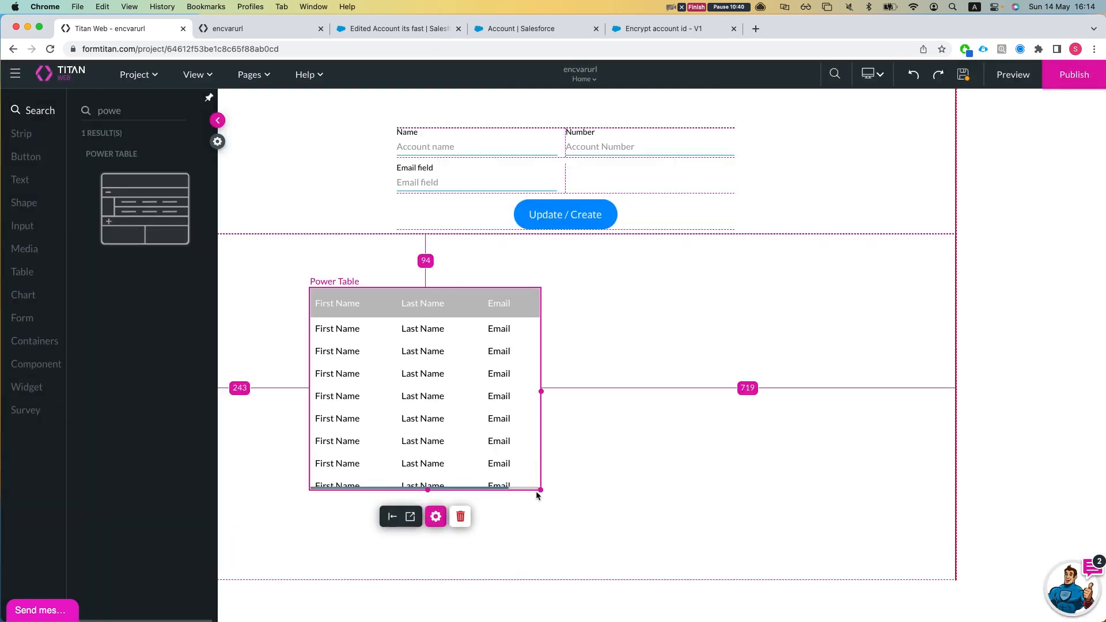
Enlarge the Power Table across most of the new strip's width and save the project
drag(539, 490, 809, 518)
click(963, 74)
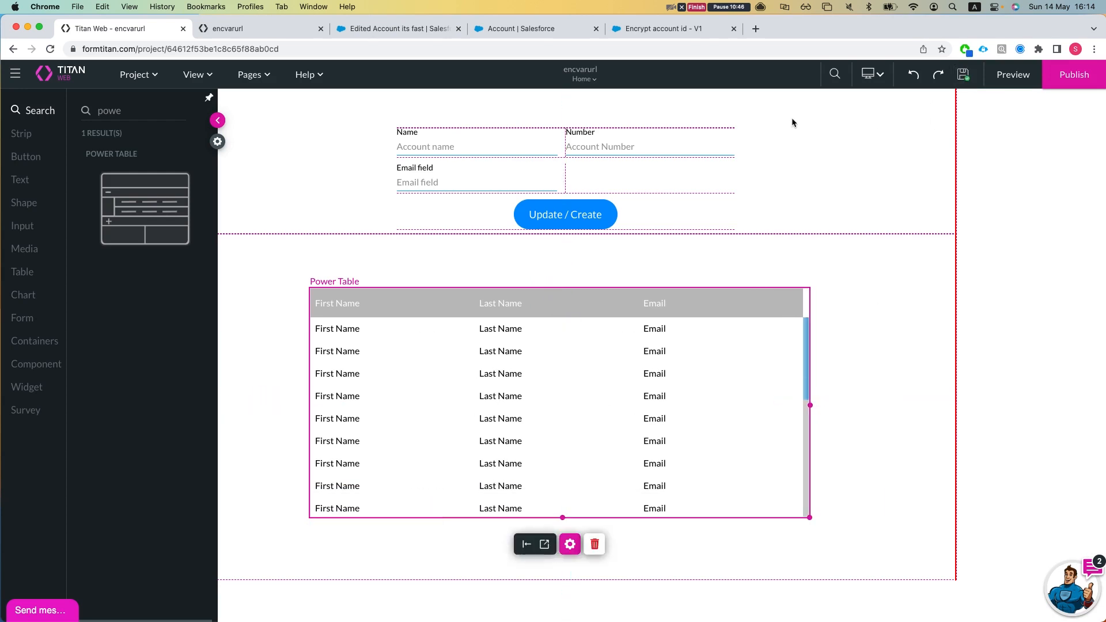
Reload the form preview and examine the contacts listed in the Power Table for the encrypted account ID
click(254, 20)
key(super+r)
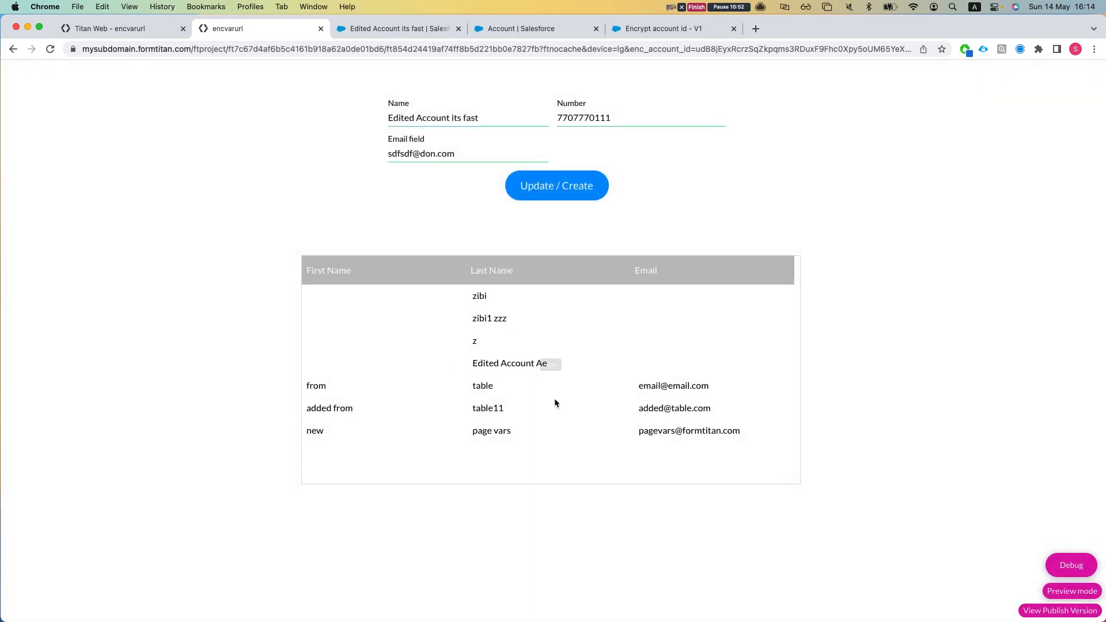
drag(514, 428, 417, 286)
click(354, 287)
click(97, 36)
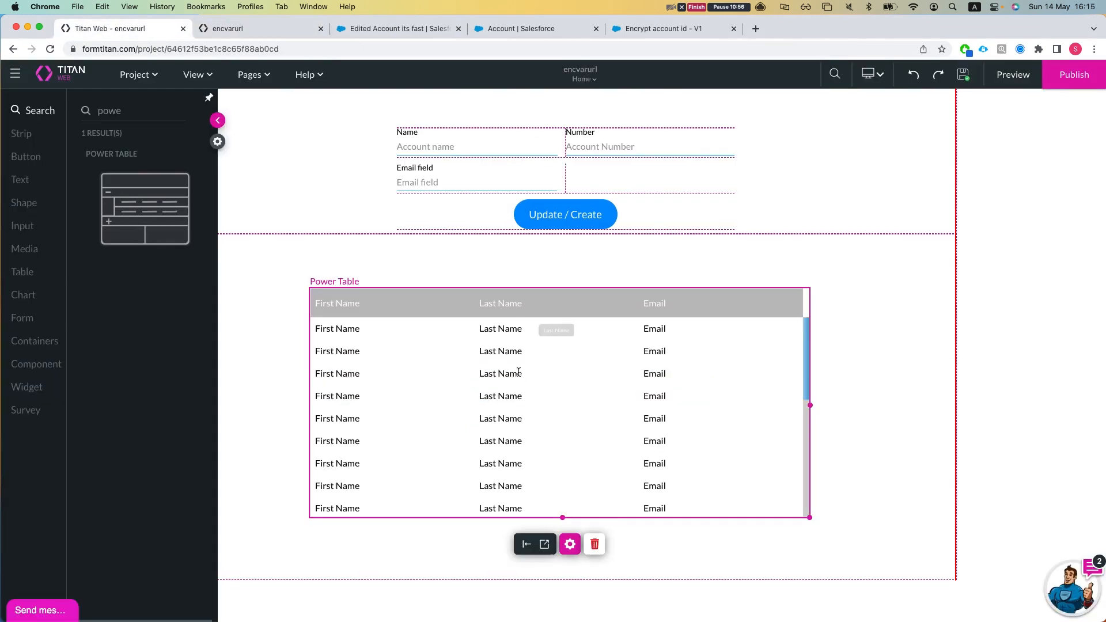
click(266, 36)
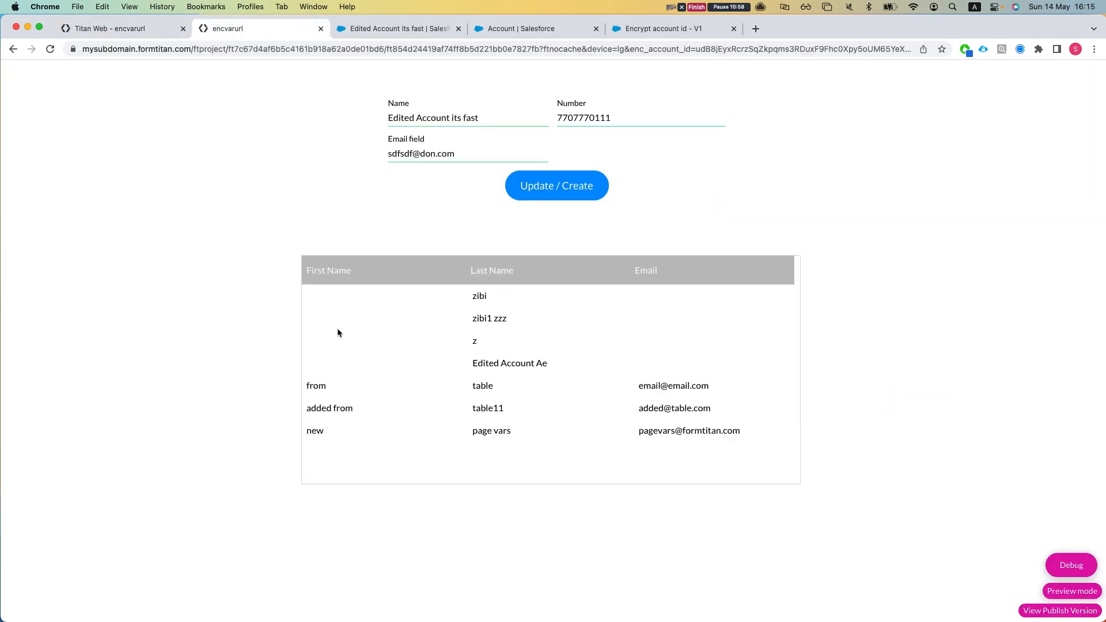
drag(342, 340, 397, 394)
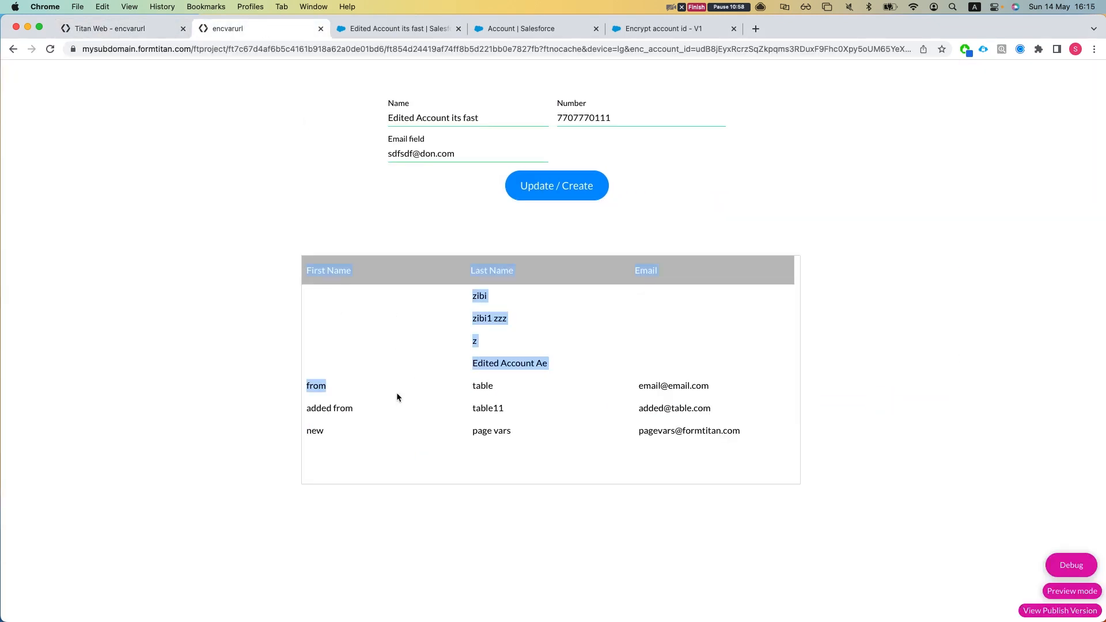
click(132, 34)
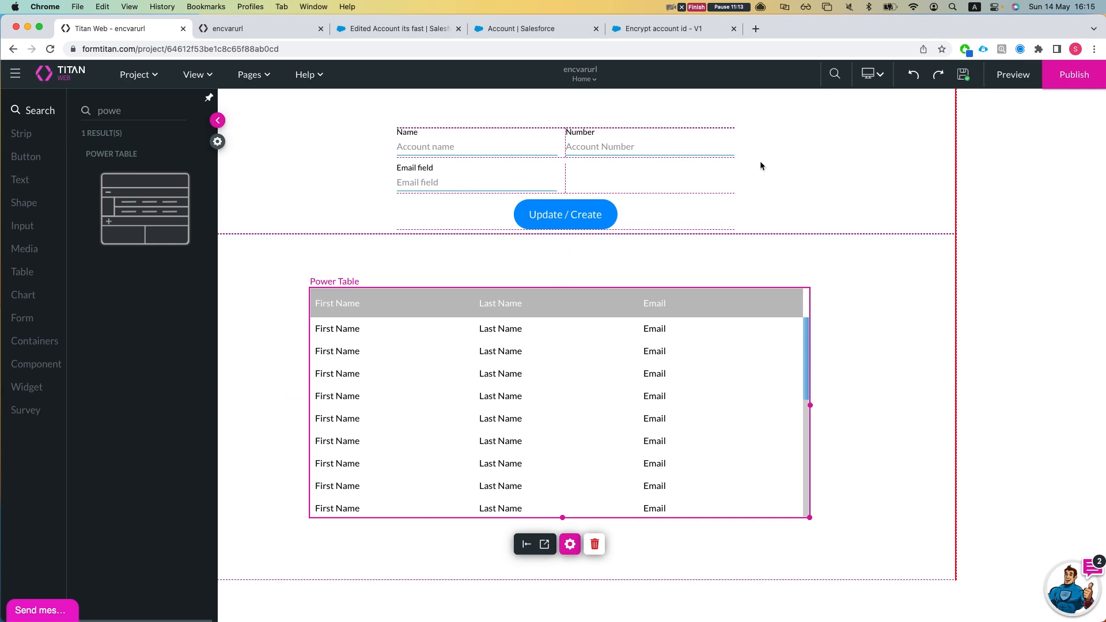
click(715, 29)
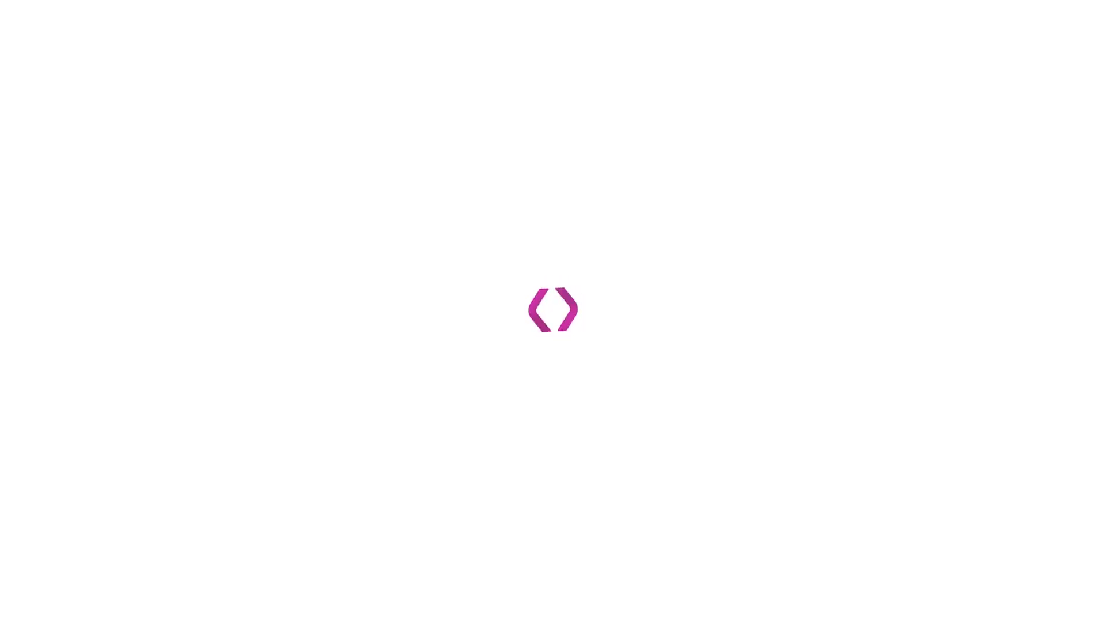